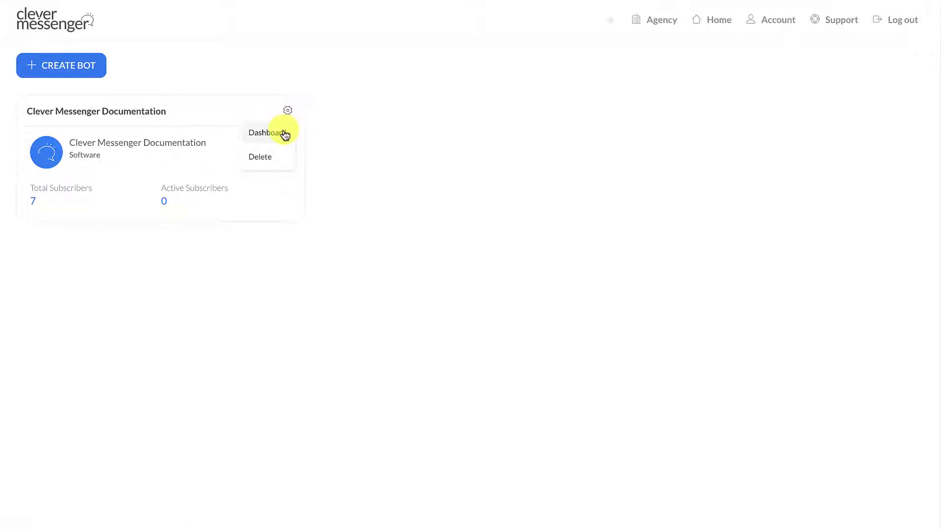
Open the dashboard of the Clever Messenger Documentation bot and go to its automation flows
click(283, 135)
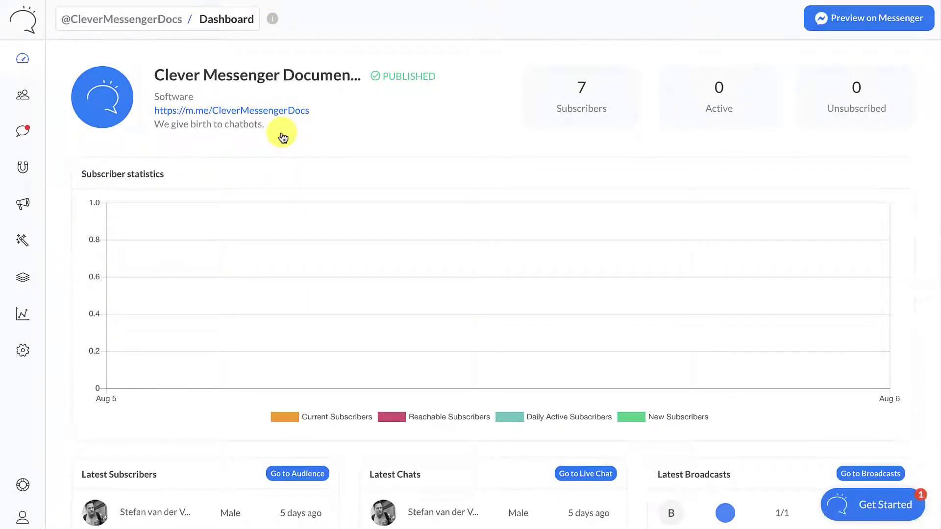
scroll(283, 127, down, 1)
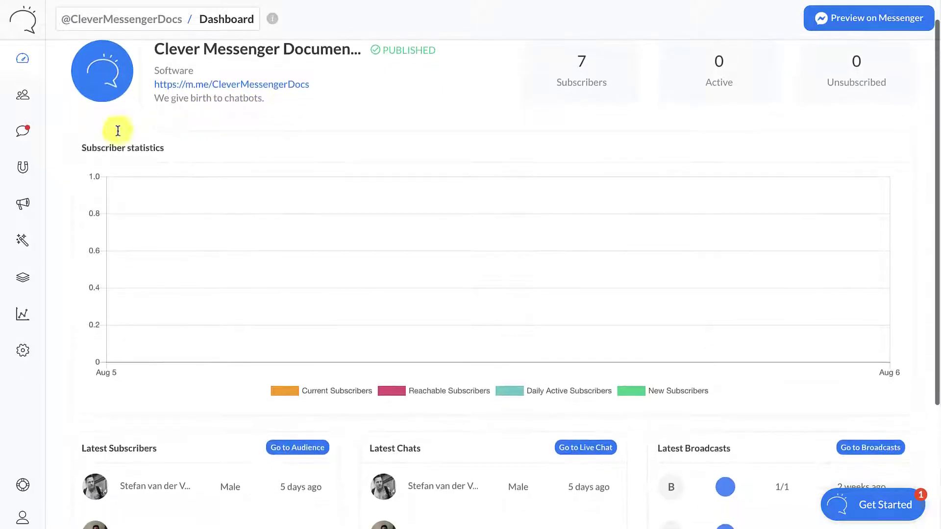
click(22, 245)
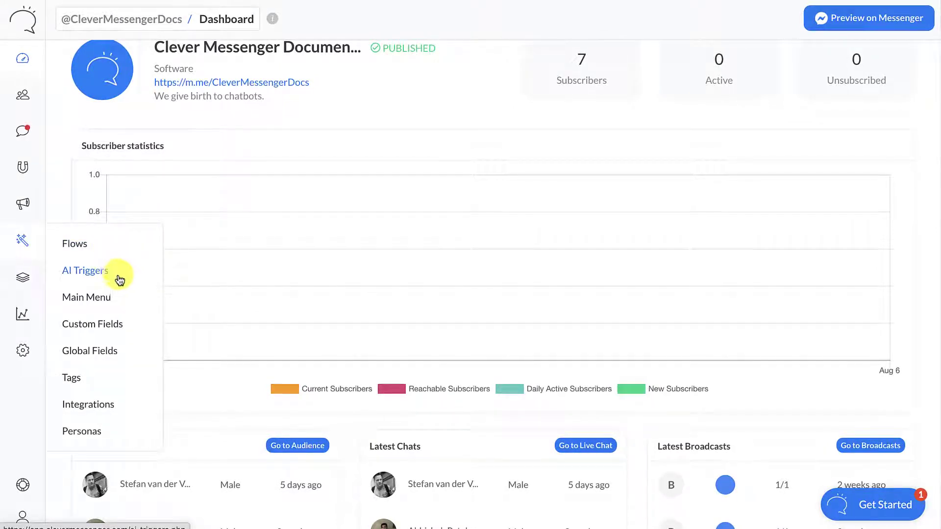
scroll(112, 336, down, 1)
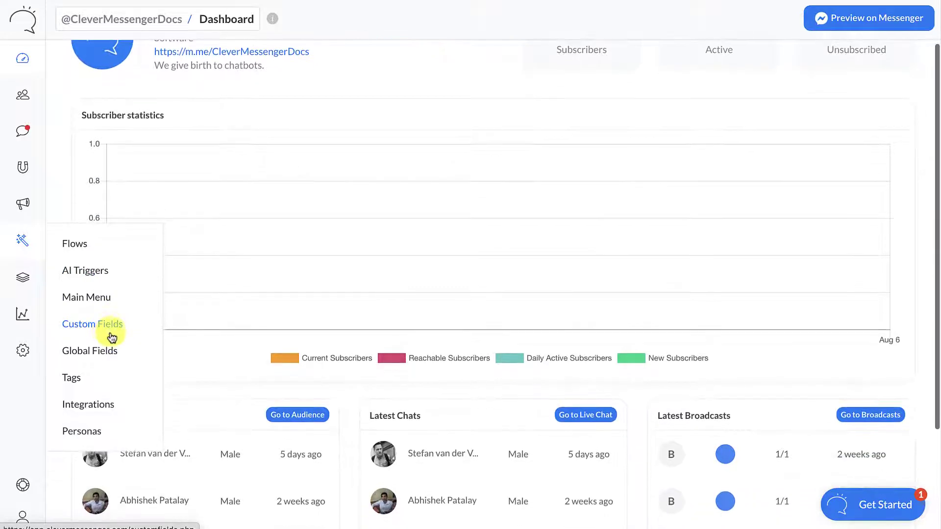
scroll(105, 358, up, 1)
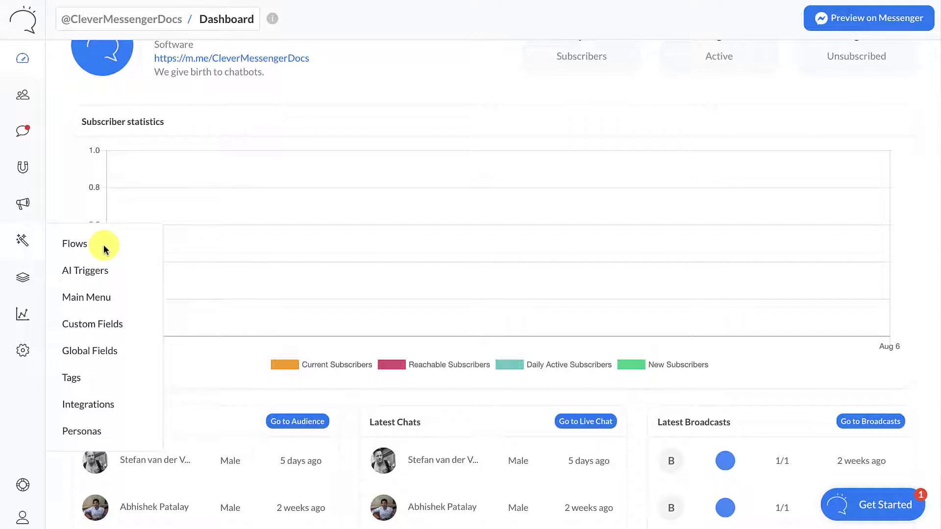
click(76, 245)
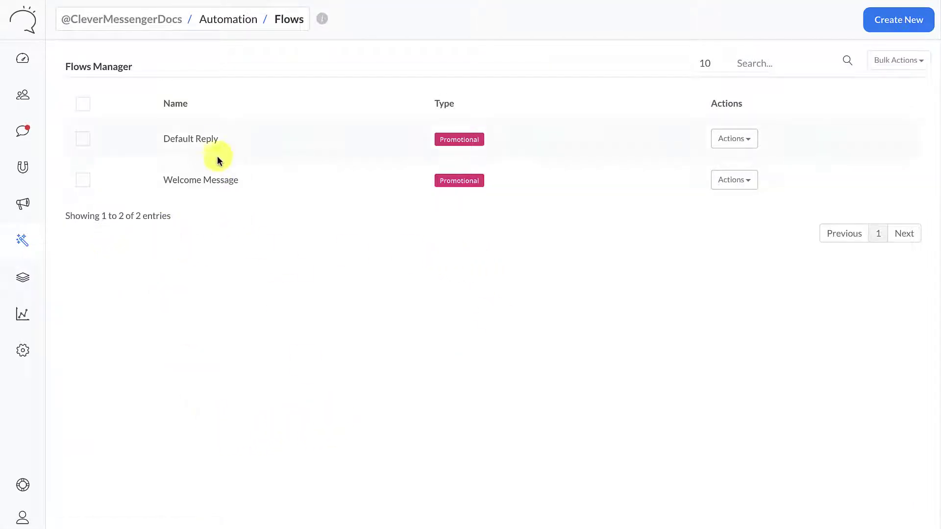
Create a new flow named "Demo Flow" with the Promotional type and choose to build it from scratch
click(872, 19)
click(358, 97)
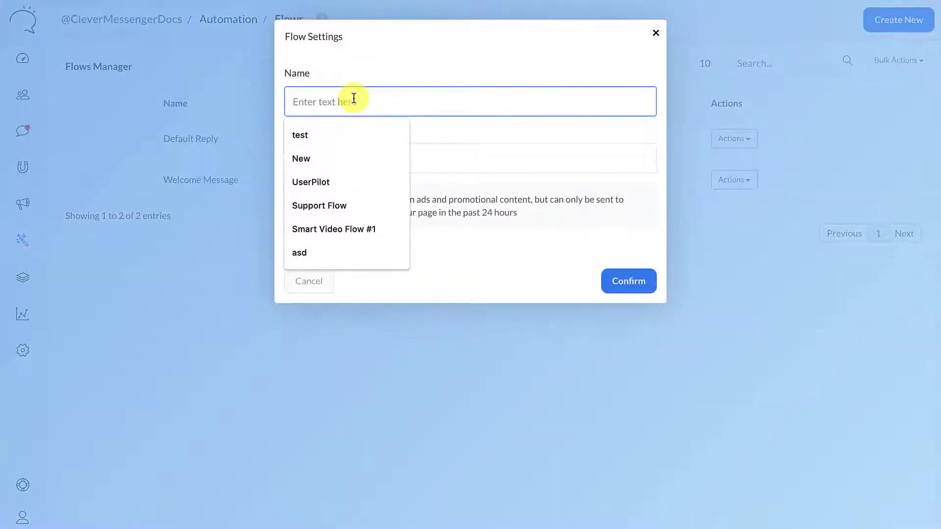
text(Demo Flow)
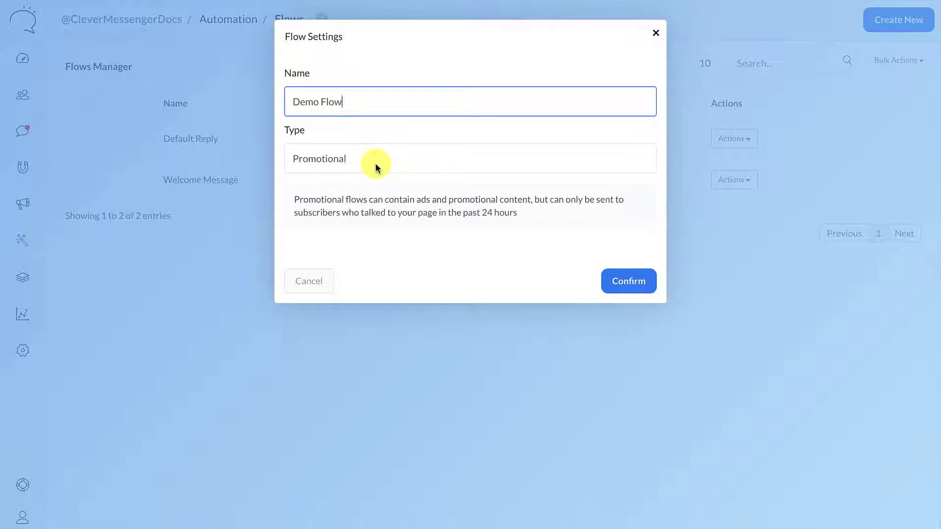
click(356, 168)
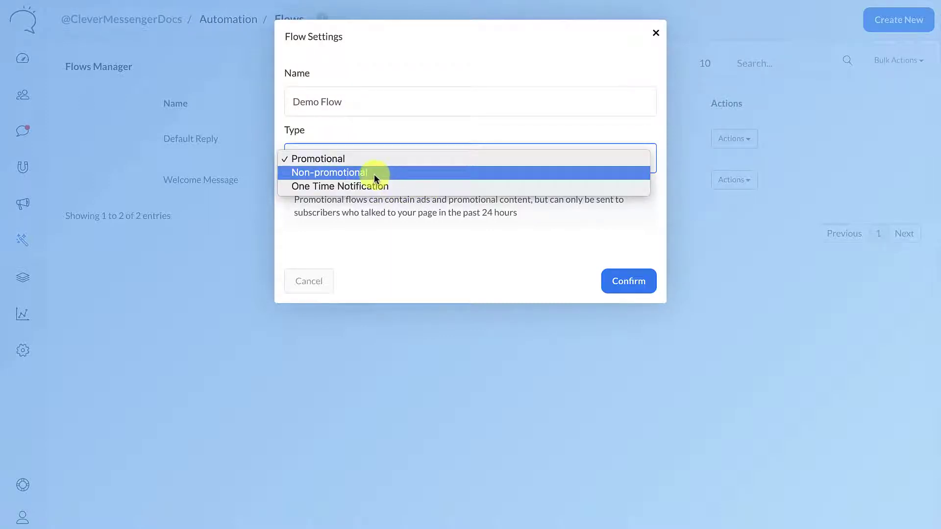
click(387, 148)
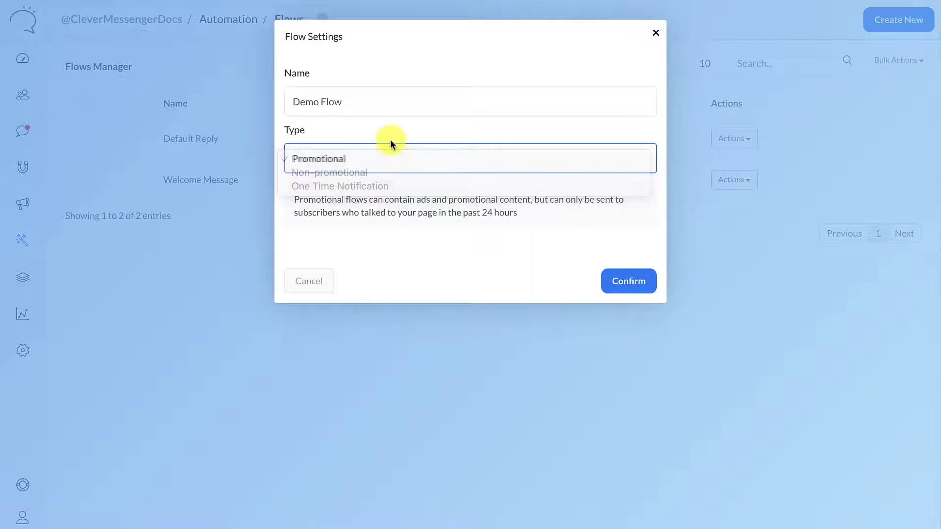
click(637, 288)
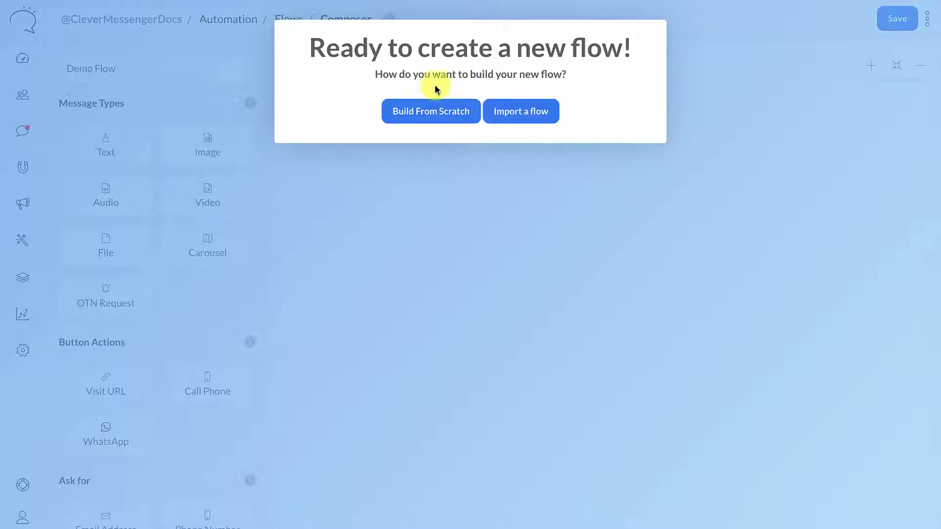
click(417, 118)
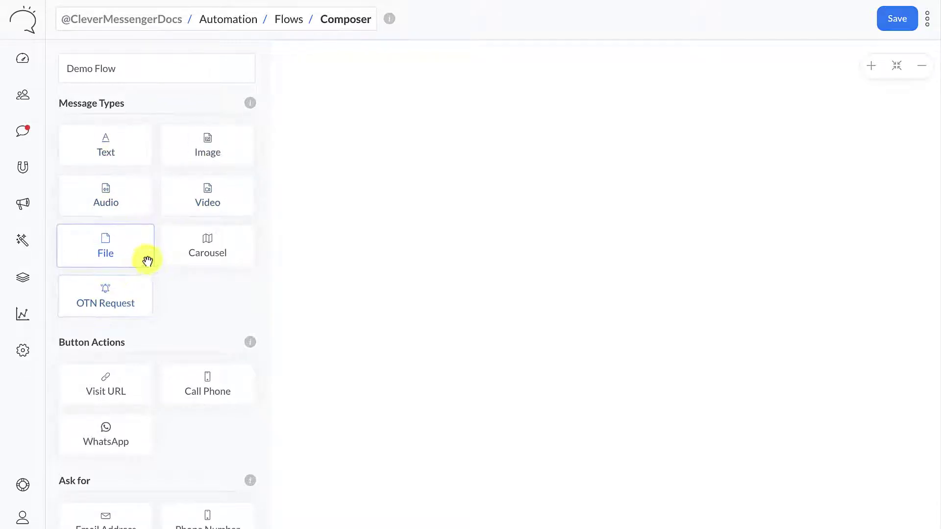
Review the available message and action blocks, and add three text cards to the flow canvas
scroll(155, 227, down, 6)
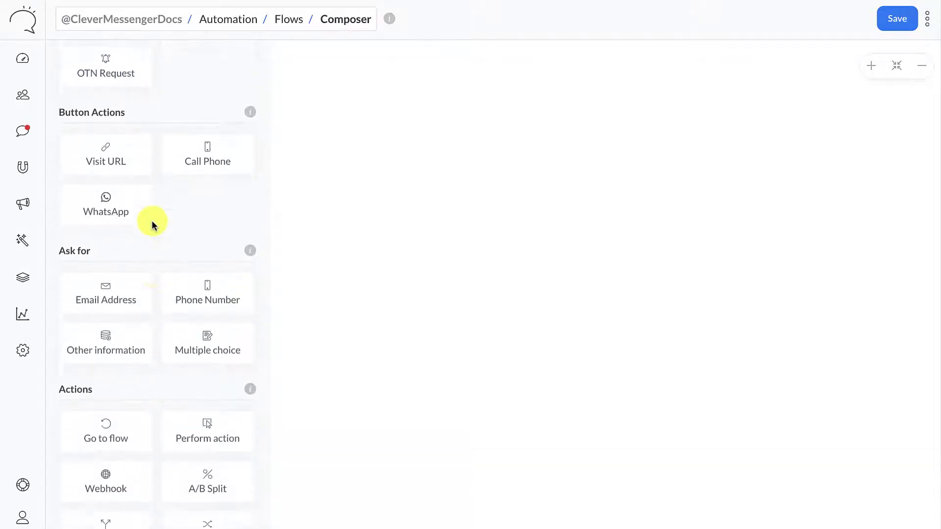
scroll(154, 225, down, 8)
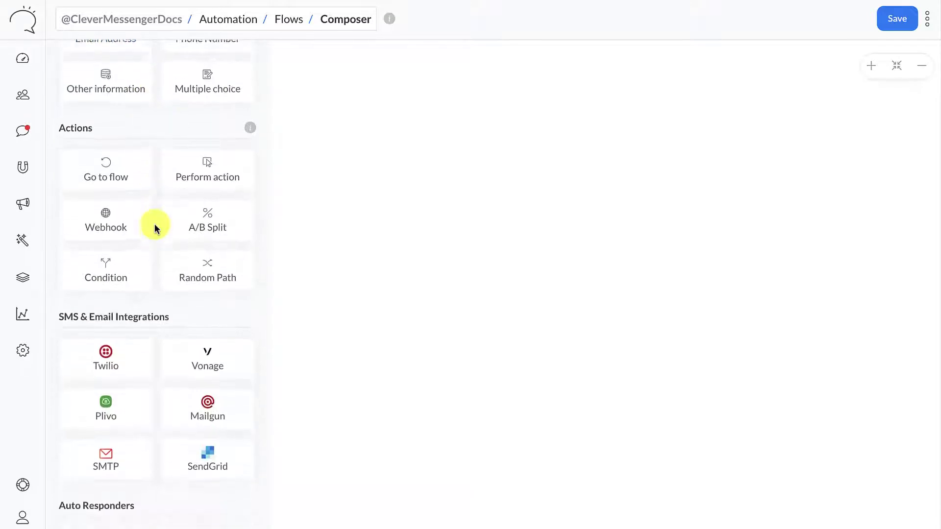
scroll(154, 224, down, 5)
scroll(153, 223, up, 20)
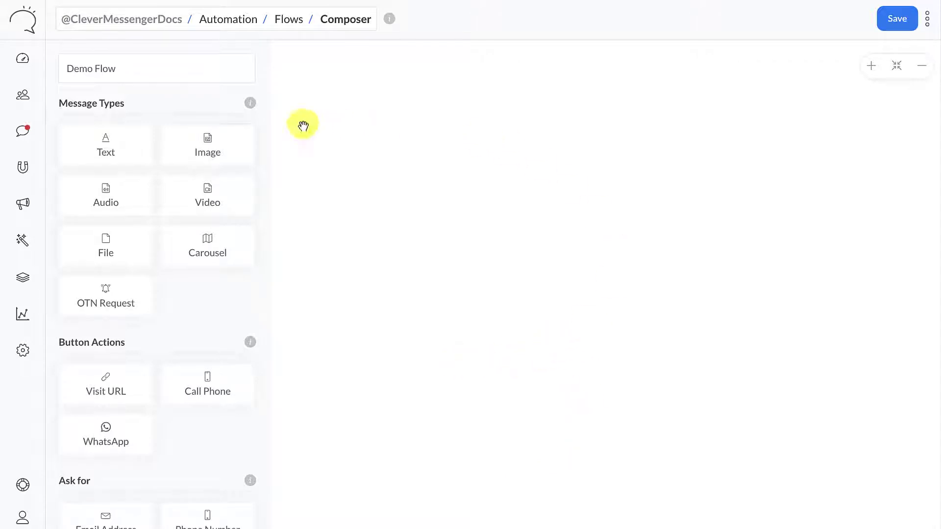
drag(120, 145, 552, 177)
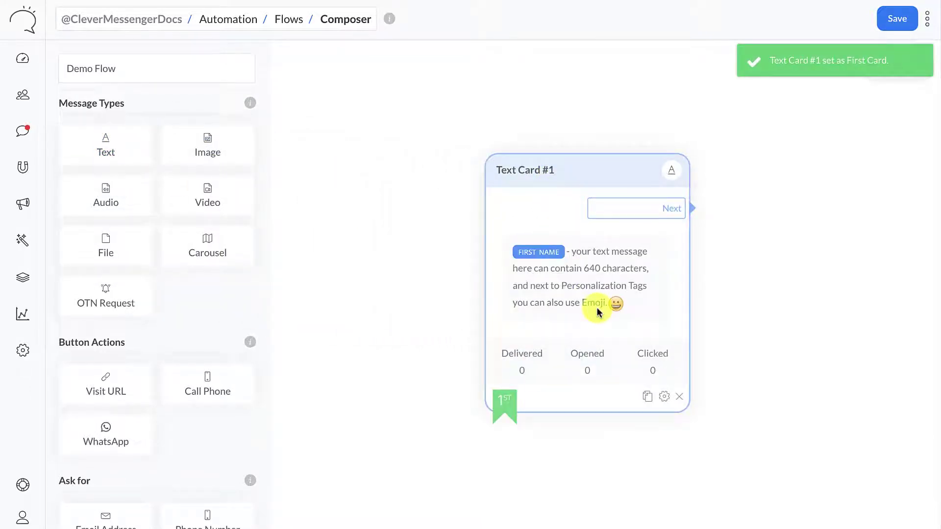
drag(577, 181, 433, 101)
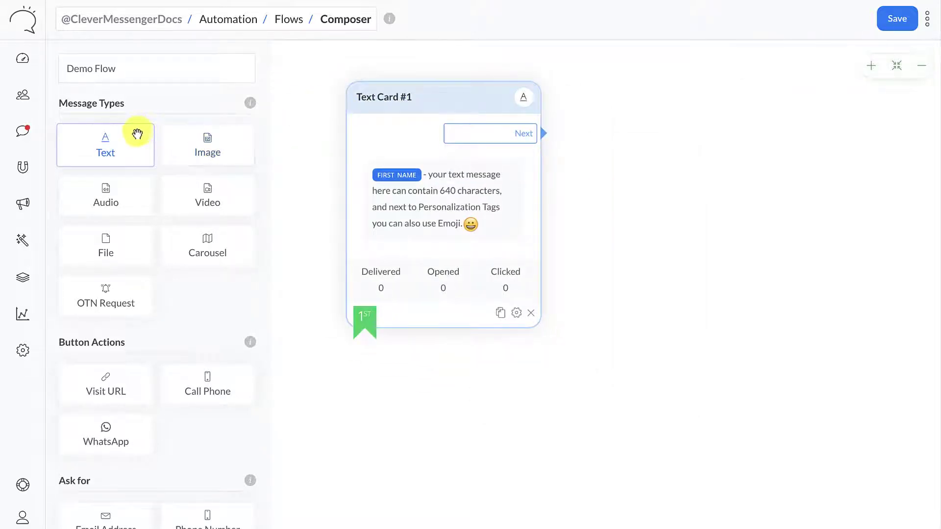
drag(109, 134, 647, 162)
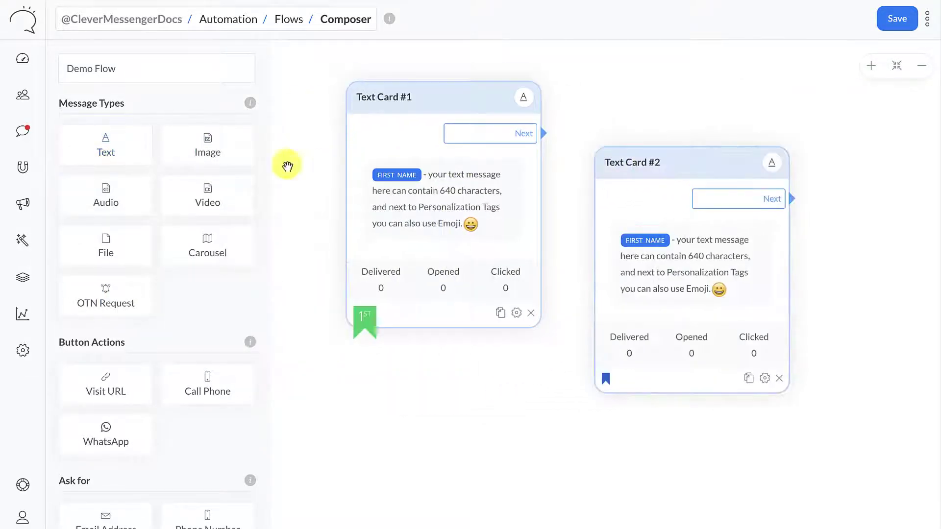
drag(111, 143, 739, 336)
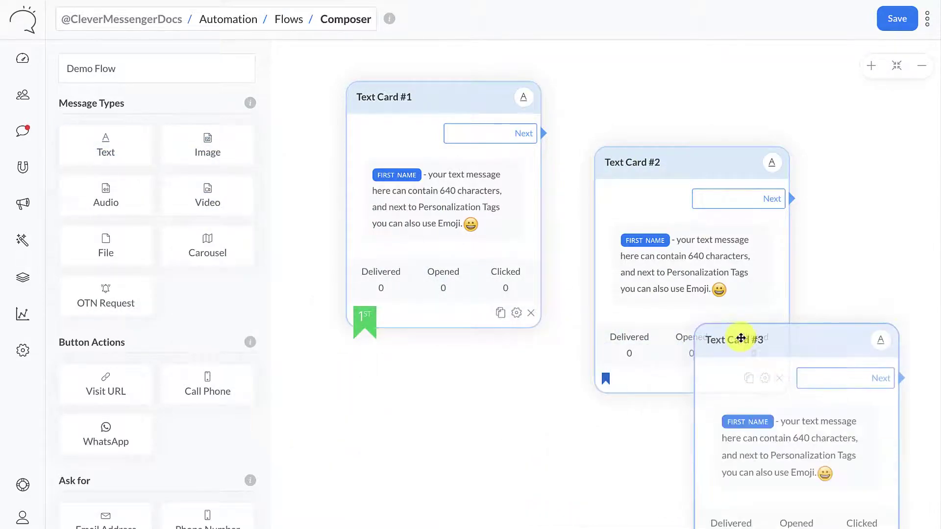
Space the three text cards apart on the canvas in a descending diagonal so that none overlap
click(926, 76)
click(926, 76)
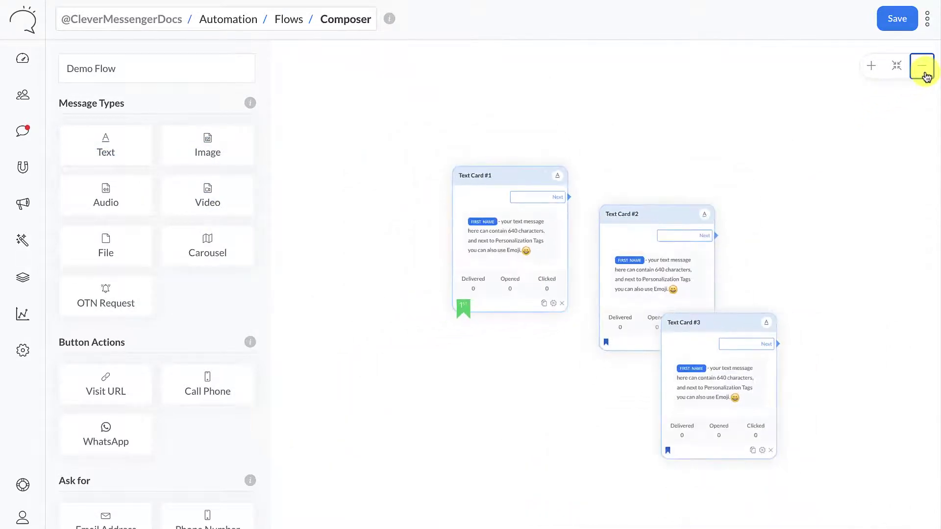
click(926, 76)
drag(537, 197, 450, 170)
drag(643, 233, 566, 263)
drag(717, 323, 722, 345)
drag(581, 265, 574, 247)
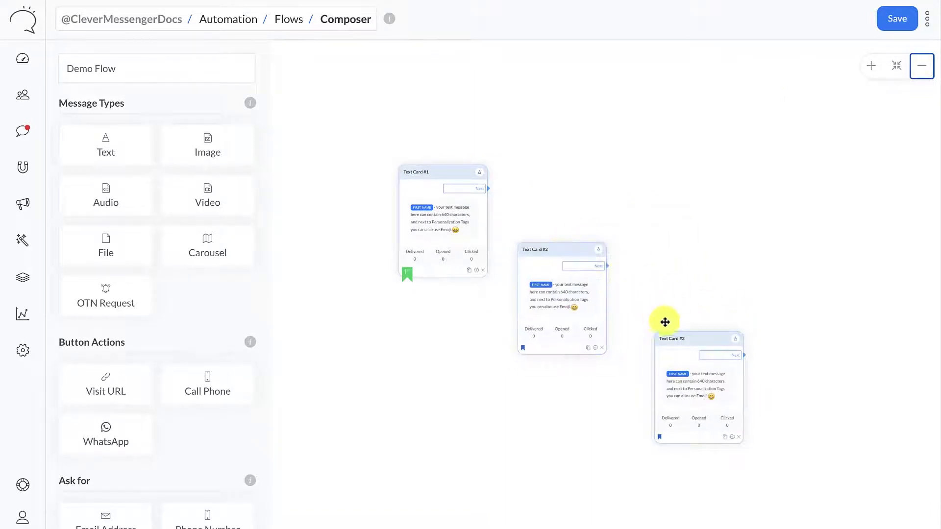
mouse_move(666, 337)
mouse_down()
mouse_move(680, 336)
mouse_move(675, 329)
mouse_up()
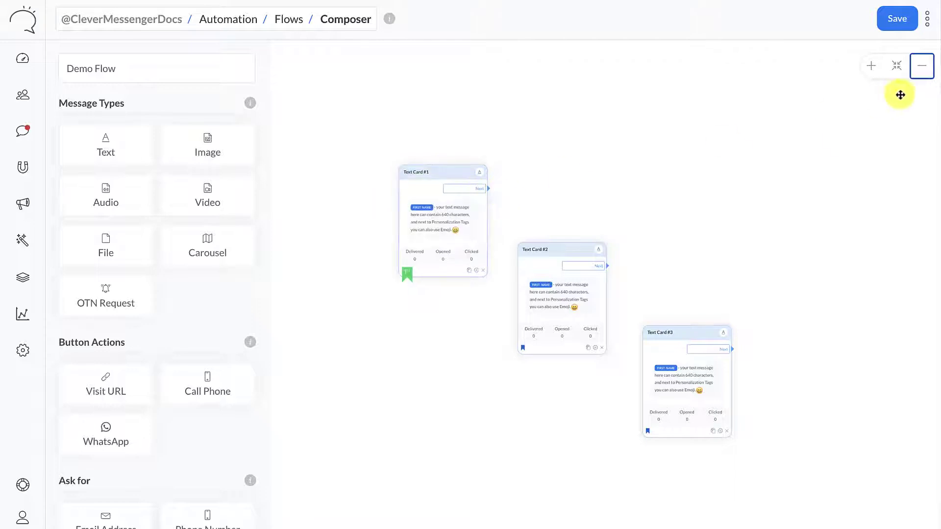
Connect the Next output of Text Card #1 to Text Card #2 and open the connection's delay settings
click(871, 65)
drag(637, 120, 678, 117)
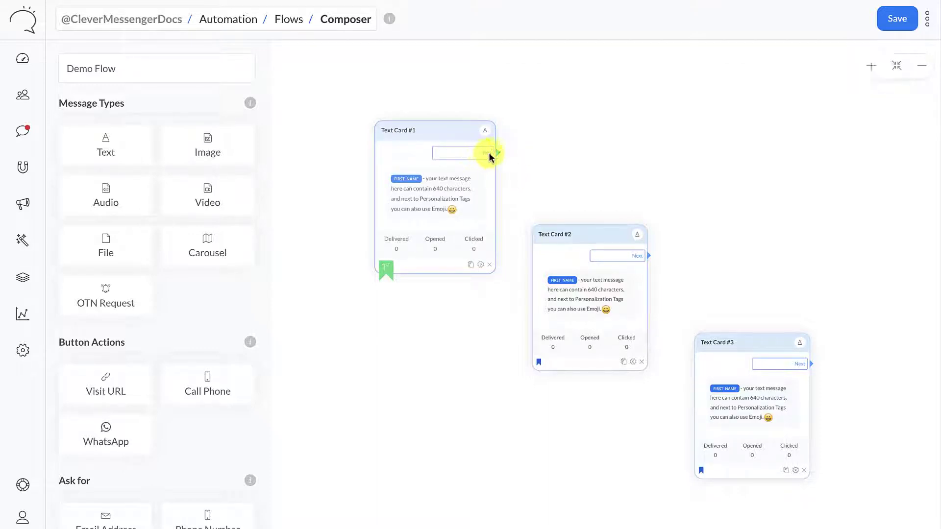
drag(489, 154, 626, 154)
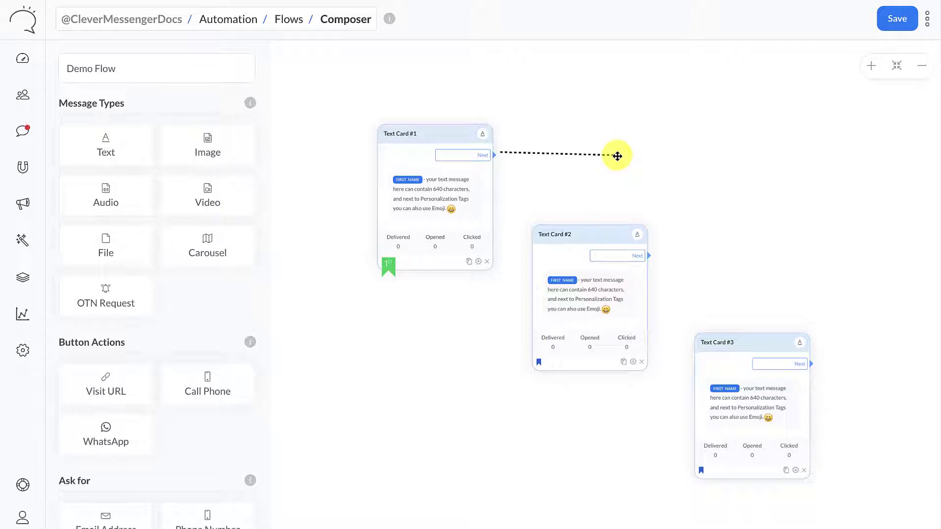
drag(617, 156, 560, 340)
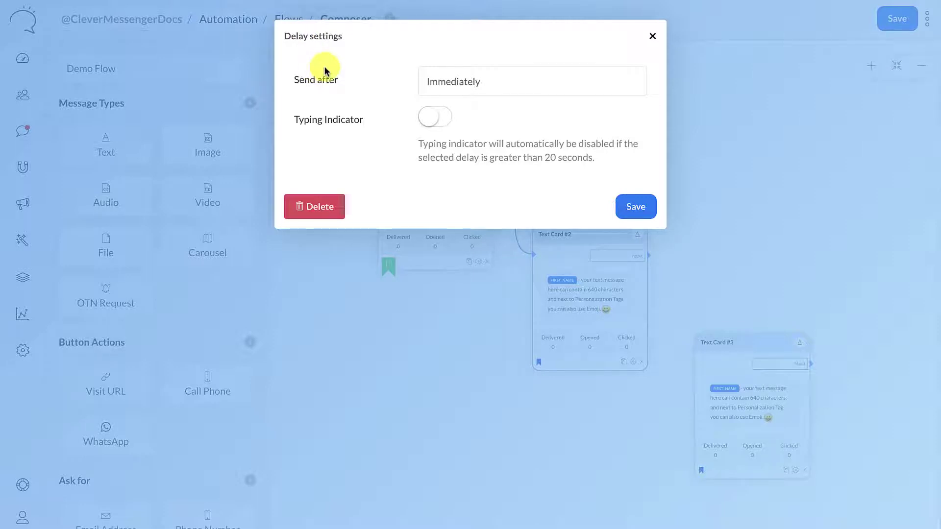
Set the connection between Text Cards #1 and #2 to send after 3 seconds with the typing indicator enabled, and save it
click(459, 83)
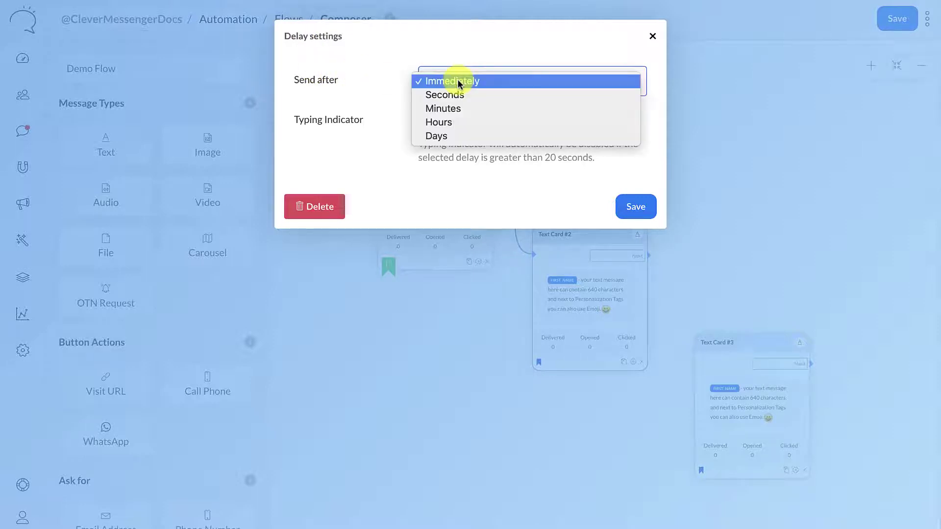
click(373, 72)
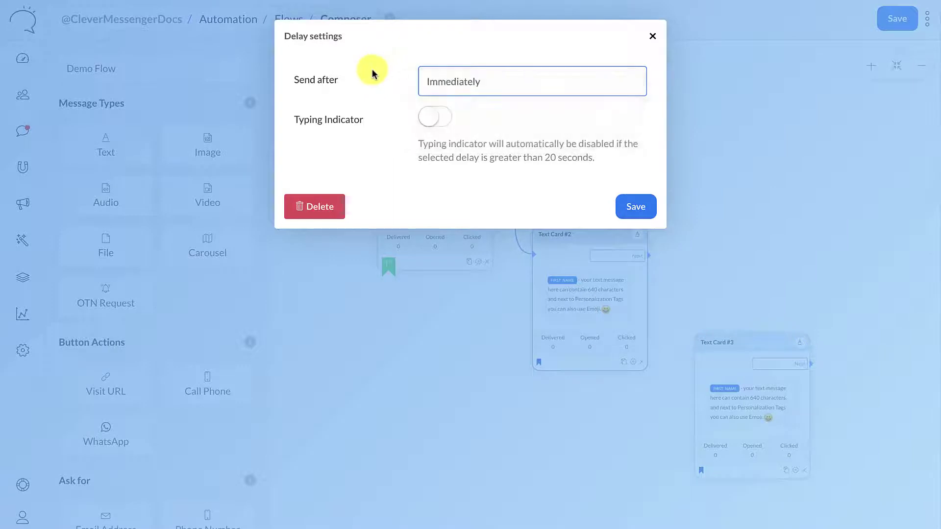
click(451, 86)
click(451, 94)
click(436, 159)
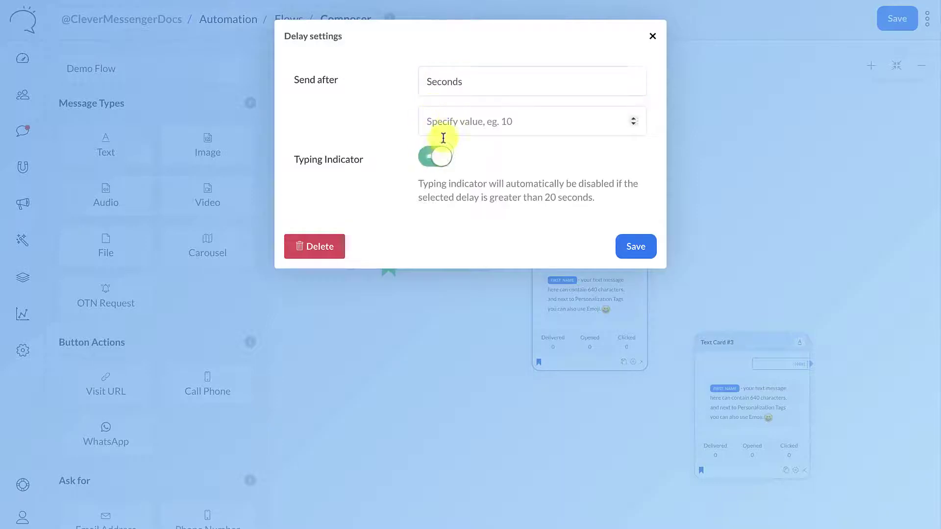
click(450, 122)
text(3)
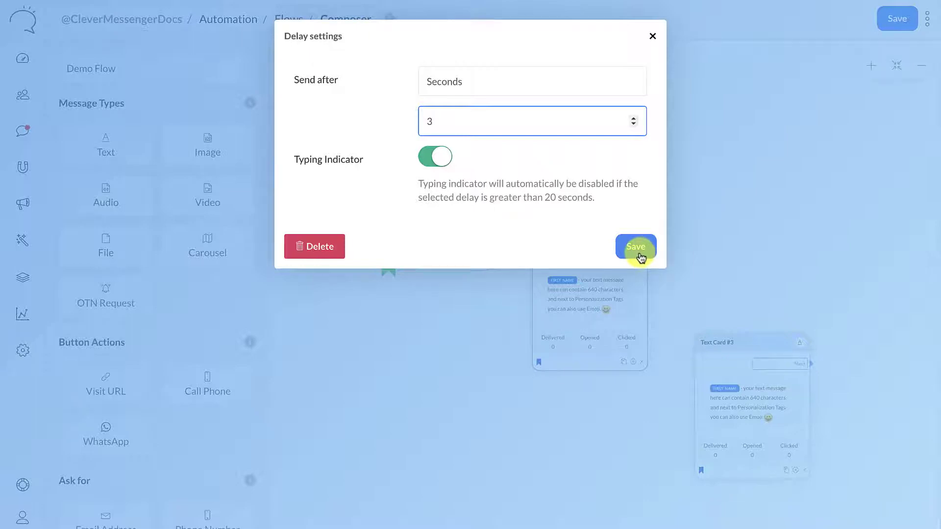
click(638, 248)
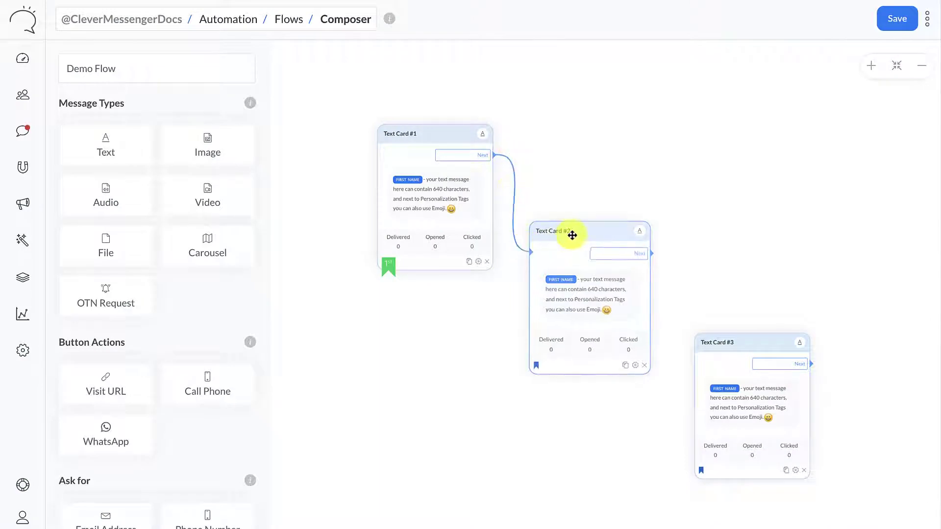
Connect the Next output of Text Card #2 to Text Card #3 and reposition the first two cards for a clearer layout
drag(572, 235, 573, 265)
drag(447, 130, 385, 92)
drag(572, 252, 602, 232)
drag(603, 266, 752, 361)
click(633, 214)
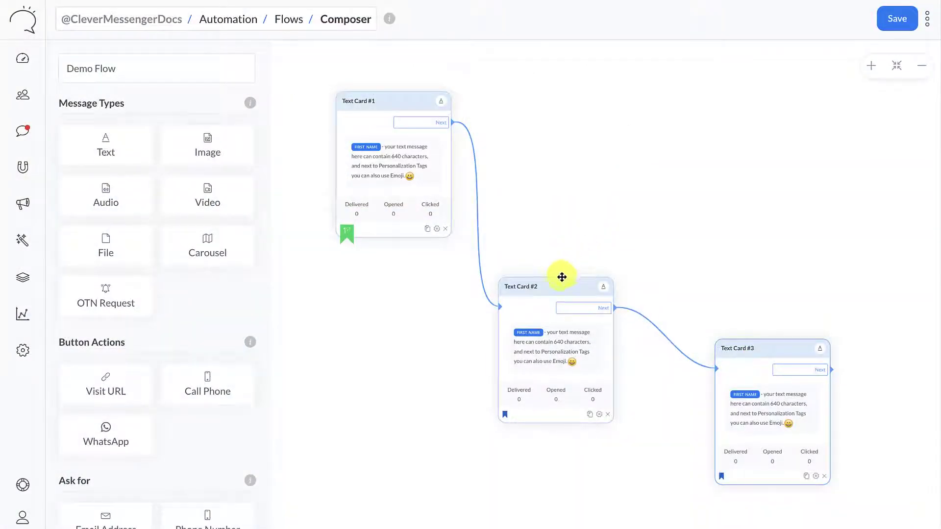
drag(561, 275, 580, 201)
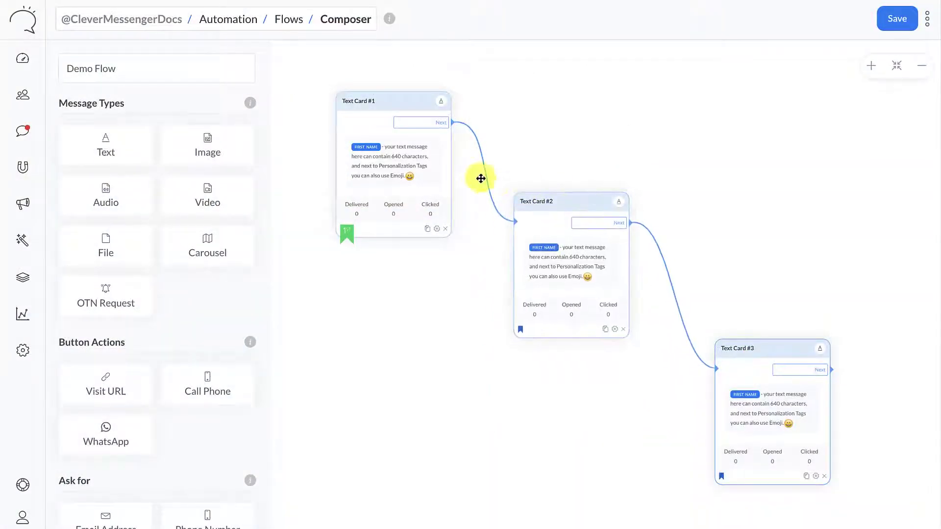
Delete the connection between Text Card #1 and Text Card #2, and shift Text Card #2 slightly away from the first card
click(479, 152)
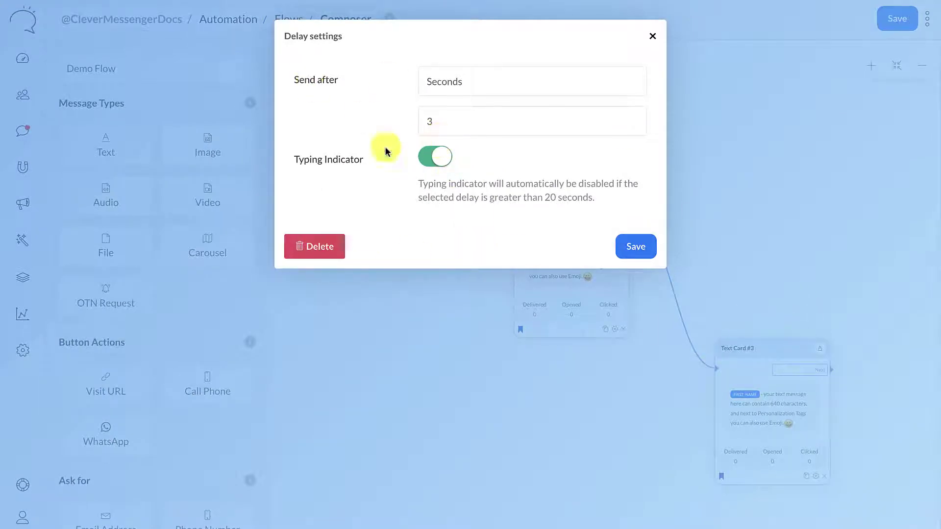
click(319, 247)
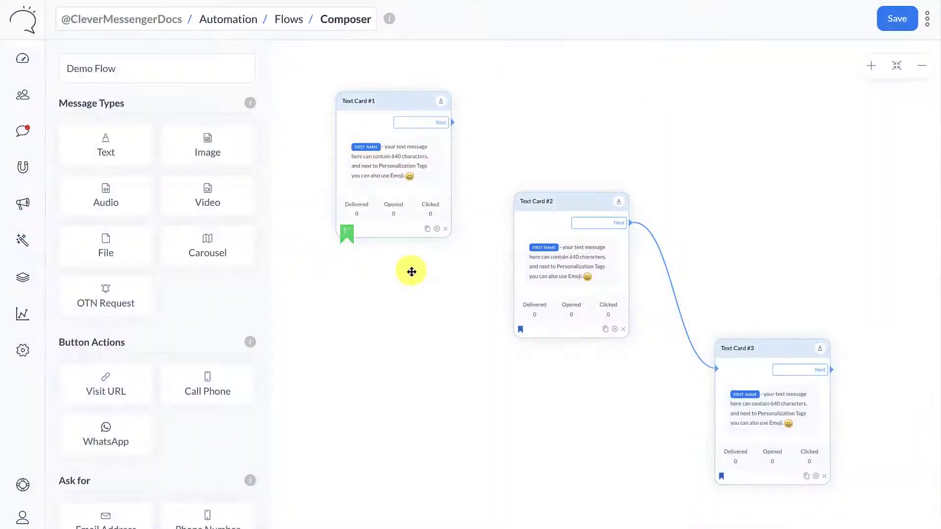
drag(541, 273, 559, 269)
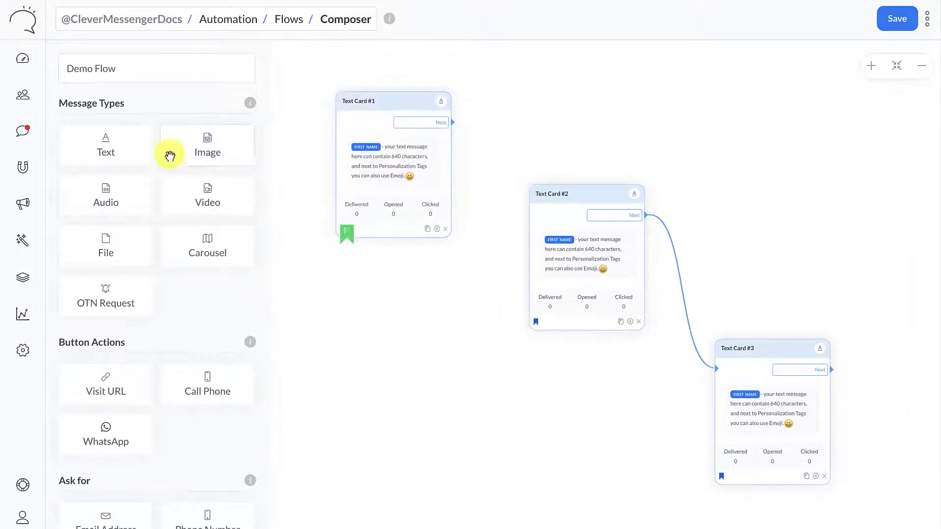
Look through the available card types, from message types down to the actions and integrations
click(93, 193)
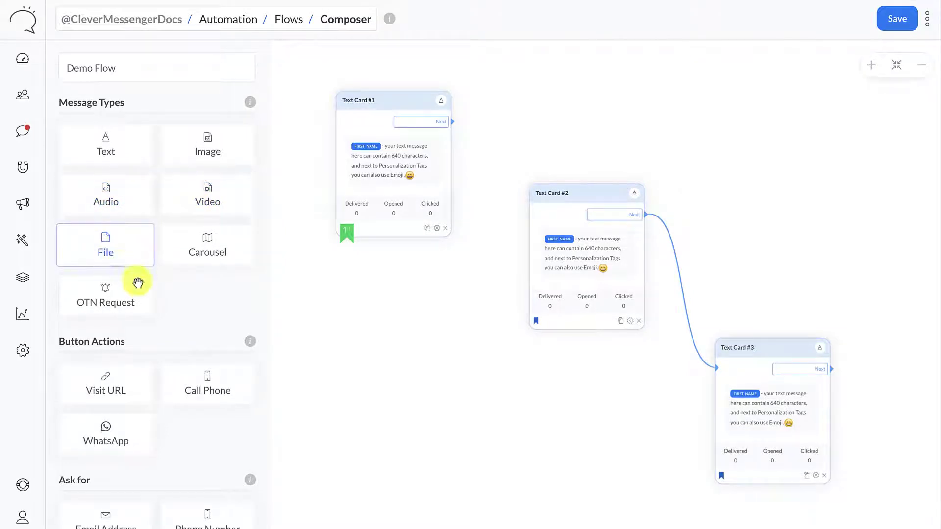
scroll(215, 251, down, 9)
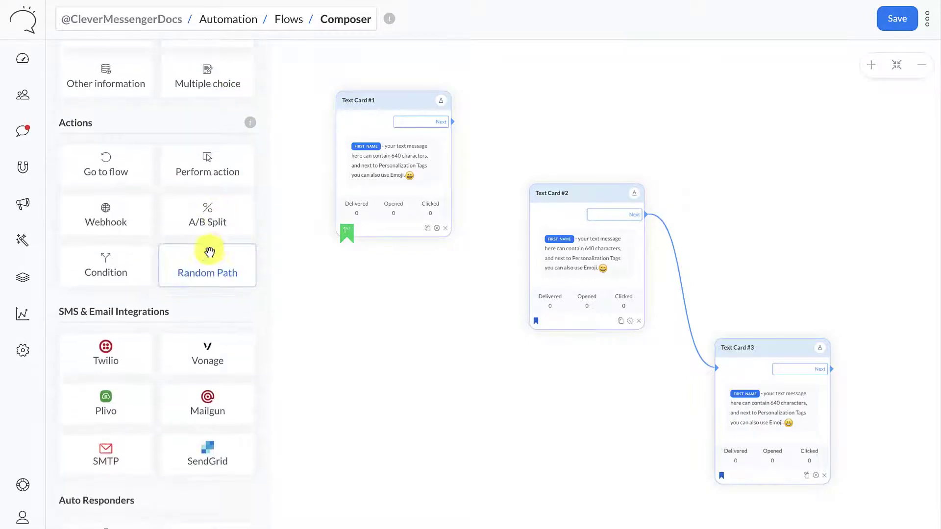
scroll(185, 261, up, 8)
scroll(182, 265, up, 2)
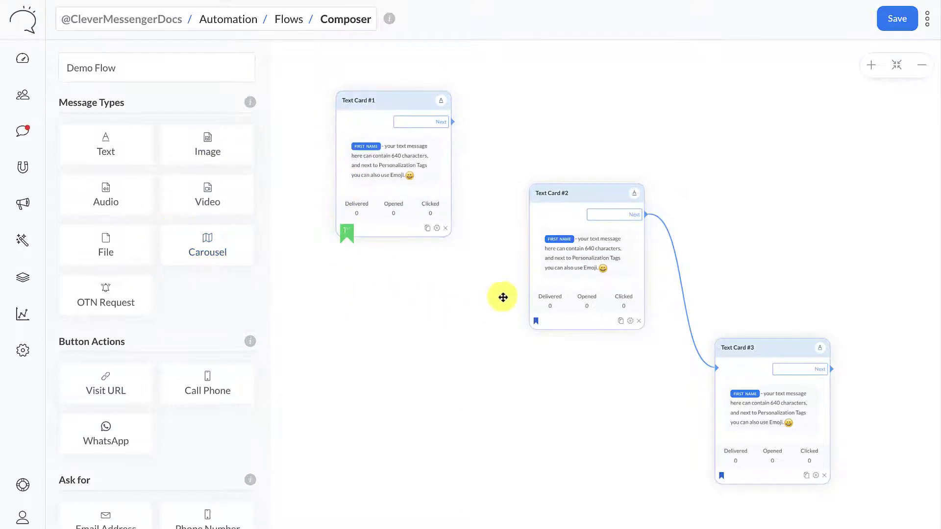
Move Text Card #2 slightly up and shift Text Card #1 slightly up and toward it
drag(567, 187, 567, 172)
mouse_move(411, 102)
mouse_down()
mouse_move(407, 95)
mouse_move(424, 90)
mouse_up()
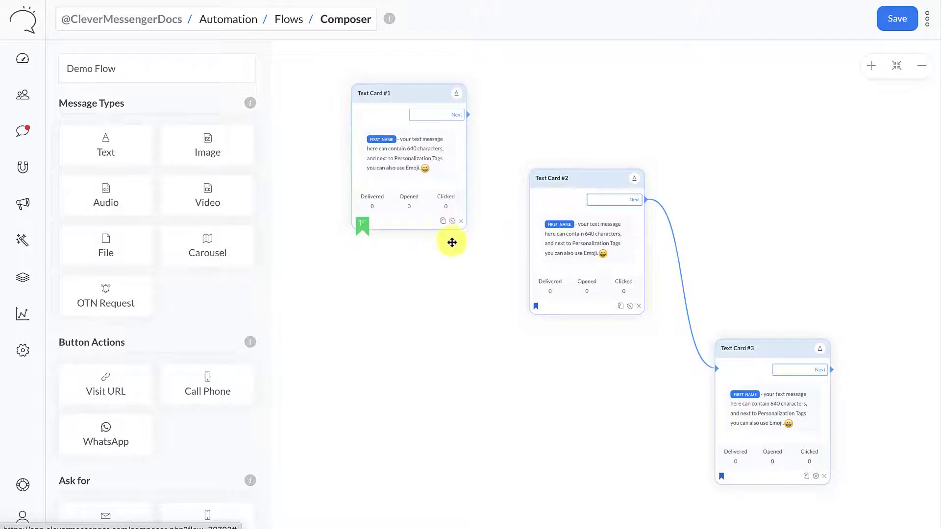
Open the settings of Text Card #1 and place the cursor in its message text
click(871, 66)
click(870, 65)
drag(438, 63, 611, 218)
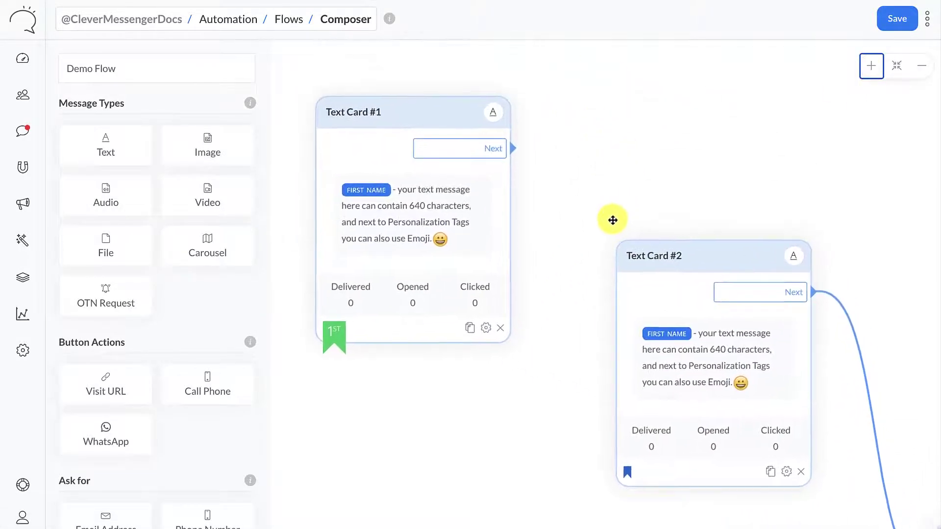
click(487, 338)
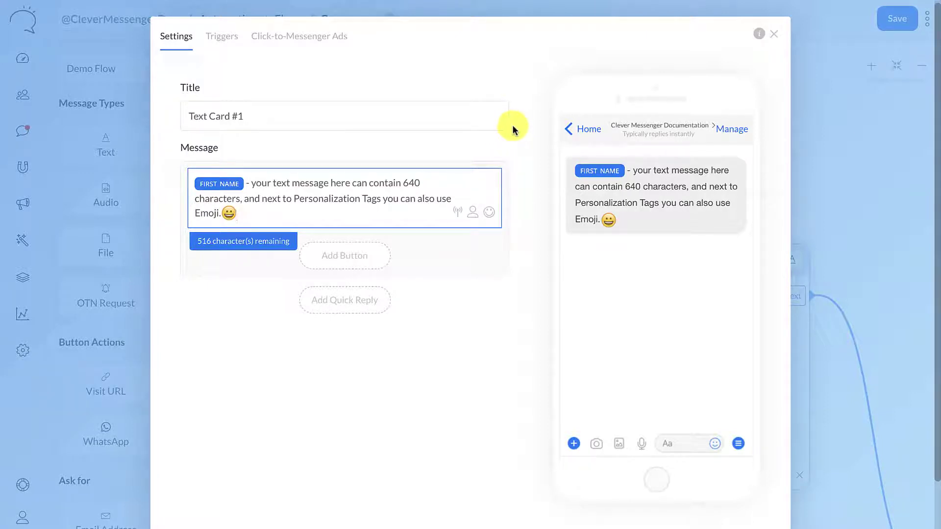
click(251, 115)
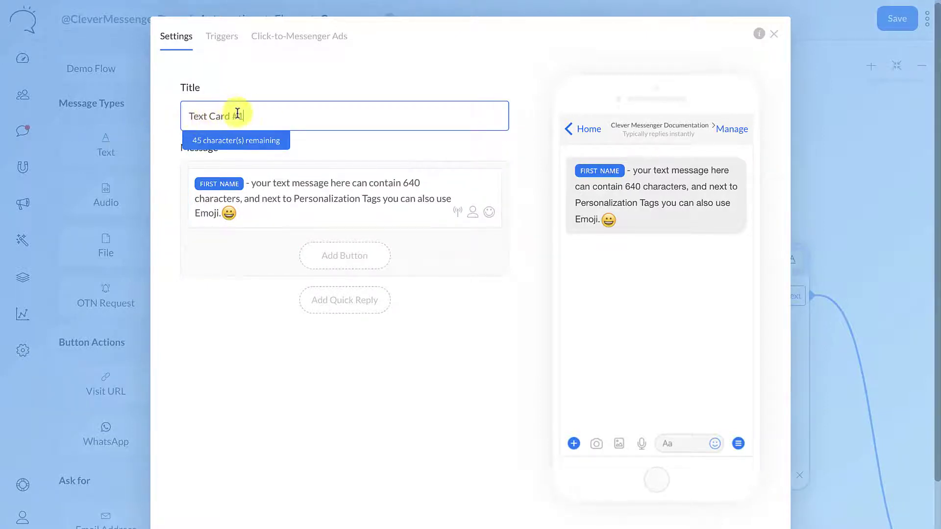
click(310, 193)
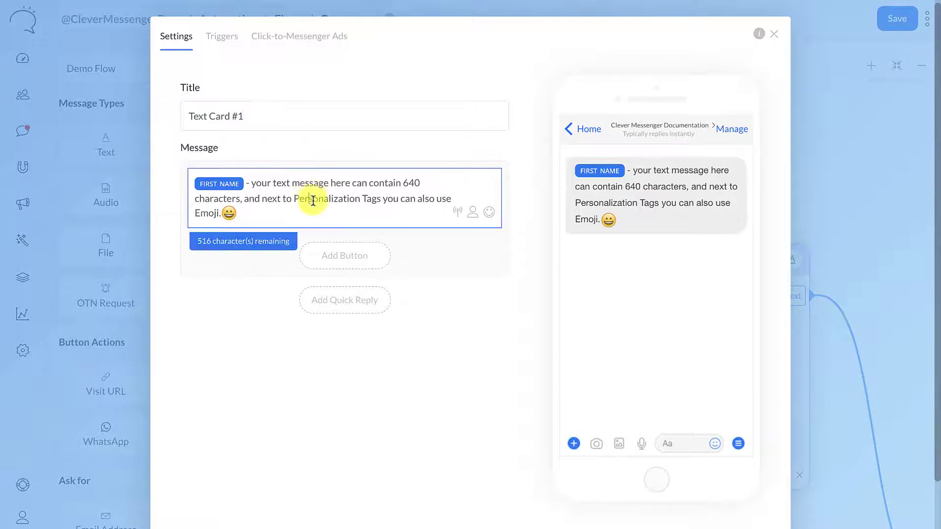
click(267, 183)
click(359, 200)
Examine the personalization tags available for the message, including system attributes, custom fields and global fields
click(472, 215)
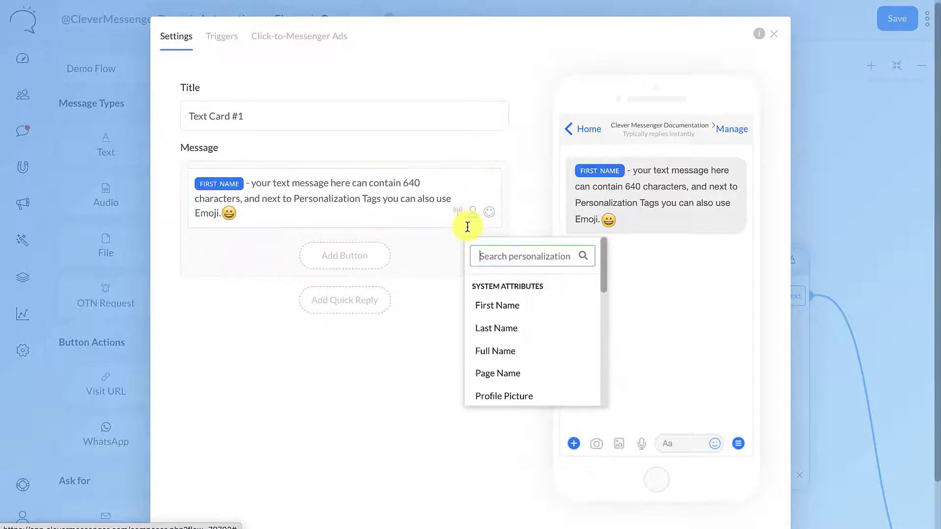
scroll(525, 289, down, 1)
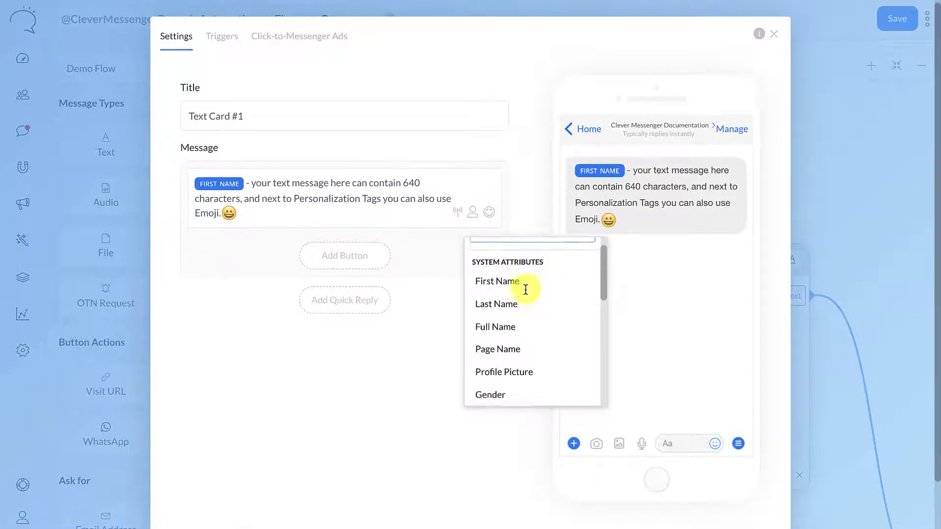
scroll(507, 331, down, 2)
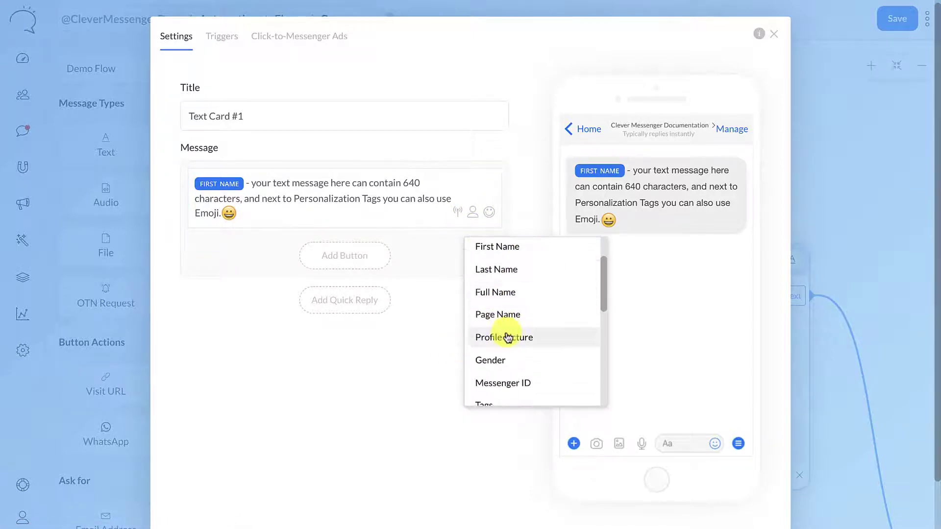
scroll(534, 361, down, 3)
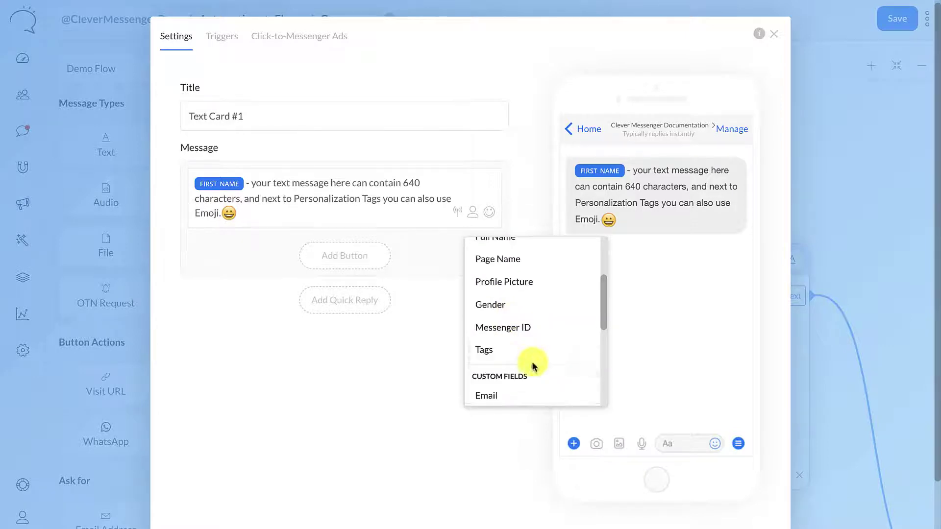
scroll(554, 331, down, 1)
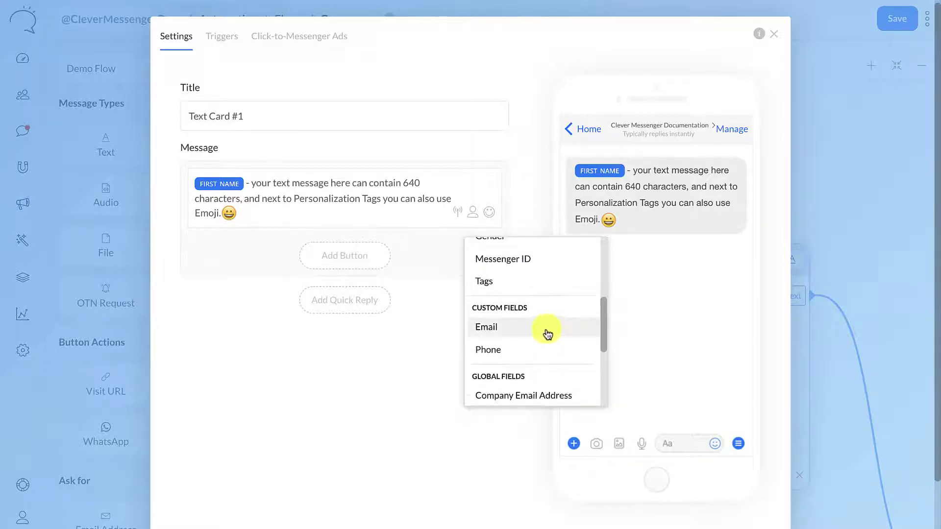
scroll(529, 332, down, 5)
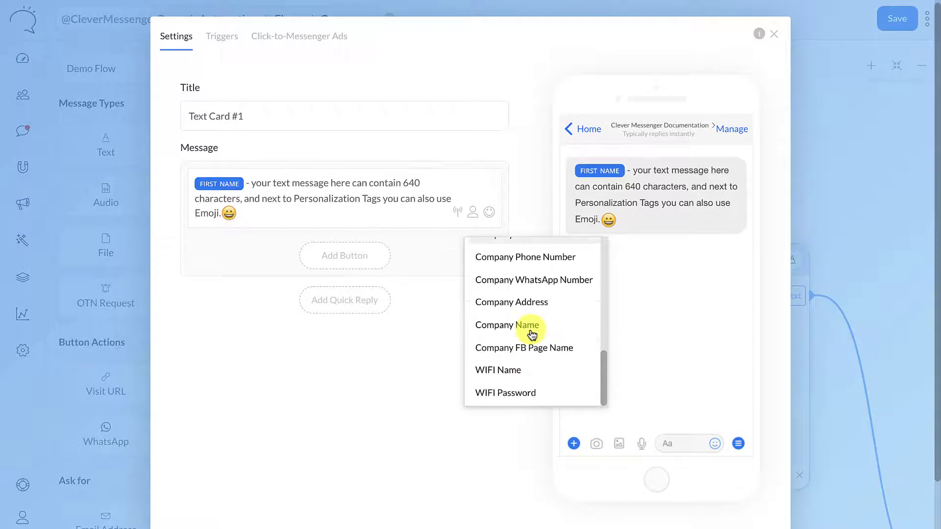
Add another grinning-face emoji at the end of the Text Card #1 message
click(488, 186)
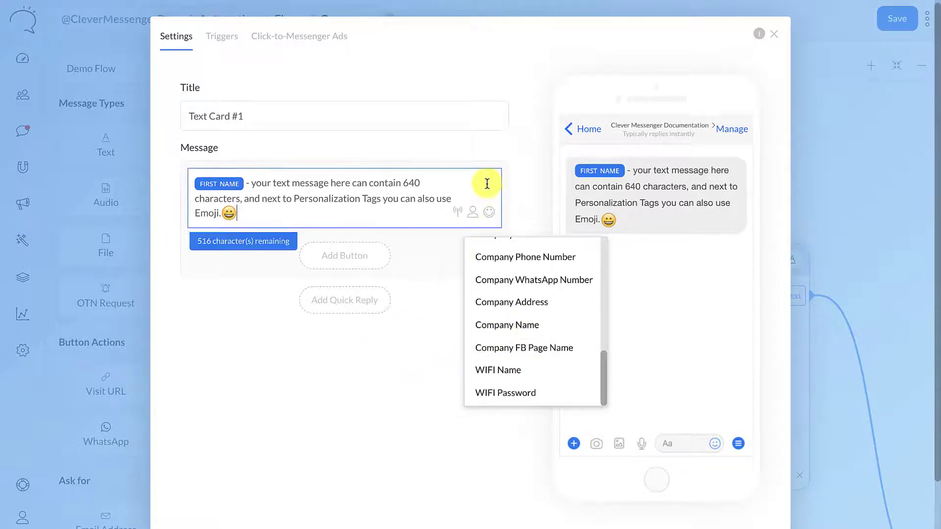
click(489, 215)
click(391, 279)
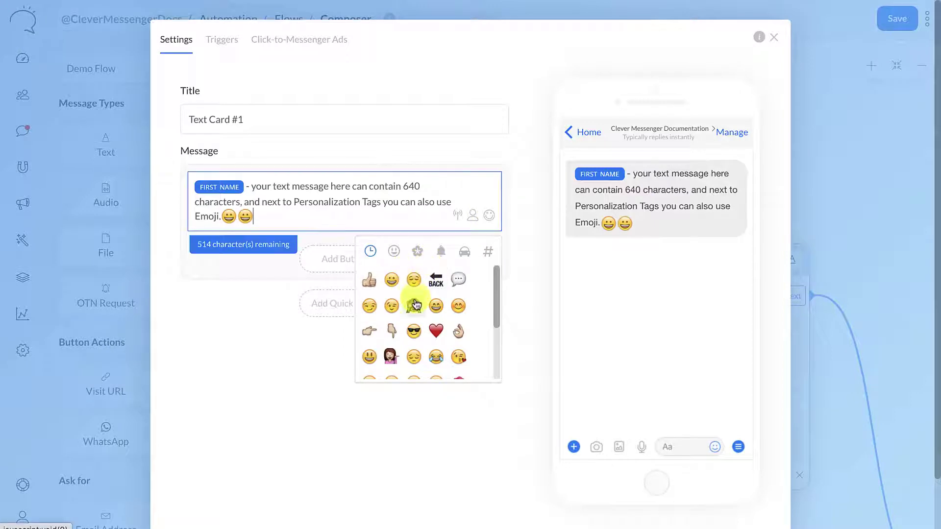
click(217, 362)
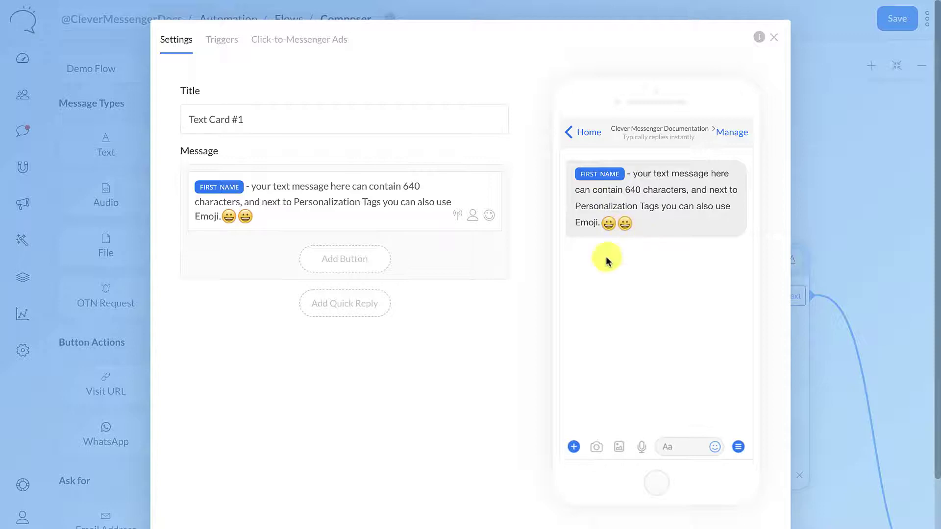
Examine the triggers and the Click-to-Messenger Ads JSON code of Text Card #1, and close its settings
scroll(704, 184, down, 2)
scroll(703, 186, up, 2)
click(214, 43)
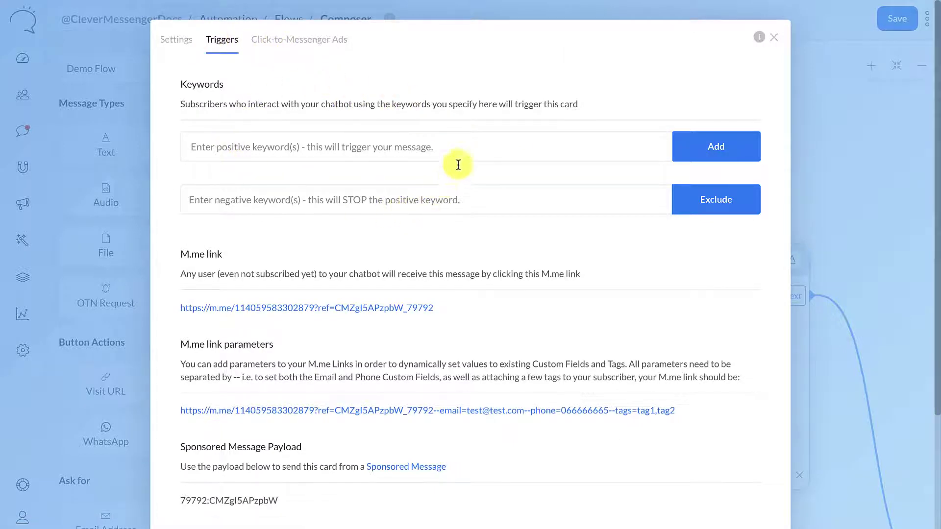
scroll(322, 204, down, 1)
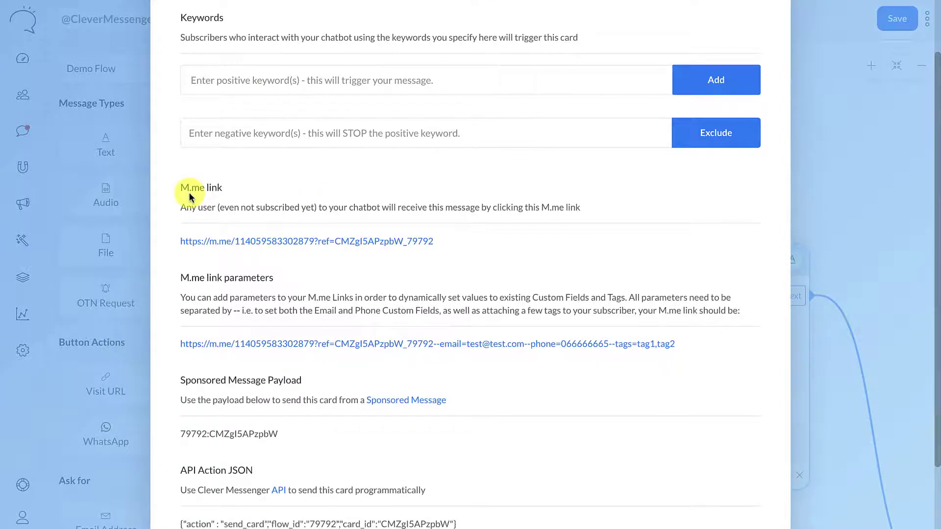
scroll(189, 192, up, 1)
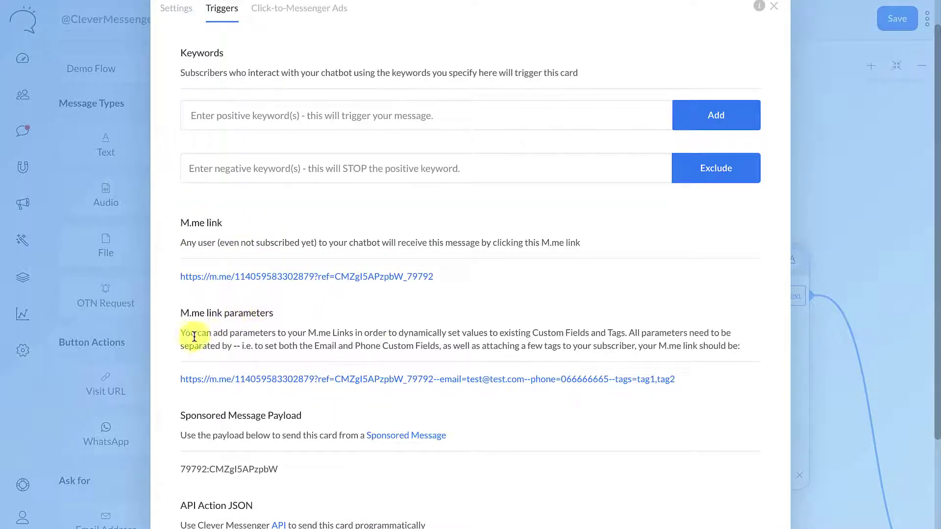
scroll(282, 352, down, 2)
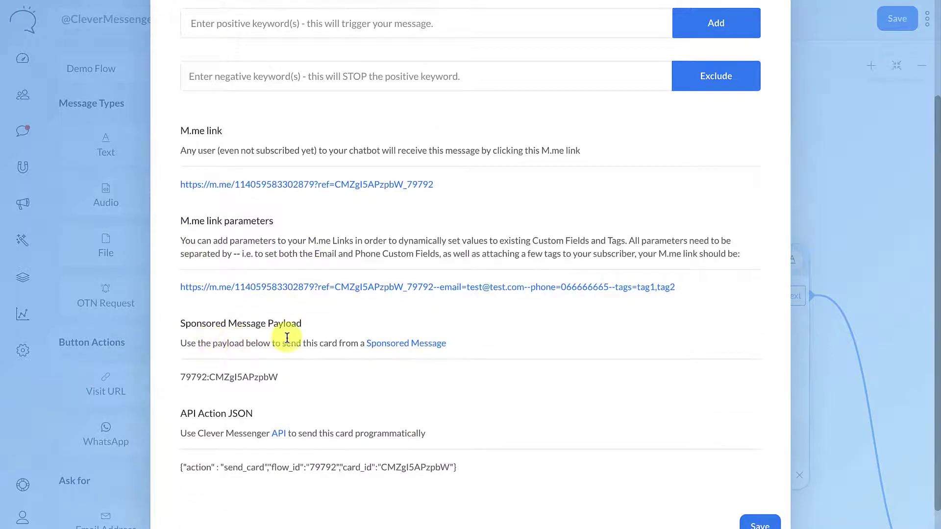
scroll(460, 367, down, 1)
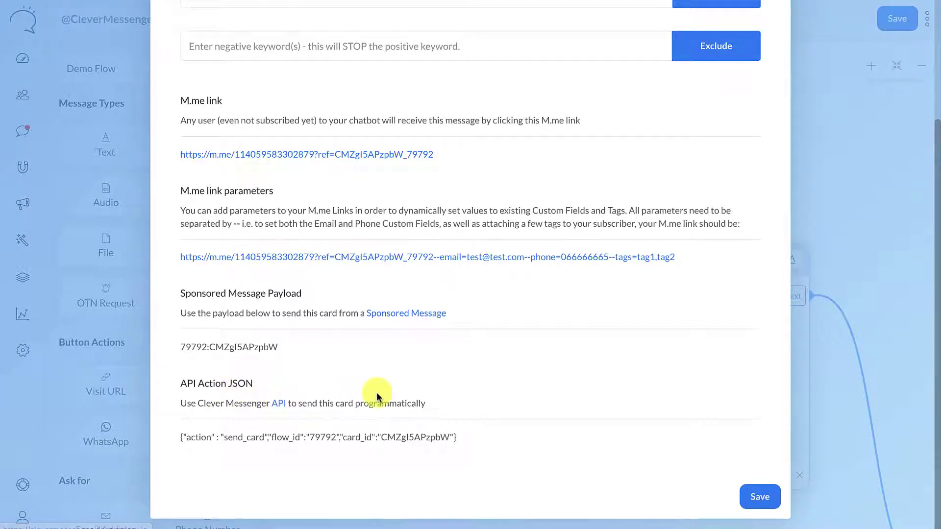
scroll(408, 381, up, 3)
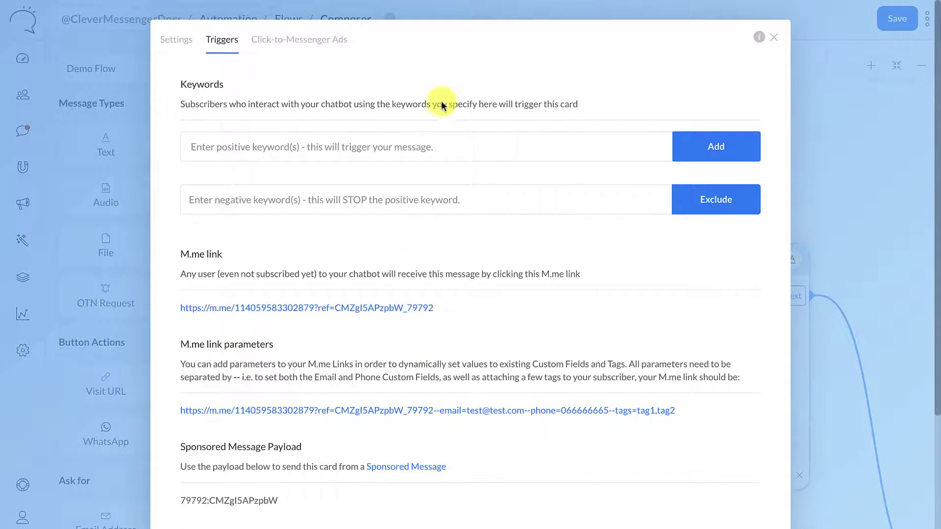
click(335, 52)
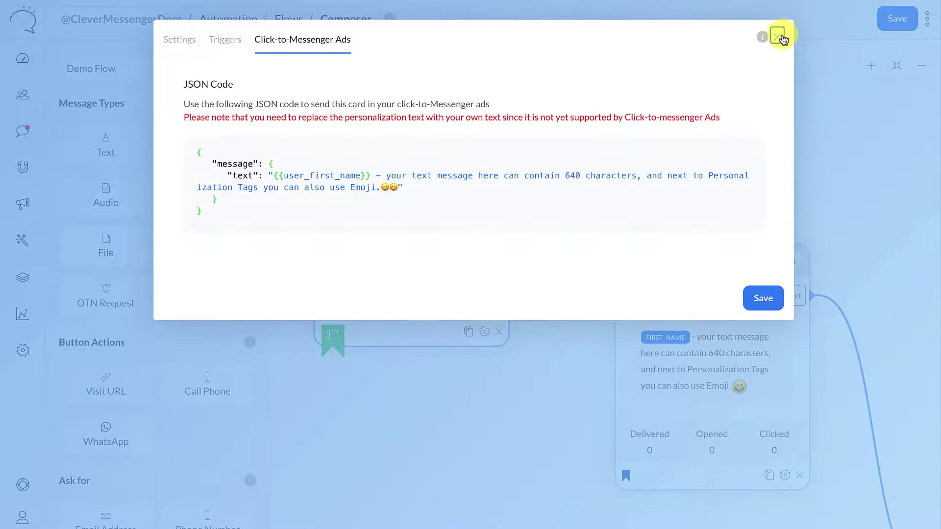
click(779, 35)
Rearrange the three text cards on the canvas, bringing Text Card #3 closer to Text Card #2
click(23, 167)
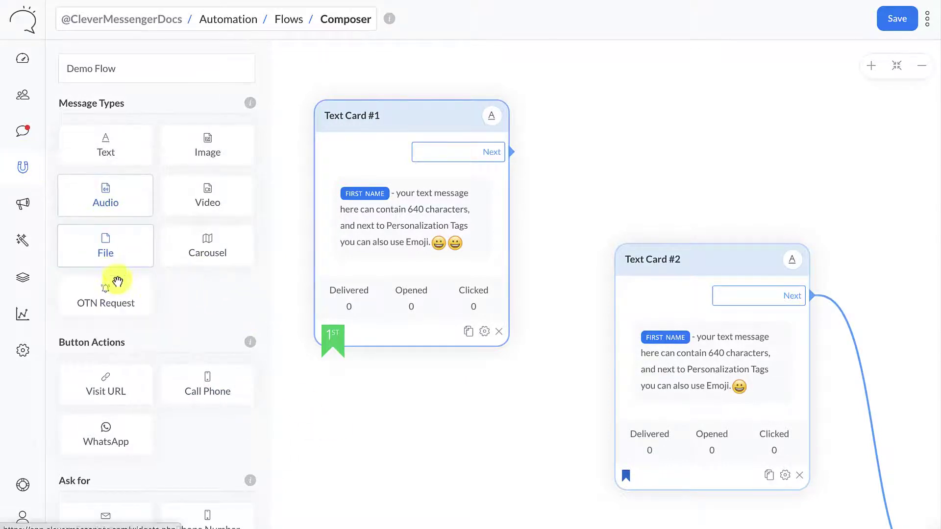
drag(676, 256, 655, 223)
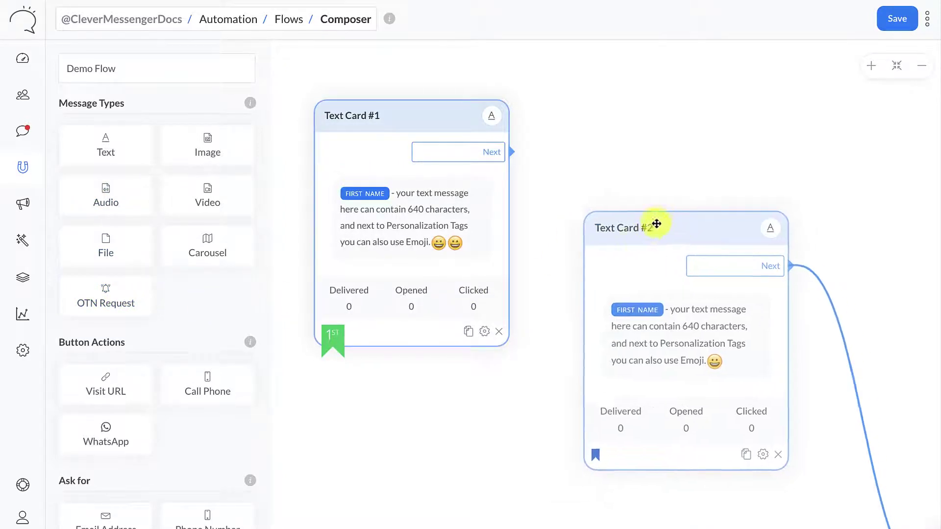
drag(474, 122, 452, 103)
drag(622, 233, 628, 207)
click(924, 65)
drag(779, 478, 674, 337)
drag(591, 216, 611, 237)
drag(679, 173, 737, 209)
drag(536, 260, 466, 192)
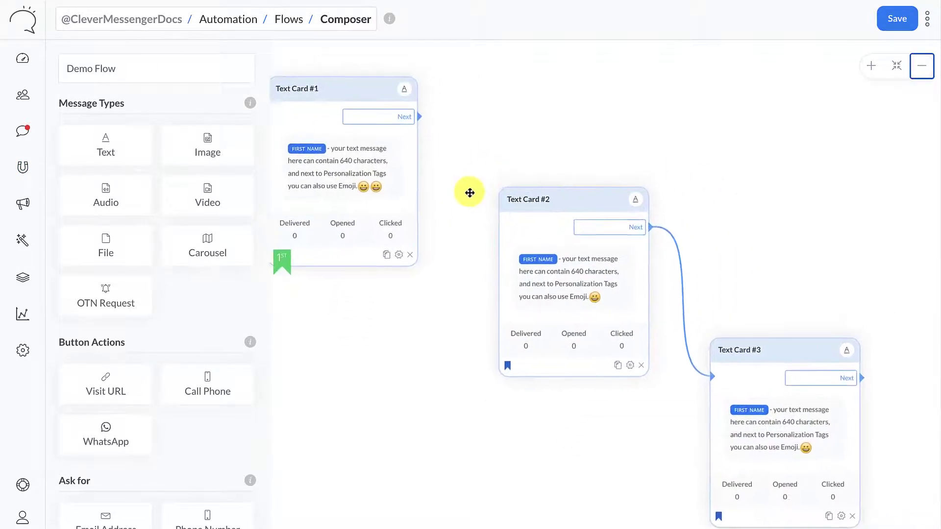
click(932, 73)
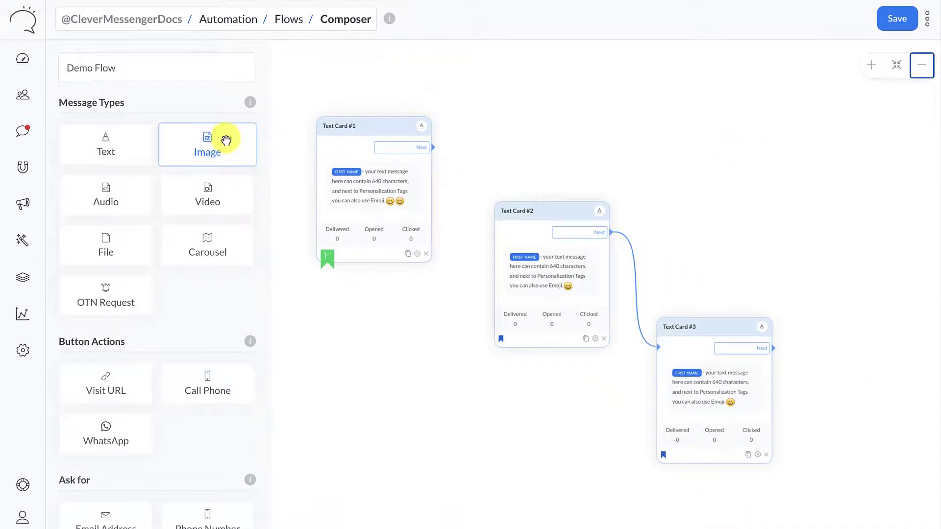
Add an image card to the right of Text Card #1 and move Text Card #2 down below them
drag(226, 141, 556, 75)
drag(524, 210, 459, 283)
drag(528, 67, 513, 83)
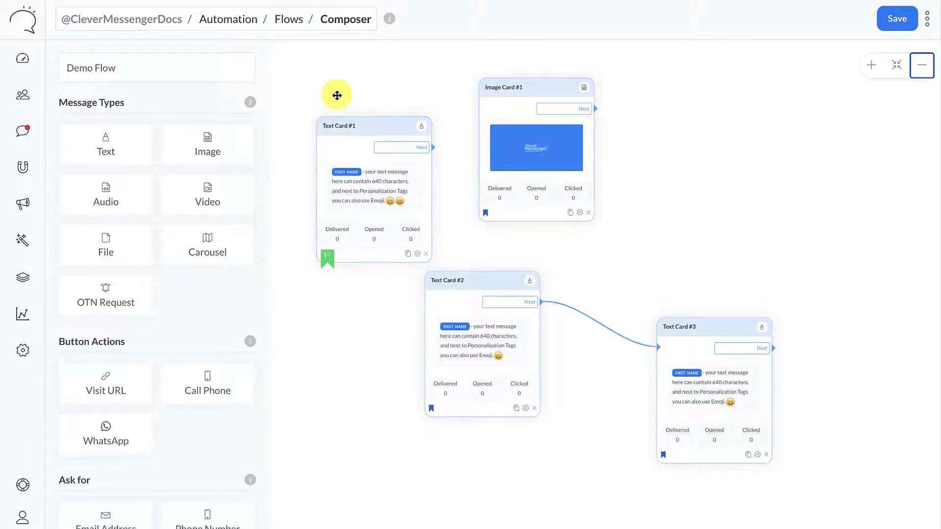
Add an audio card to the right of Image Card #1 and move Text Card #1 slightly up
drag(95, 185, 748, 182)
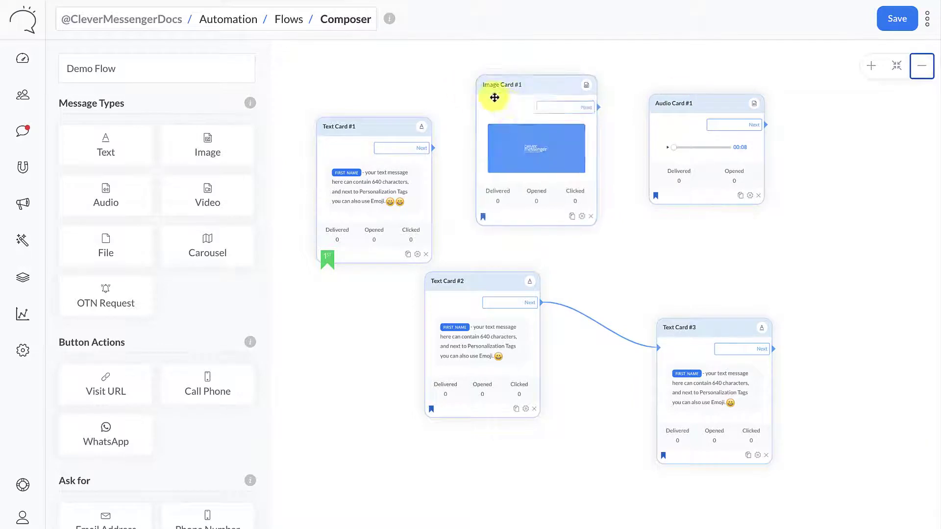
drag(376, 129, 374, 99)
Open the settings of Text Card #1 and add two buttons and one quick reply with their default labels
scroll(244, 243, down, 3)
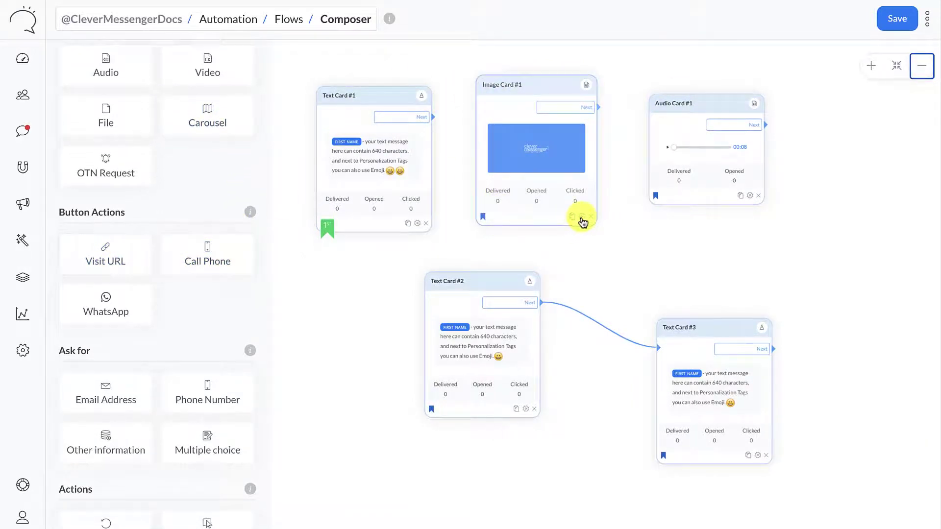
click(420, 227)
click(184, 41)
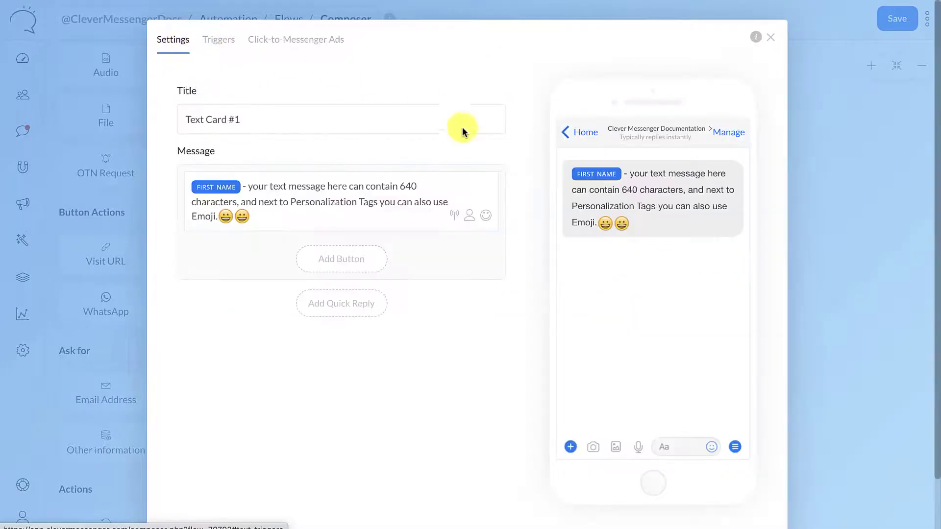
click(334, 272)
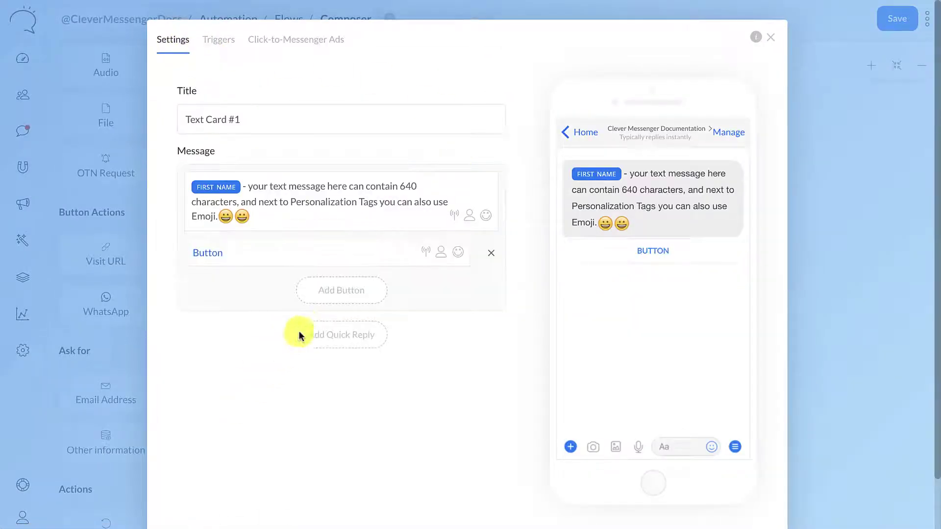
click(330, 292)
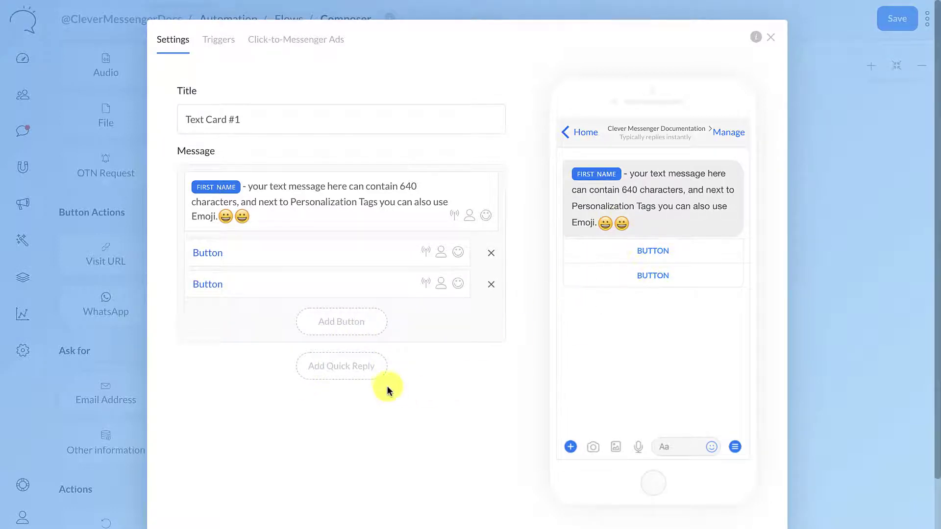
click(347, 368)
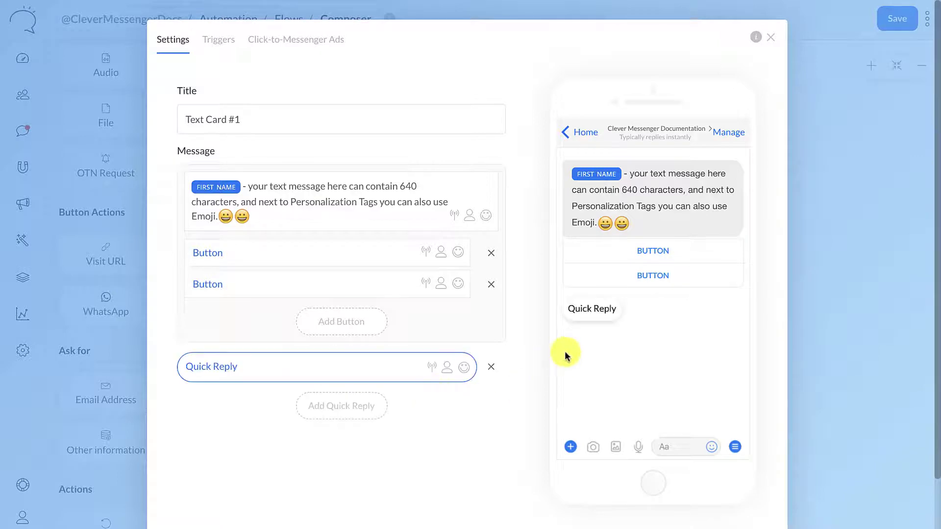
Save the settings of Text Card #1
scroll(752, 333, down, 2)
click(750, 495)
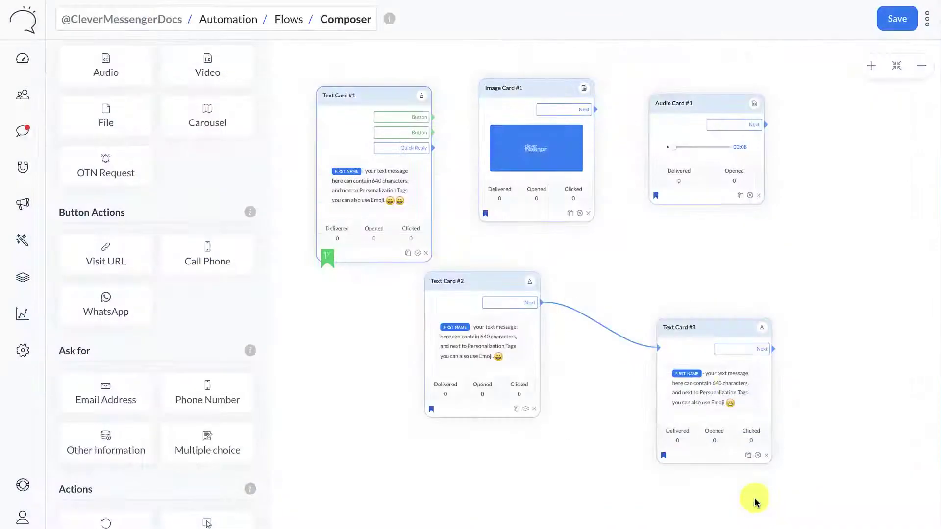
Move Image Card #1, Audio Card #1 and Text Card #2 further right of Text Card #1, with the image card raised above its level
drag(544, 90, 576, 65)
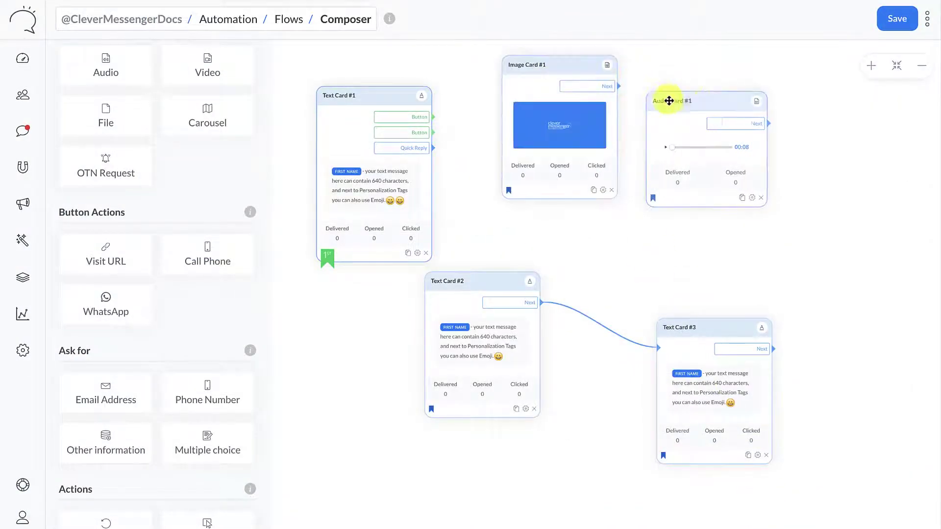
drag(668, 98, 750, 122)
drag(531, 61, 611, 72)
drag(495, 282, 721, 297)
click(871, 65)
drag(468, 83, 573, 279)
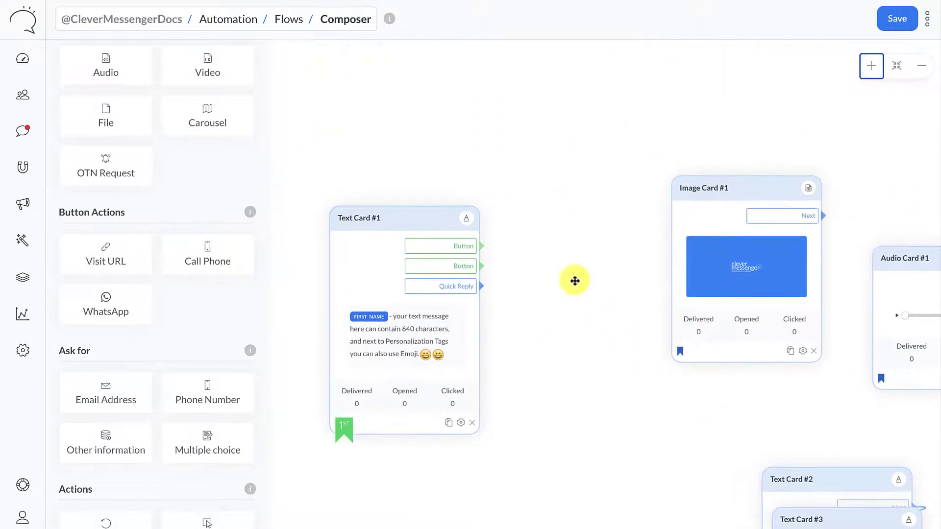
drag(782, 195, 776, 147)
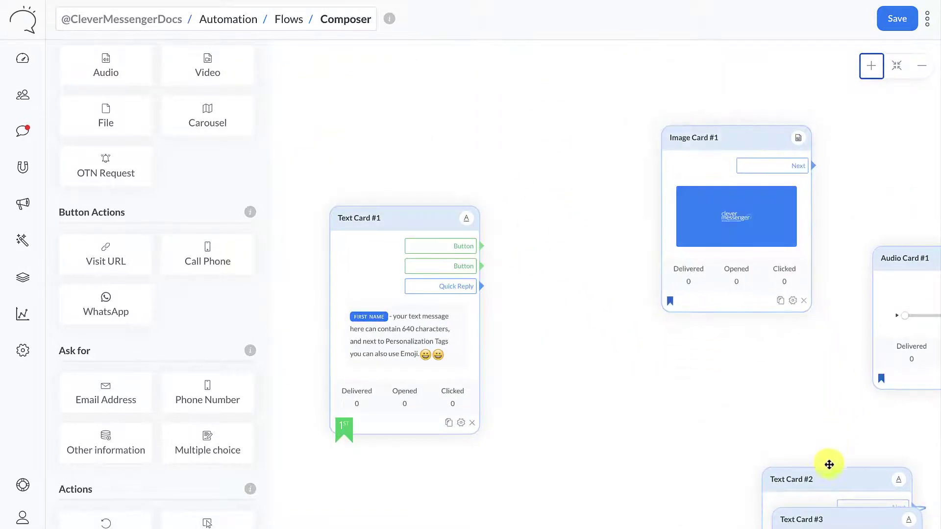
drag(829, 464, 853, 441)
drag(397, 181, 372, 175)
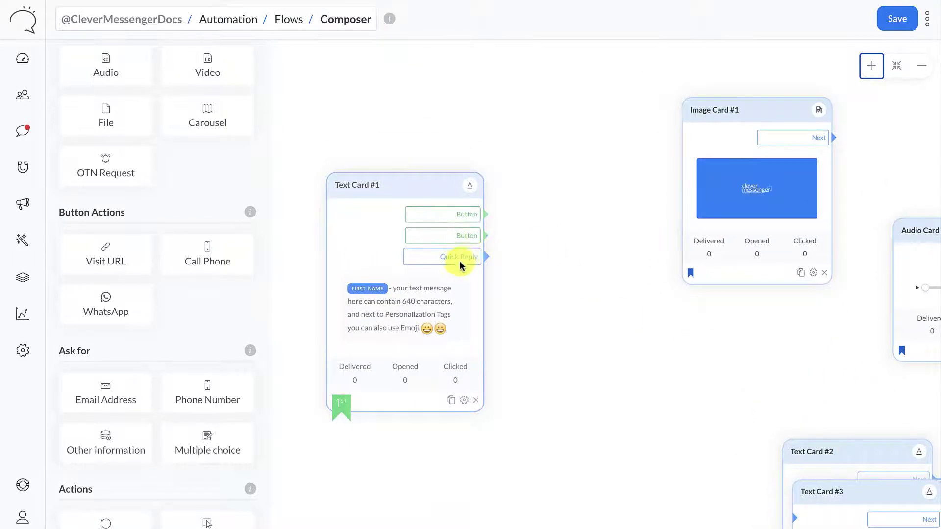
Connect the first button of Text Card #1 to Image Card #1 and its quick reply to Audio Card #1
scroll(186, 209, up, 2)
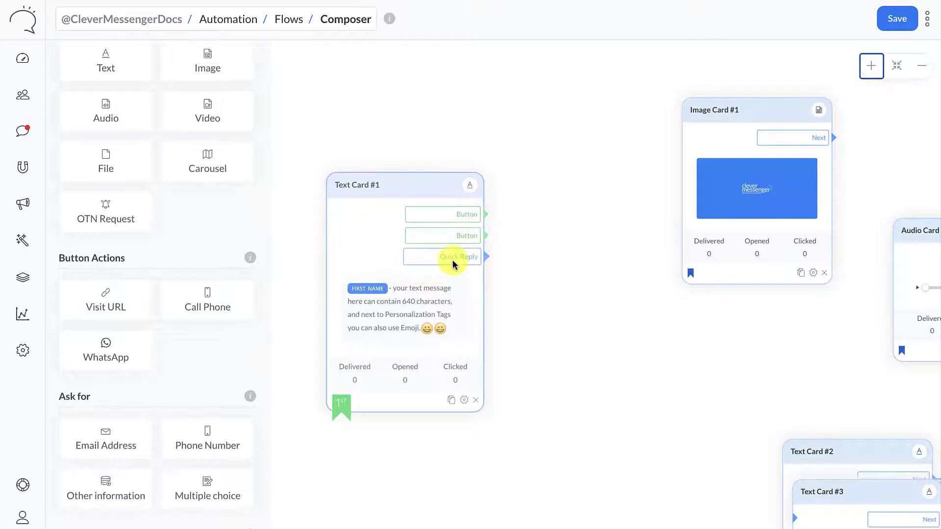
drag(454, 216, 716, 136)
click(587, 292)
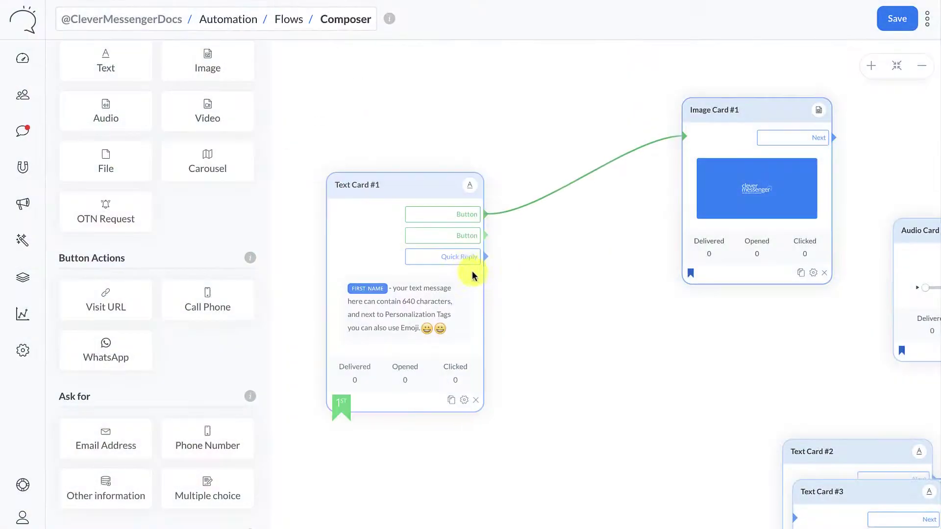
drag(459, 261, 903, 265)
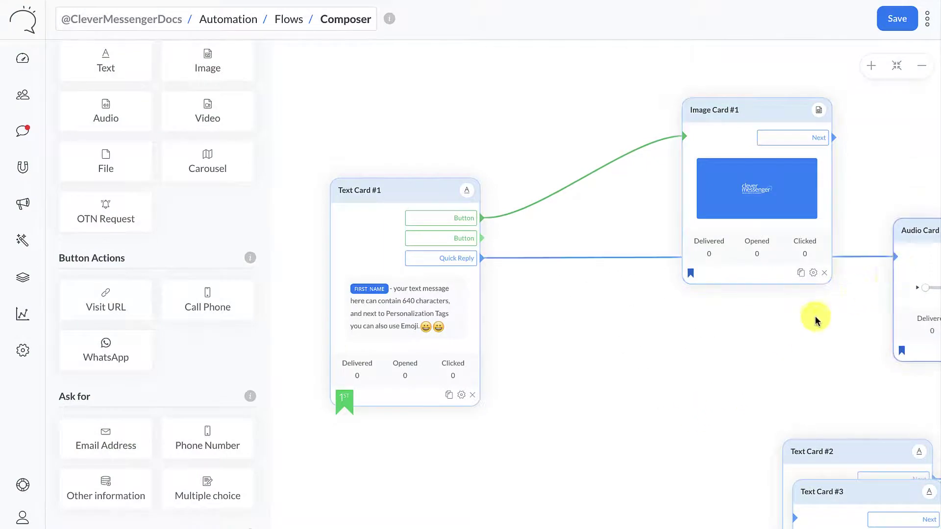
Move Text Card #1 to the right and Image Card #1 up, clear of the quick reply's connection line
click(652, 208)
drag(534, 315, 424, 395)
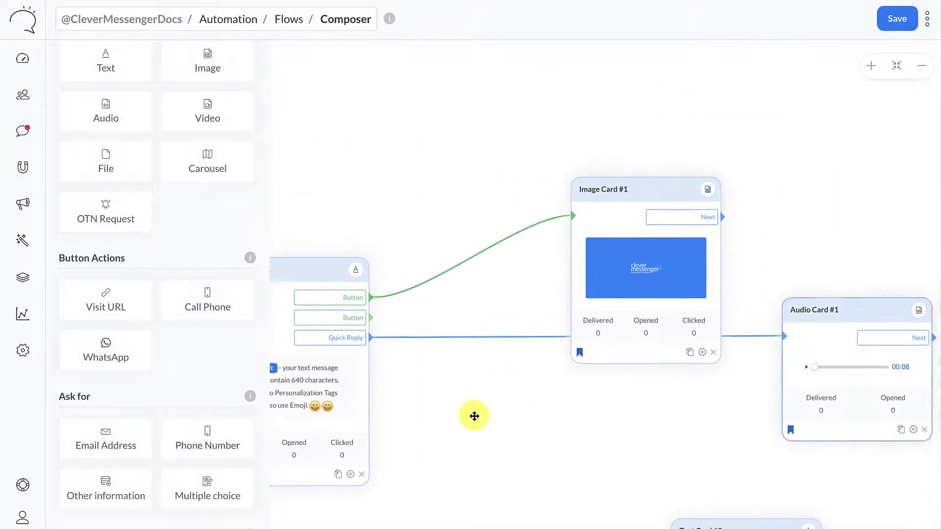
drag(328, 267, 408, 265)
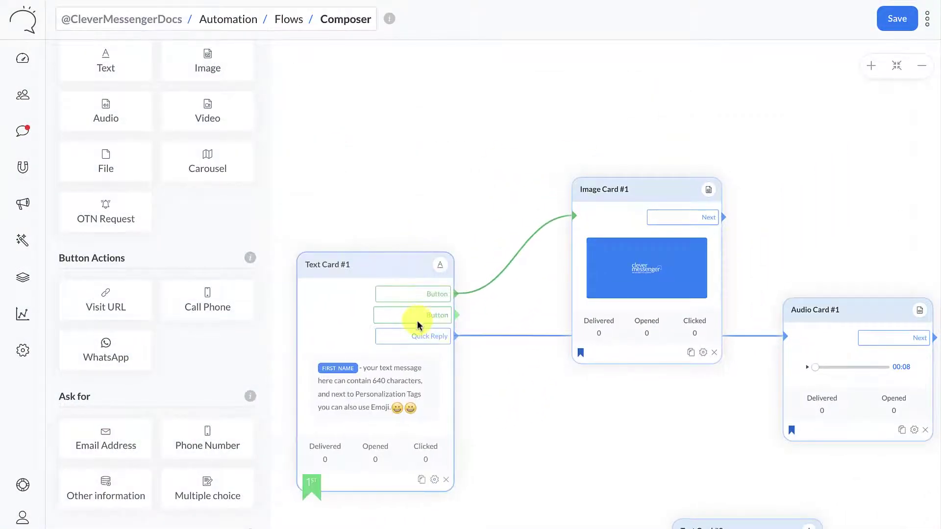
drag(691, 187, 700, 107)
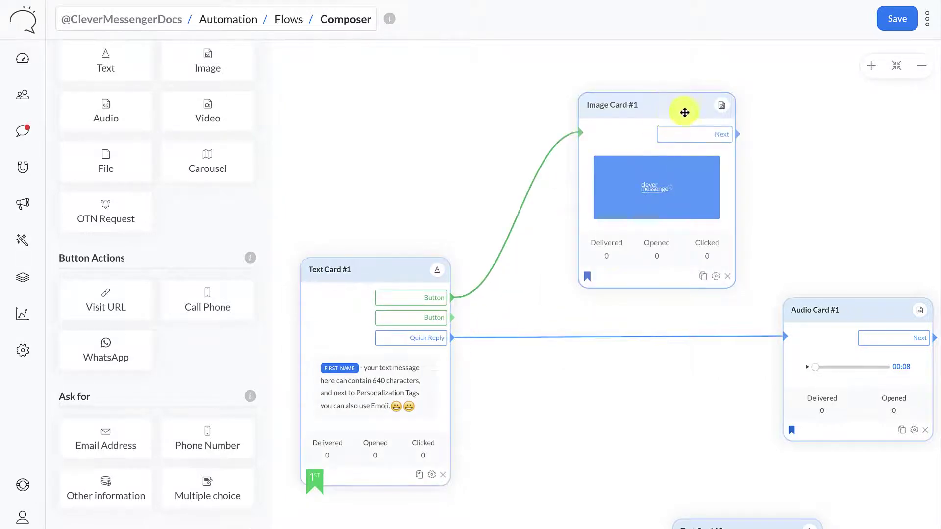
drag(829, 195, 739, 199)
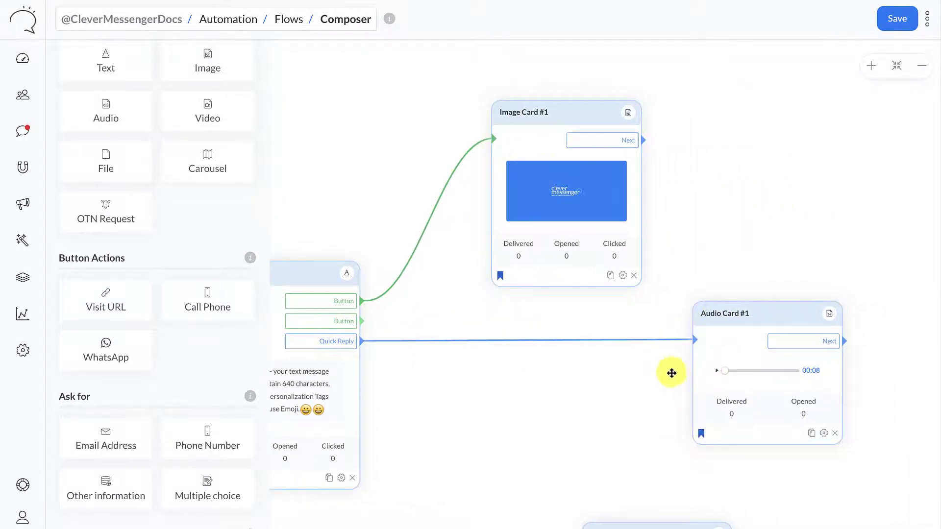
drag(483, 360, 628, 350)
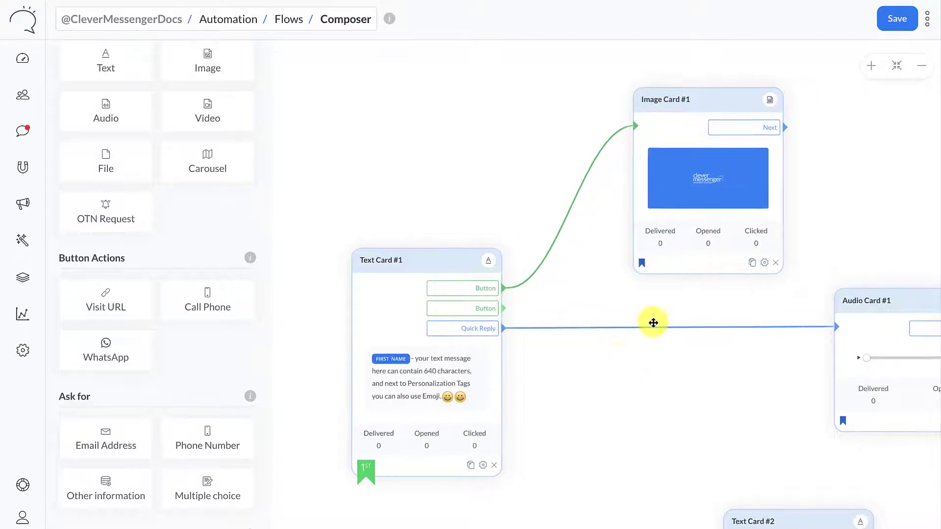
Delete the quick reply and button connections of Text Card #1, and move the card up and slightly left
click(652, 332)
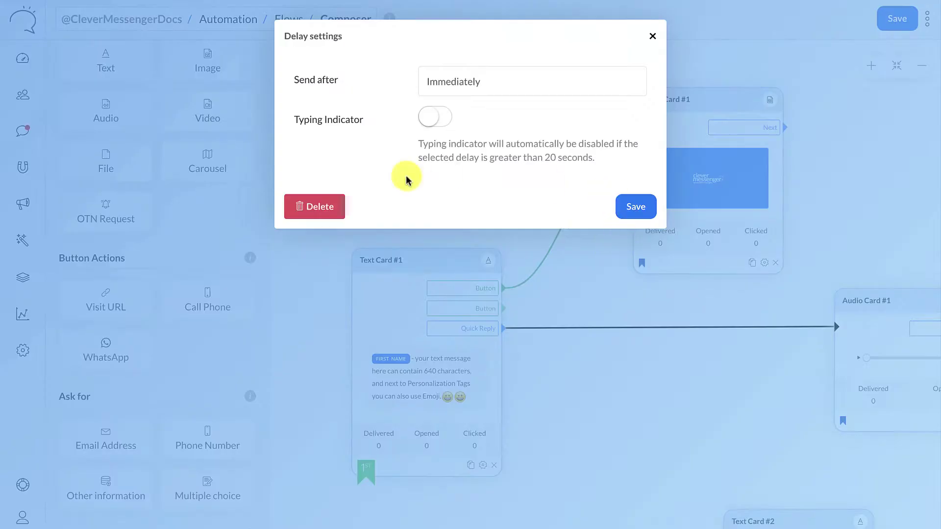
click(333, 206)
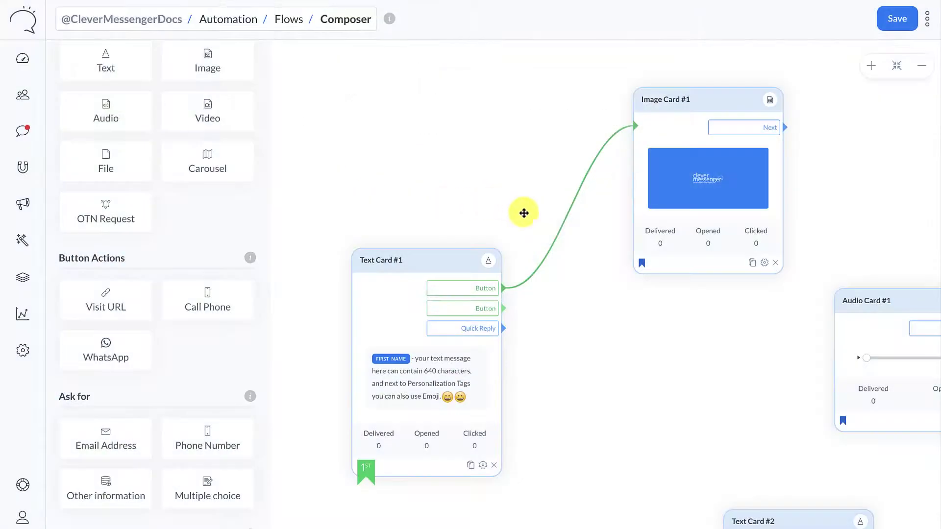
click(574, 201)
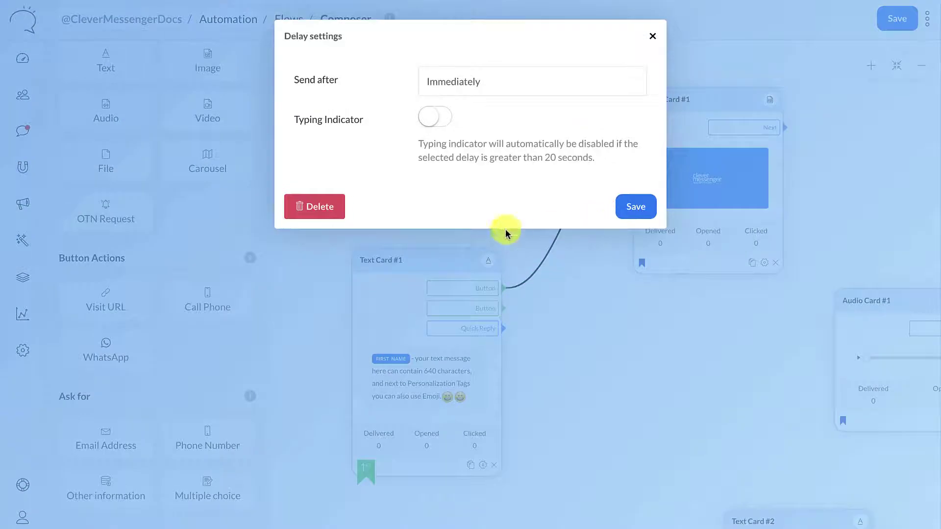
click(325, 212)
drag(396, 255, 356, 102)
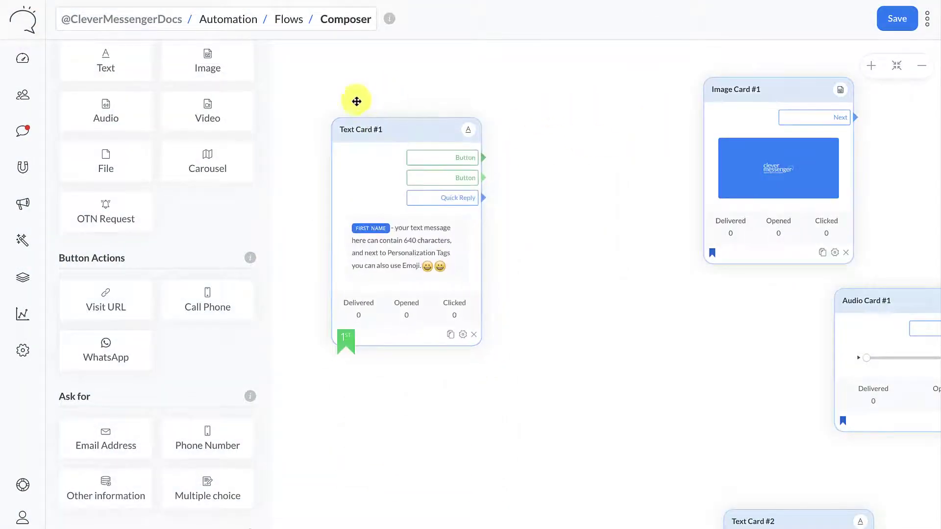
Add Visit URL, Call Phone and WhatsApp cards in a column to the right of Text Card #1
drag(100, 302, 558, 240)
drag(441, 126, 434, 130)
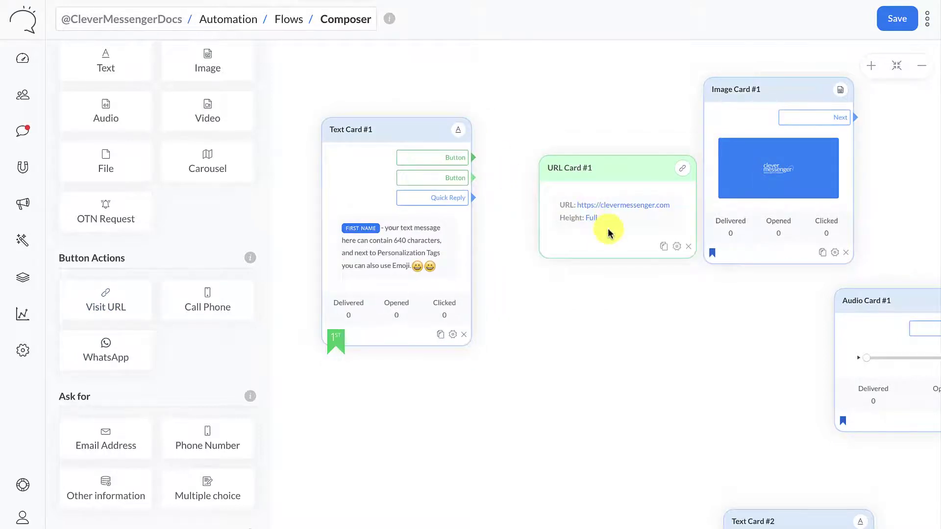
drag(207, 300, 600, 292)
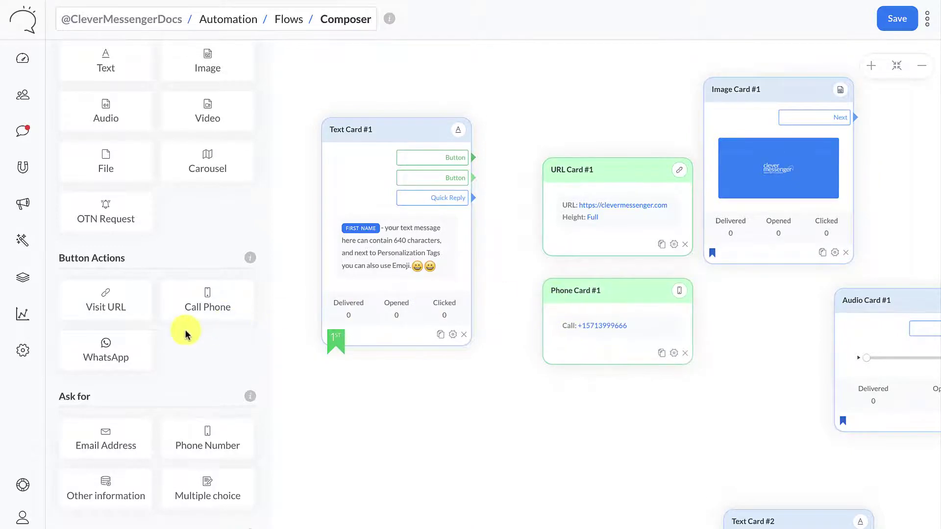
scroll(244, 332, down, 1)
drag(109, 343, 581, 404)
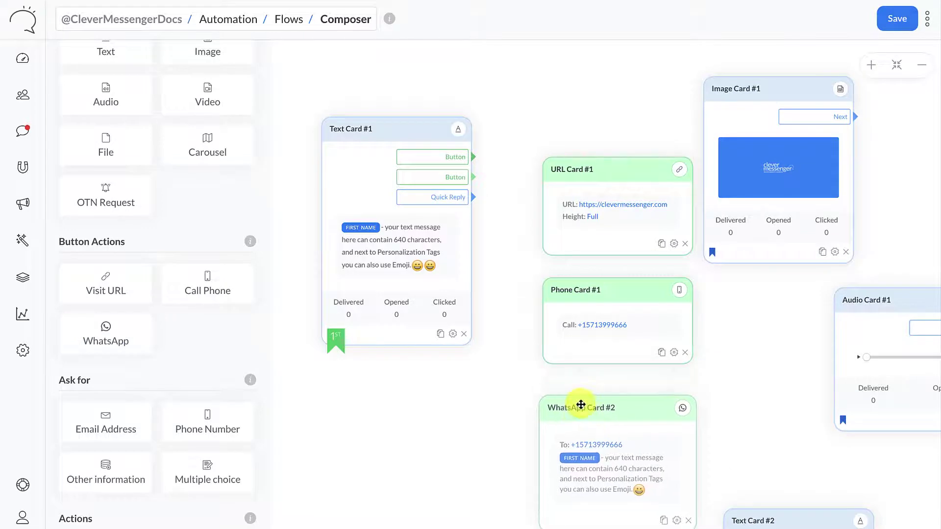
scroll(697, 420, down, 1)
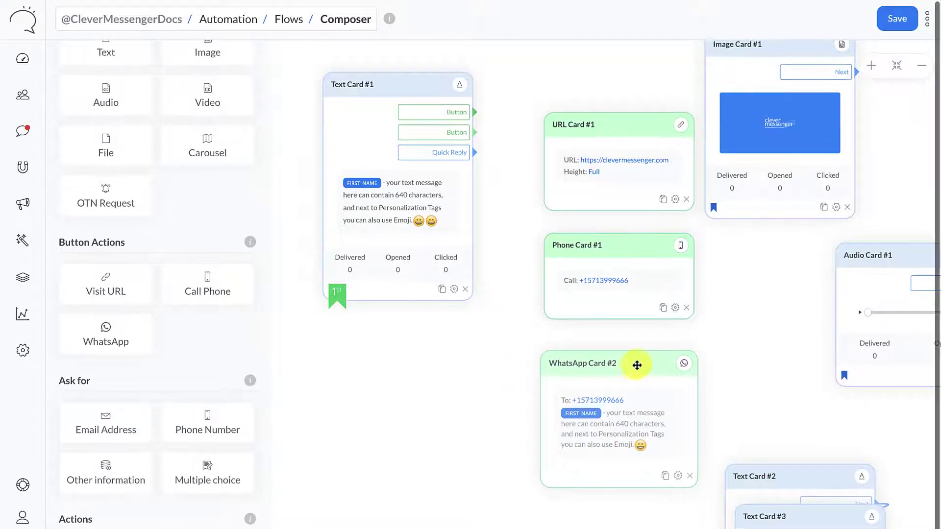
drag(637, 364, 639, 359)
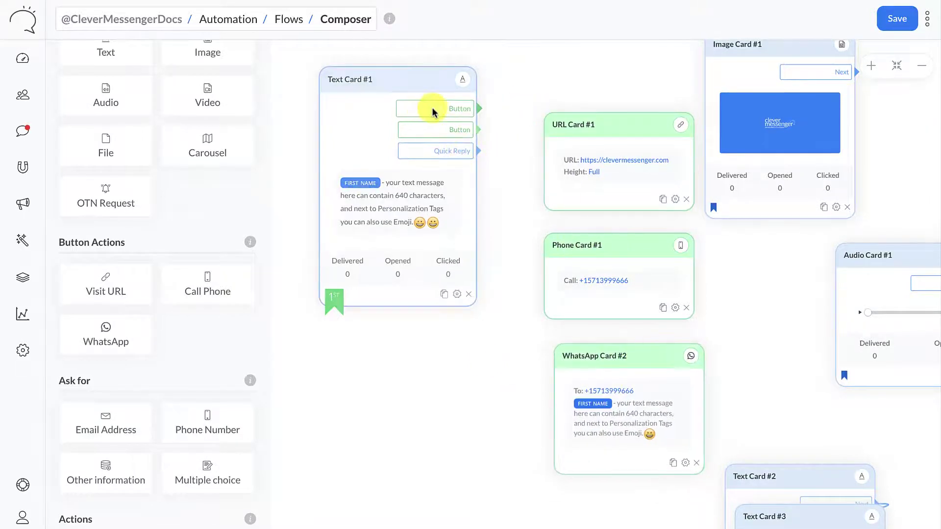
Connect Text Card #1's first button to the URL card and second to the phone card, and try linking its quick reply to the WhatsApp card
drag(430, 110, 549, 116)
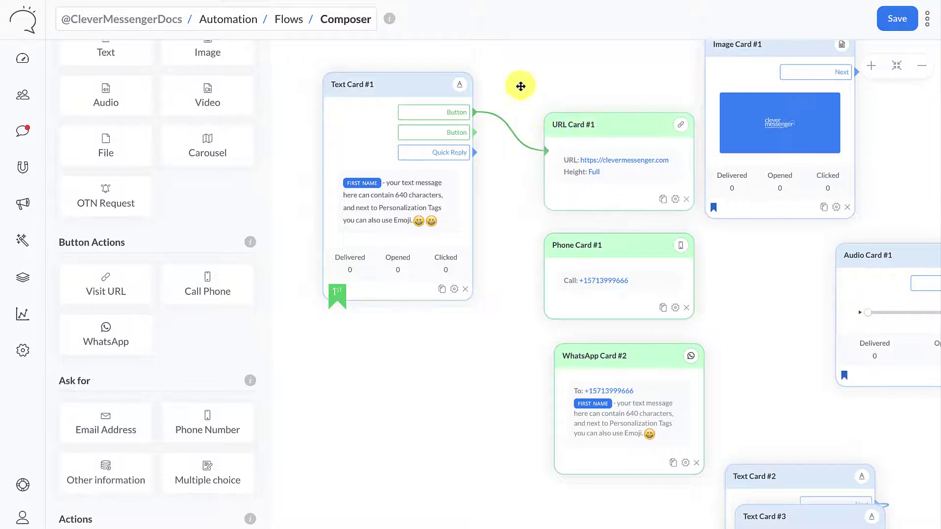
drag(475, 132, 553, 245)
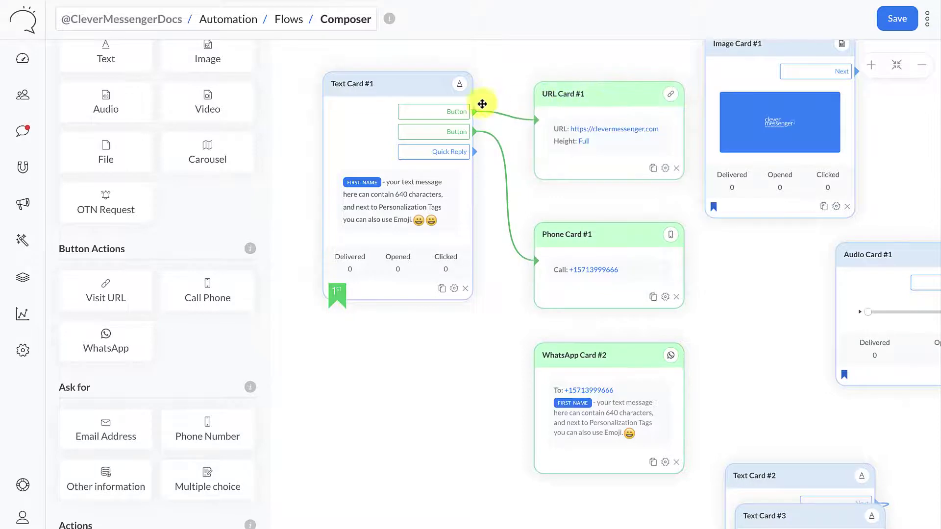
drag(434, 109, 572, 66)
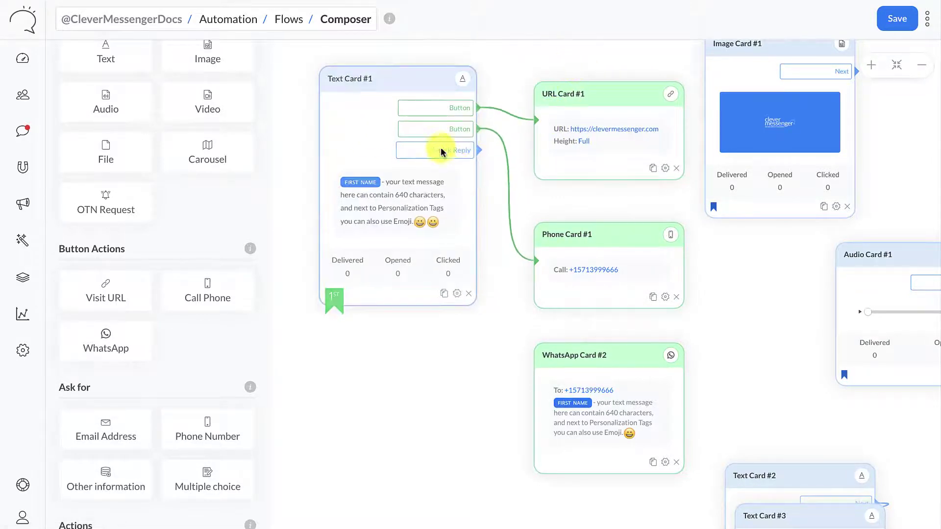
drag(460, 151, 543, 381)
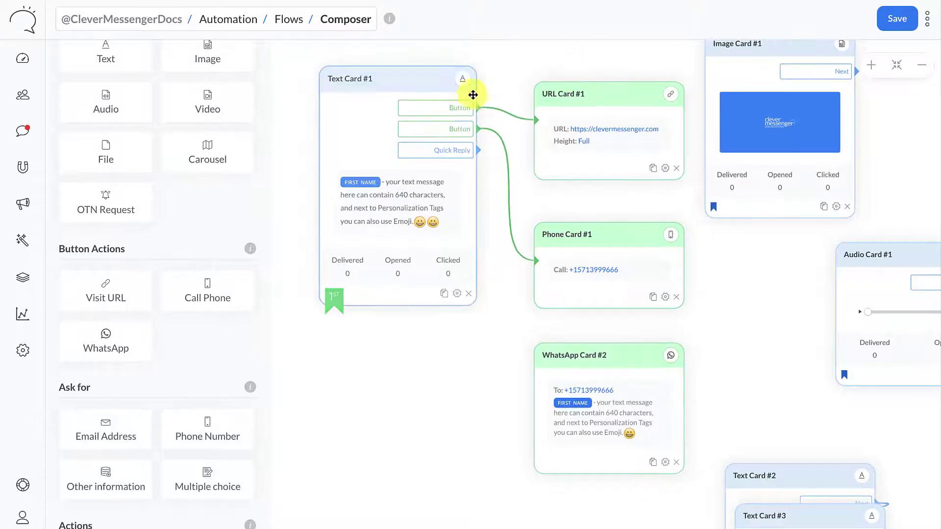
Shift Text Card #1 left and realign the URL, phone and WhatsApp cards in a column beside it
drag(504, 73, 641, 172)
drag(548, 172, 437, 121)
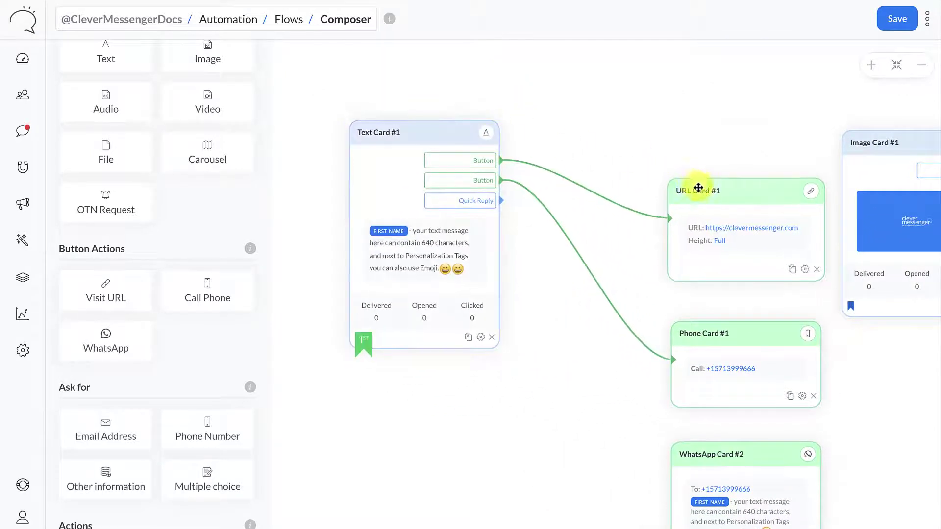
drag(700, 190, 633, 111)
drag(703, 357, 648, 263)
drag(694, 450, 624, 358)
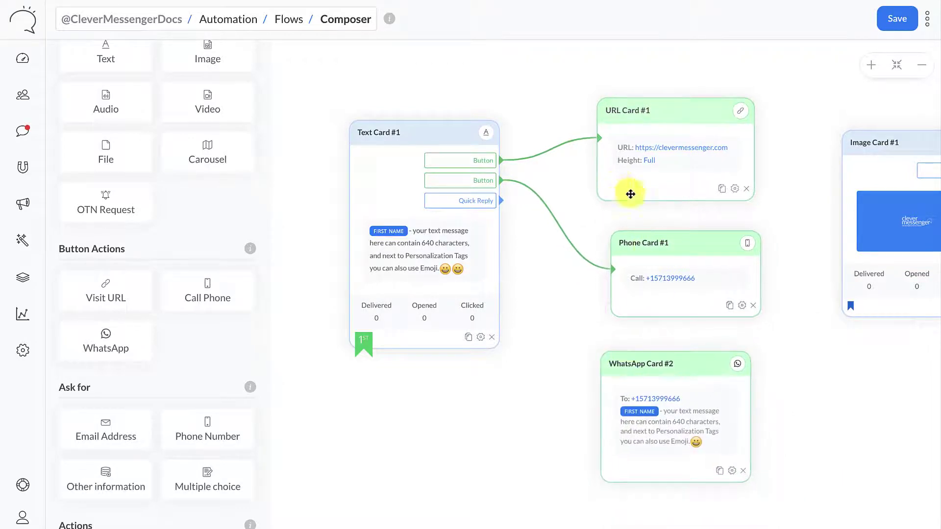
drag(664, 230, 654, 237)
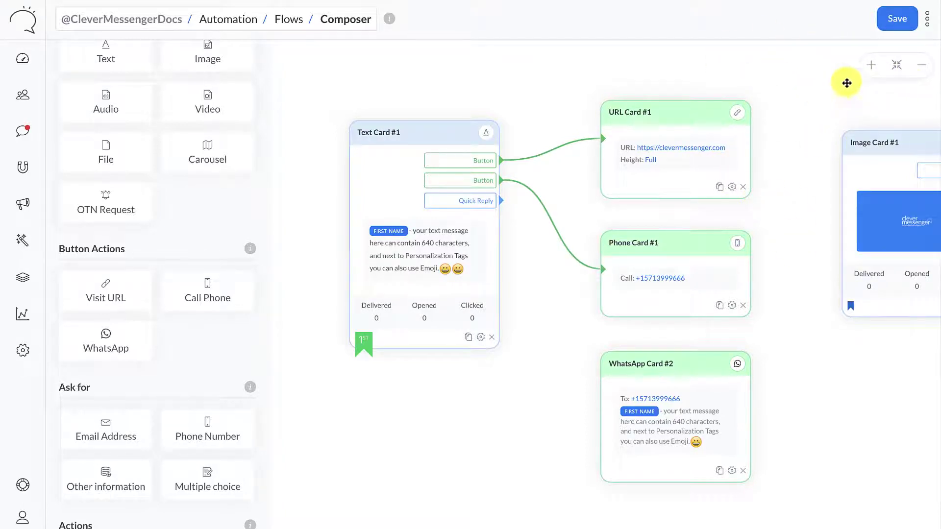
Delete the URL, phone and WhatsApp cards from the flow
click(747, 190)
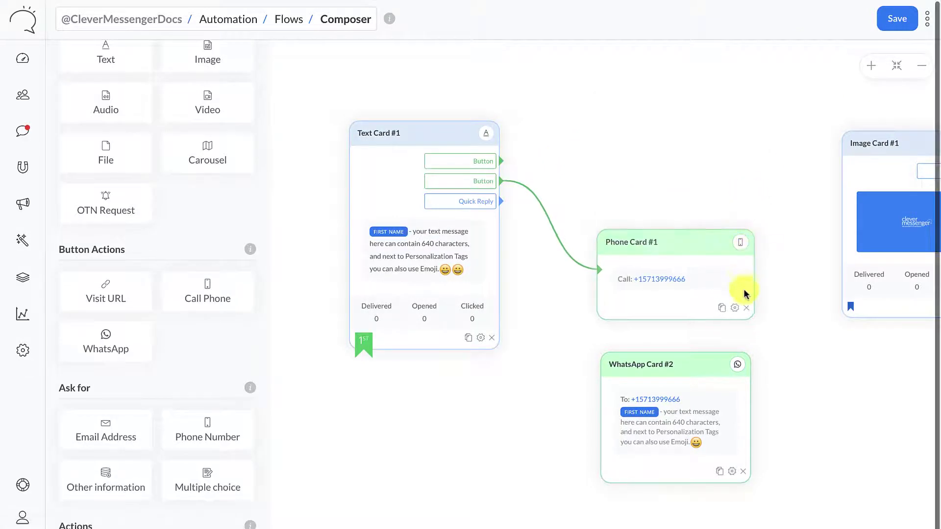
click(742, 305)
click(741, 476)
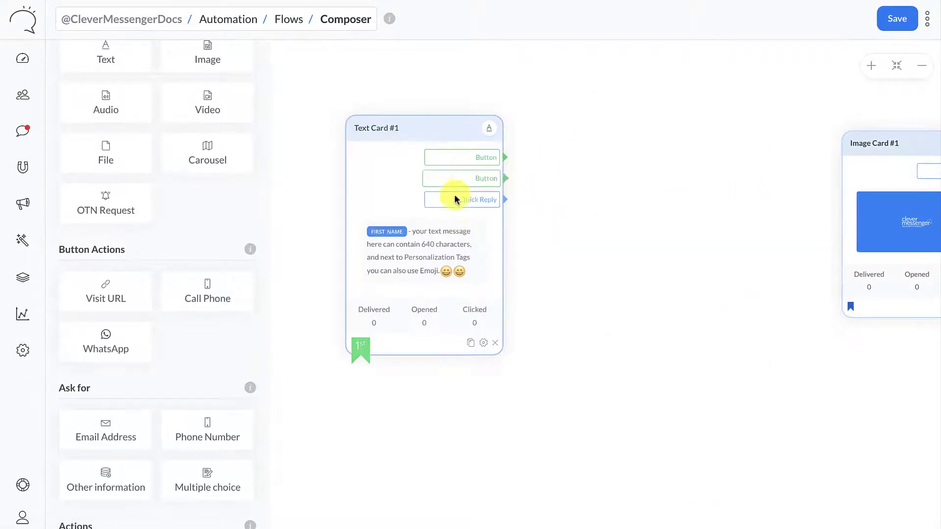
Move Text Card #1 up and left, and add Other information below it and Email Address and Phone Number request cards to the right
scroll(156, 120, down, 4)
scroll(156, 120, down, 3)
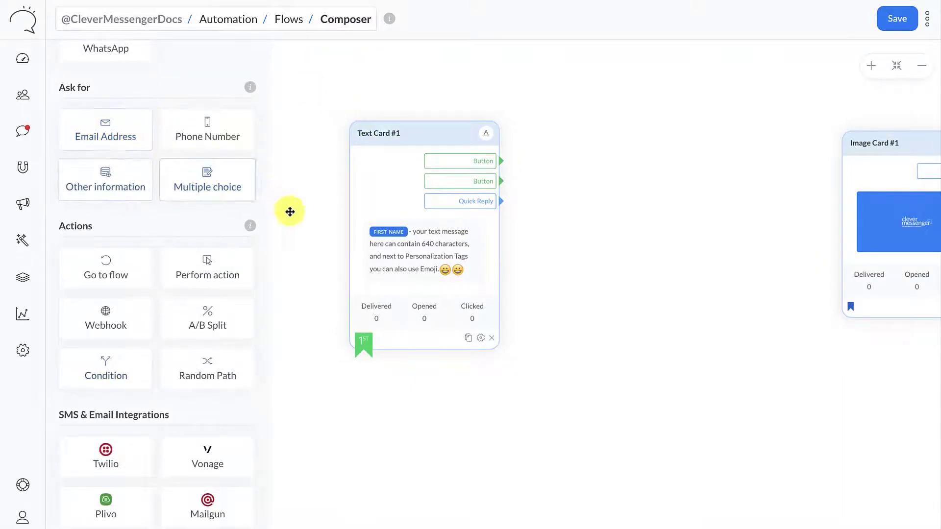
drag(112, 185, 590, 289)
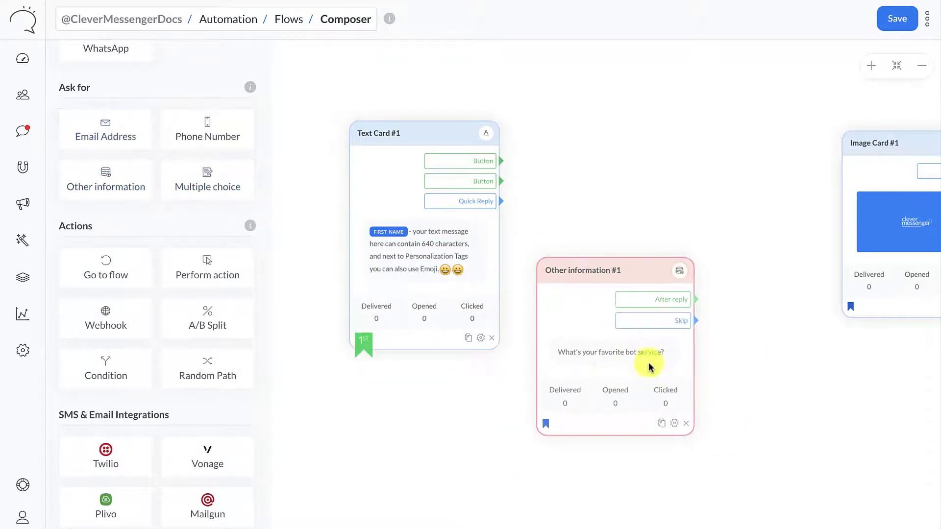
drag(449, 143, 422, 111)
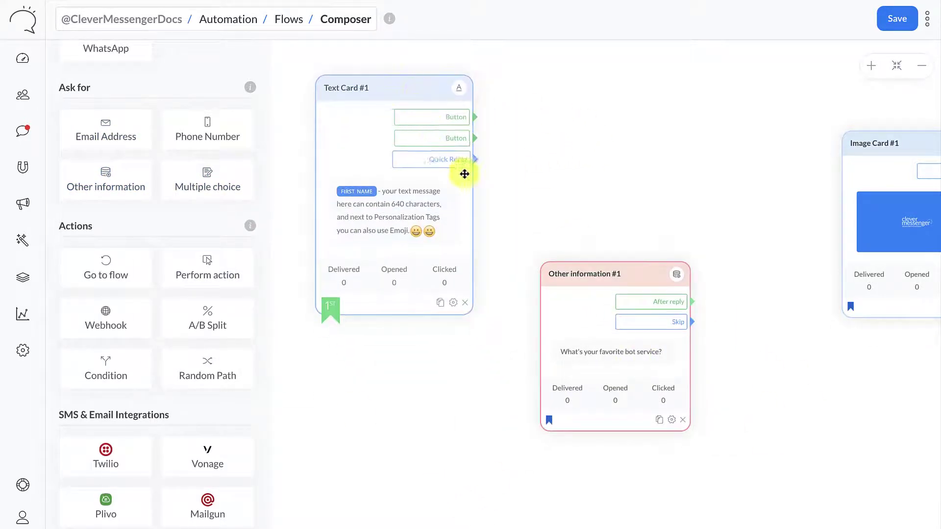
drag(575, 271, 404, 352)
drag(90, 140, 615, 237)
drag(201, 126, 635, 344)
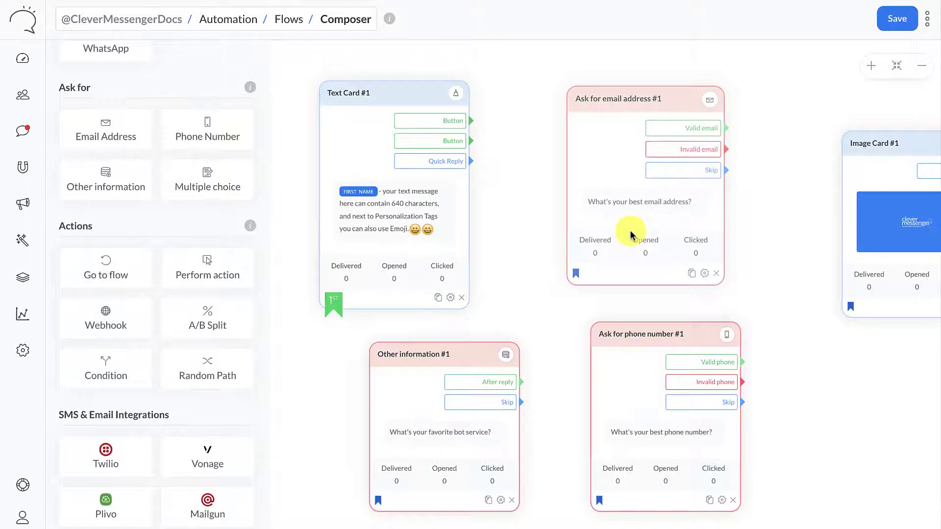
Move the email address card closer to Text Card #1 and add a Perform action card between it and Image Card #1
drag(601, 99, 581, 83)
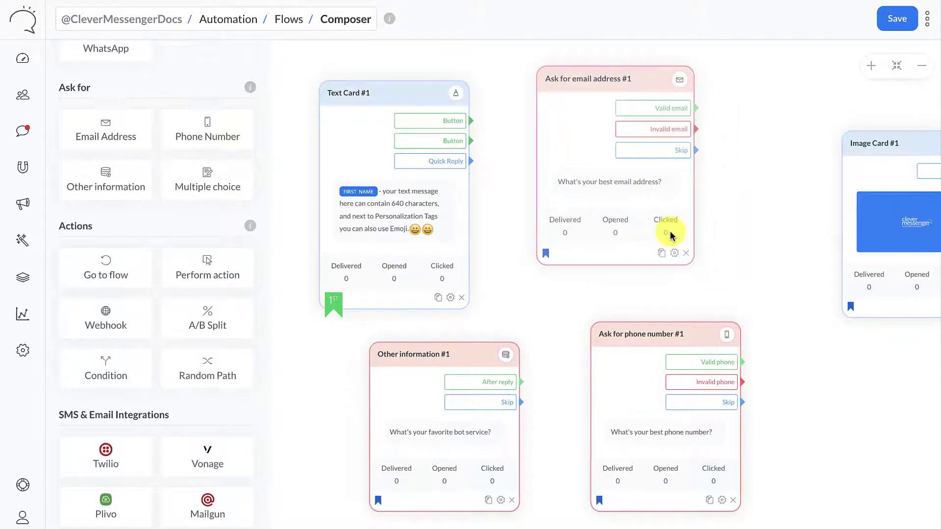
scroll(168, 185, up, 5)
scroll(172, 184, down, 5)
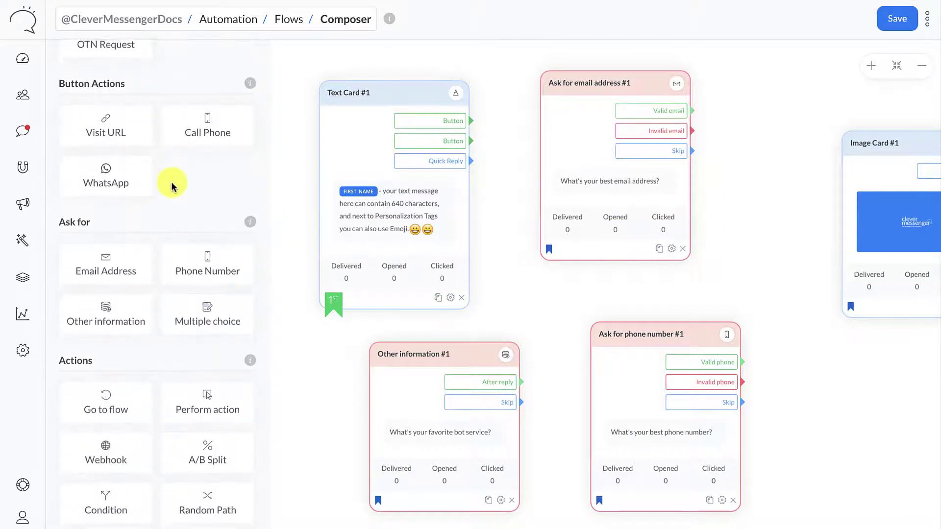
scroll(172, 184, down, 2)
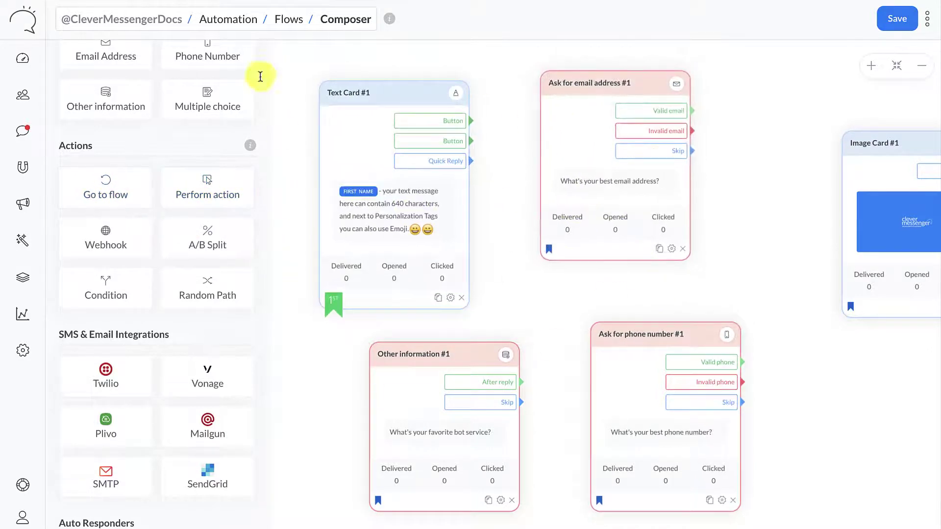
drag(215, 197, 721, 105)
drag(726, 270, 552, 393)
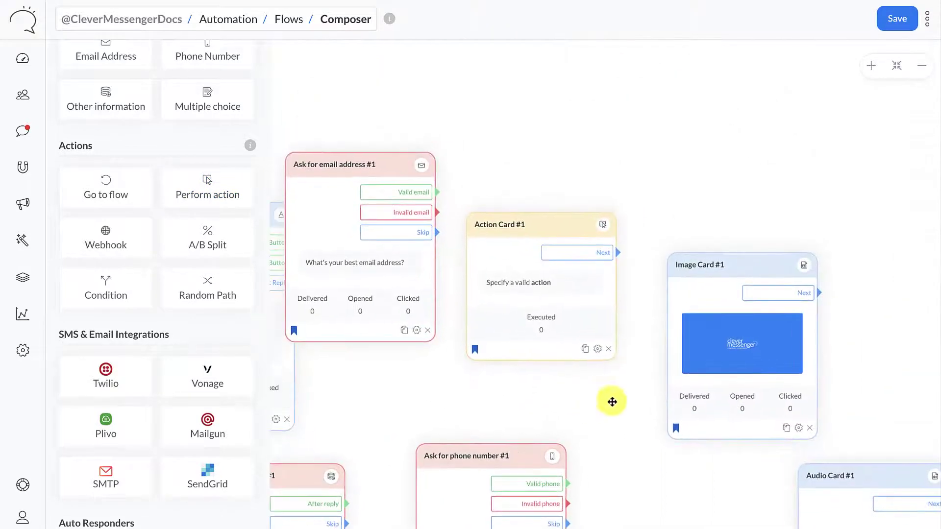
Examine the action types available in Action Card #1's settings, leaving the card without an action
click(602, 353)
click(340, 187)
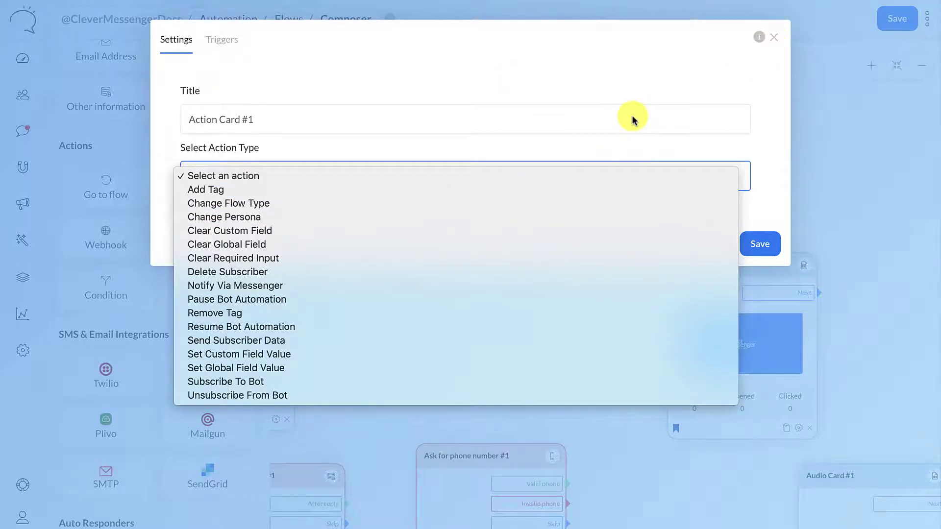
click(774, 38)
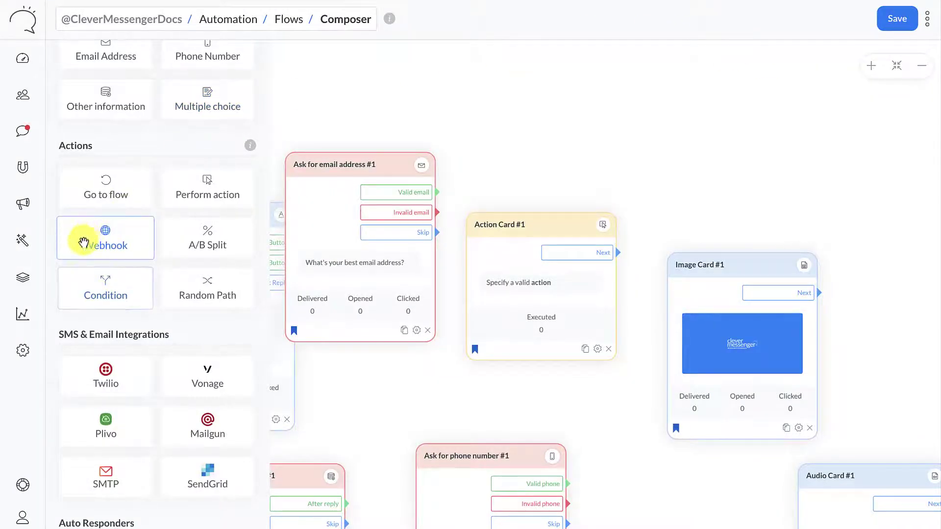
Add a Random Path card, an A/B Split card beside it and a Condition card below them
scroll(121, 248, down, 3)
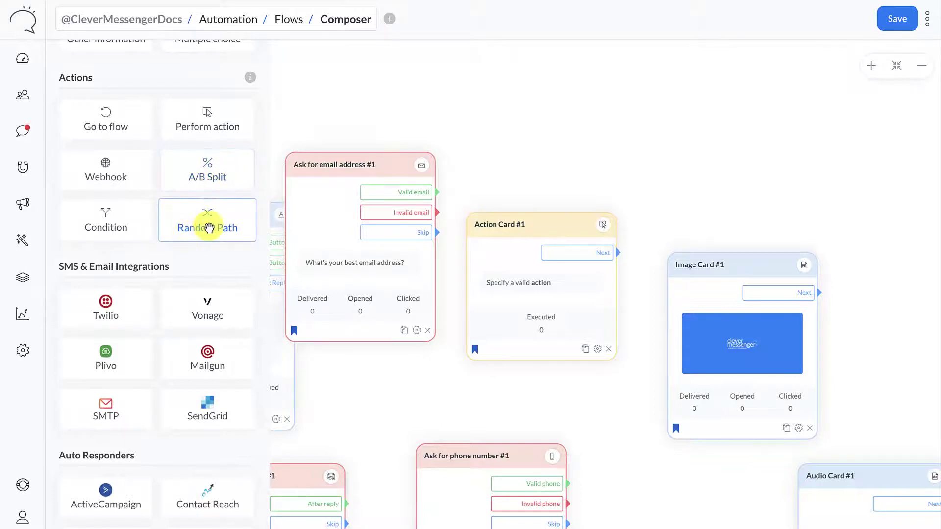
drag(200, 231, 514, 135)
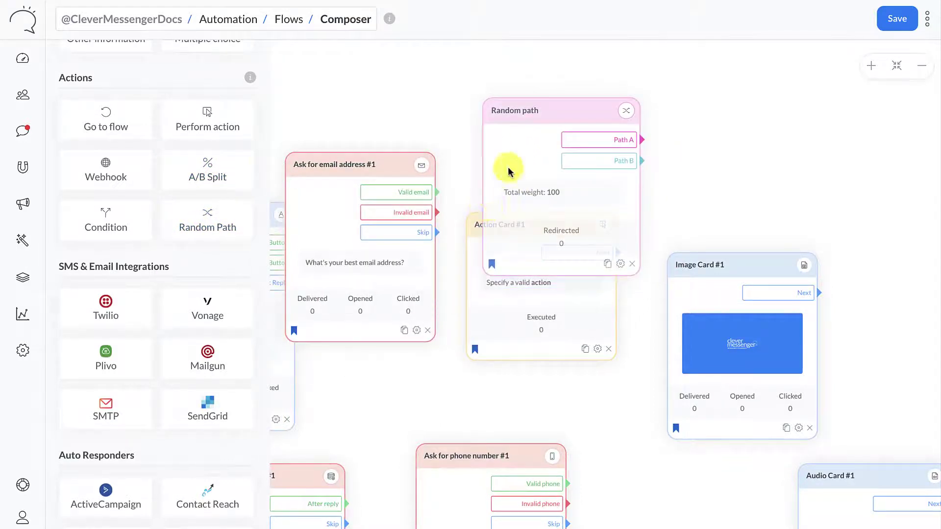
drag(207, 169, 762, 125)
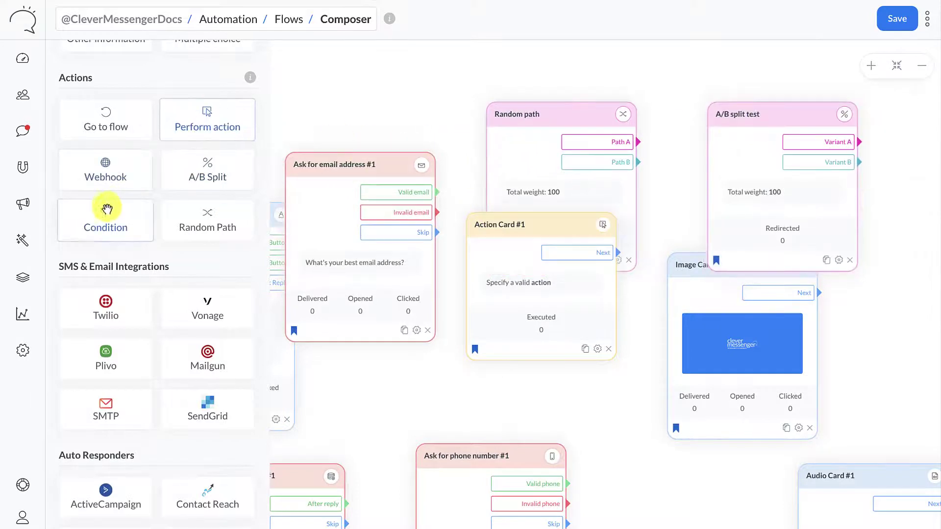
drag(105, 206, 609, 319)
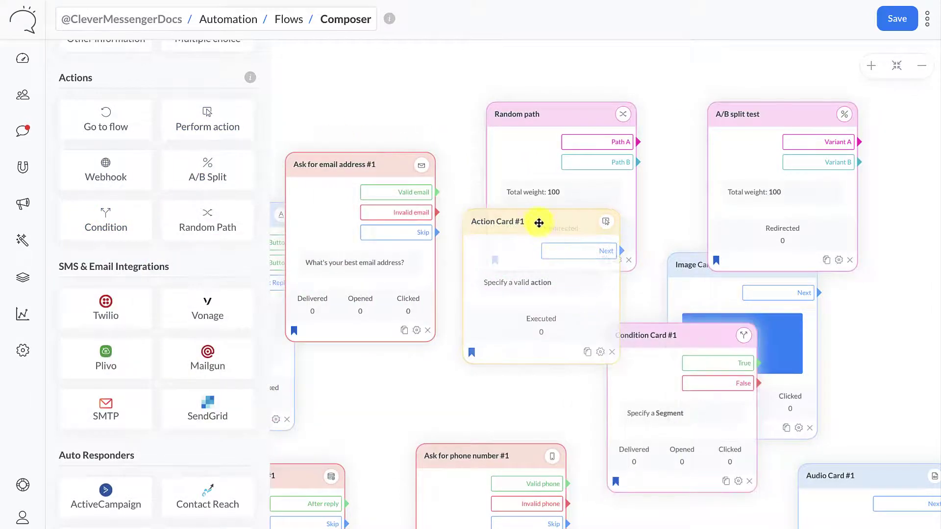
Move Action Card #1 above the email address card and Condition Card #1 left, below the Random path card
drag(538, 218, 386, 53)
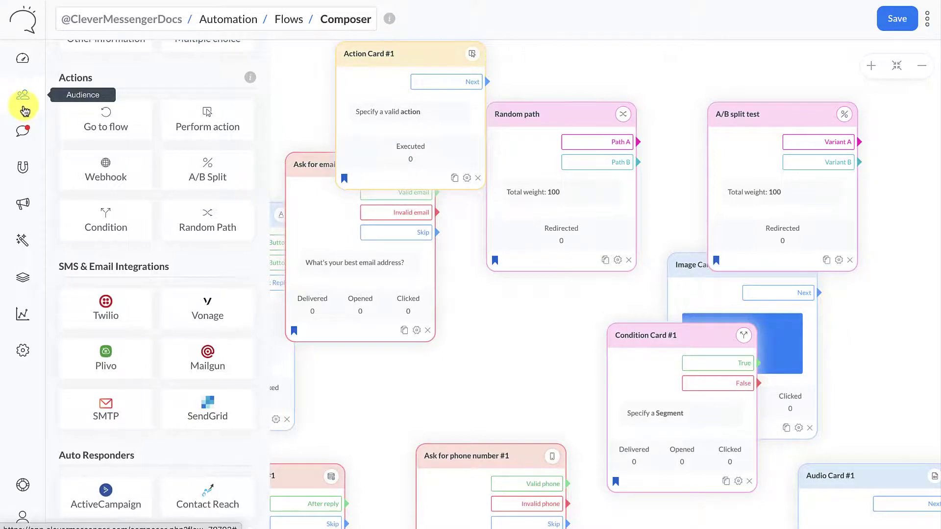
drag(690, 338, 563, 279)
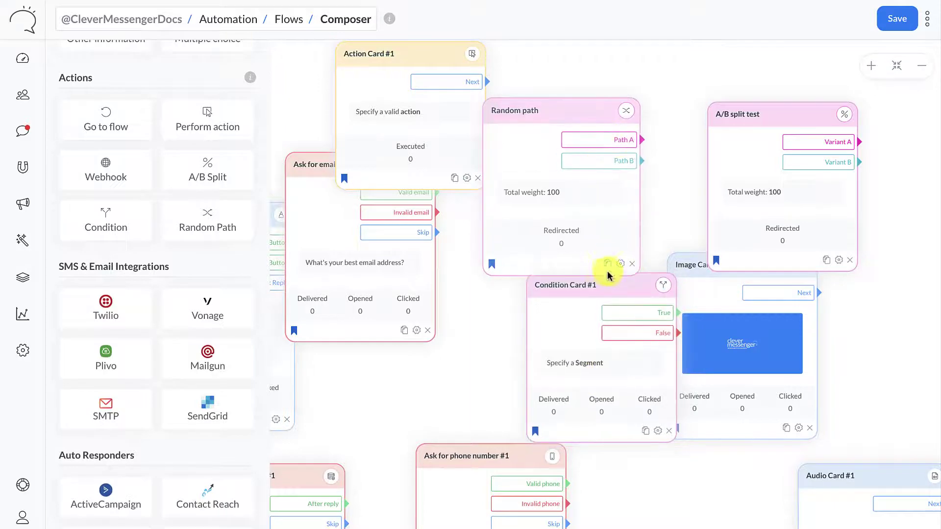
drag(607, 277, 506, 288)
Connect Condition Card #1's True output to the A/B split test and its False output to Image Card #1, both sent immediately
drag(520, 321, 772, 120)
click(620, 202)
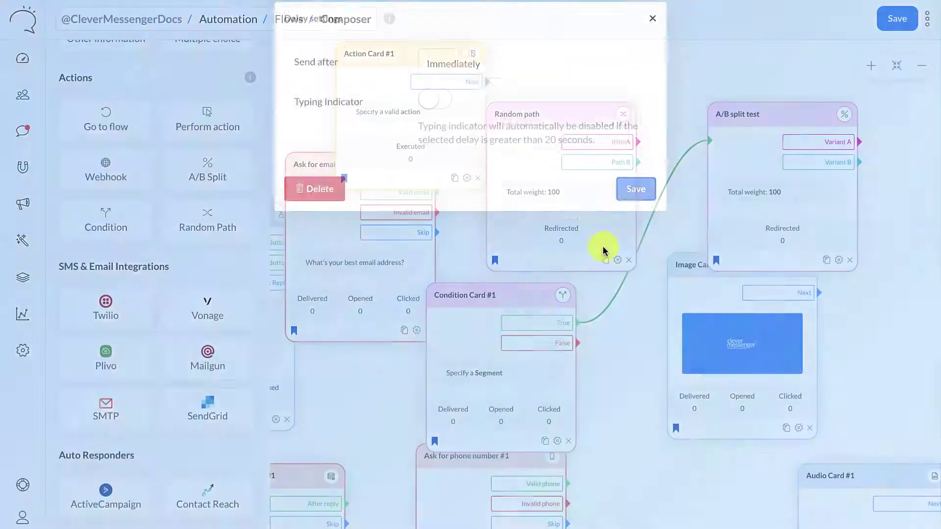
drag(583, 342, 686, 294)
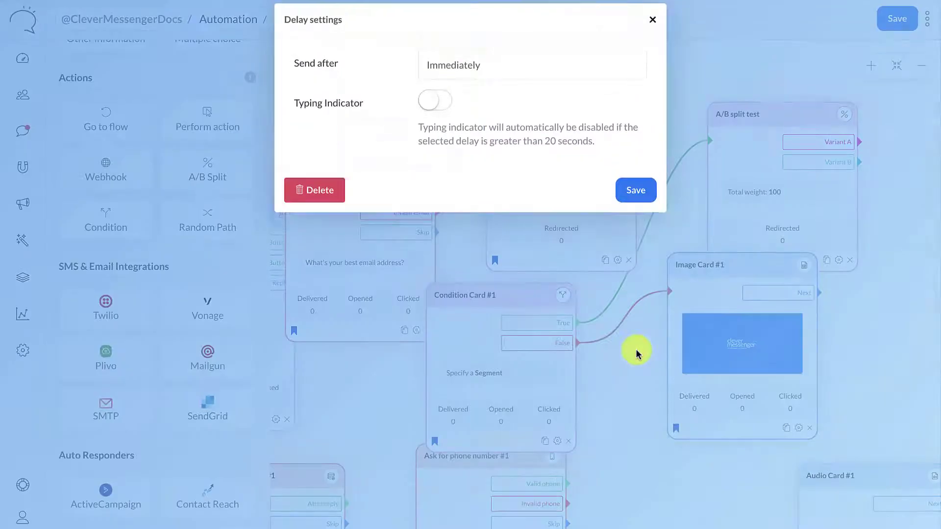
click(647, 211)
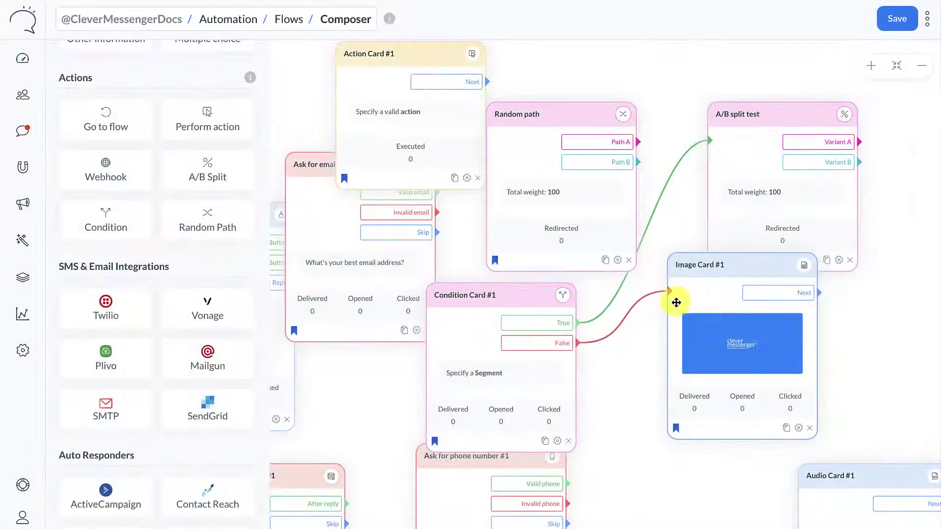
Place Text Card #2 beside the phone number card and Text Card #3 below Audio Card #1, and shift Text Card #1 left
click(924, 74)
drag(605, 234, 584, 25)
drag(607, 406, 587, 350)
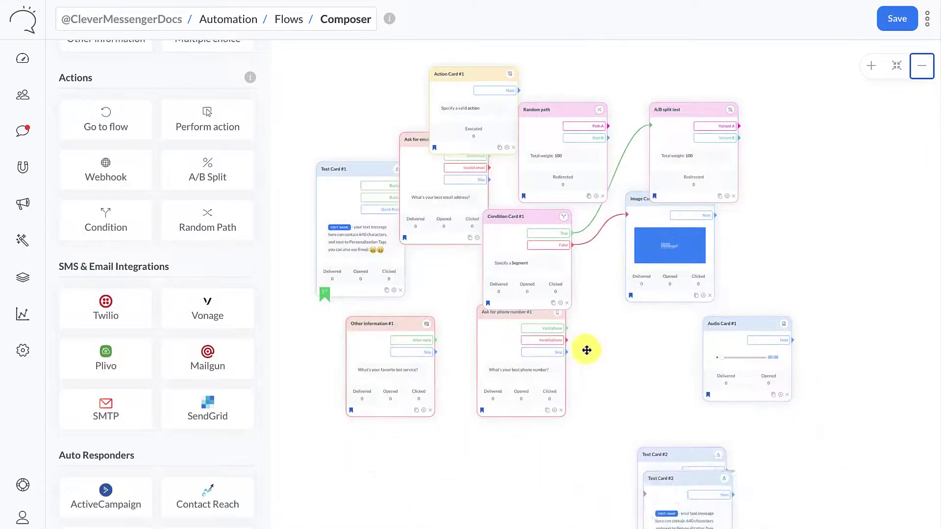
drag(660, 455, 603, 353)
drag(693, 494, 759, 452)
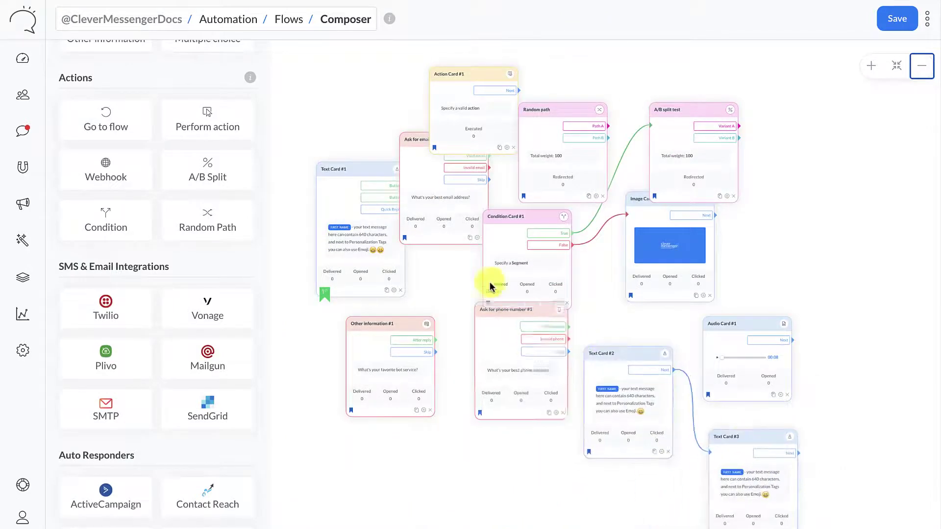
drag(441, 278, 514, 346)
drag(414, 237, 361, 195)
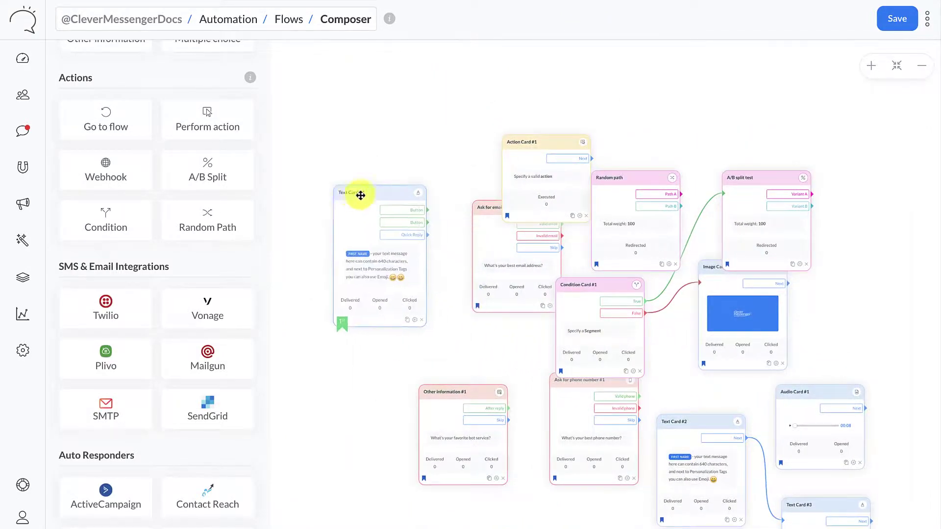
drag(418, 138, 361, 62)
Examine the available SMS and email, autoresponder, webinar and other integration cards
scroll(183, 172, down, 2)
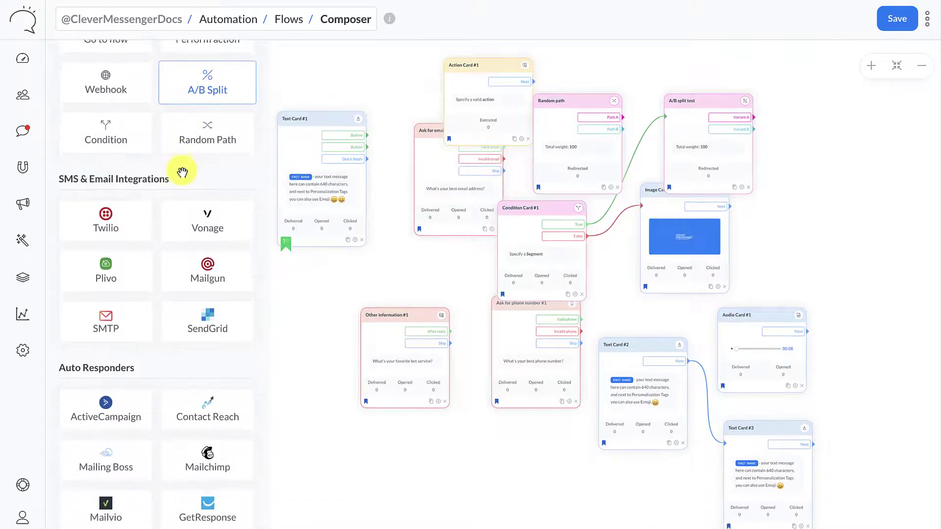
scroll(182, 172, down, 8)
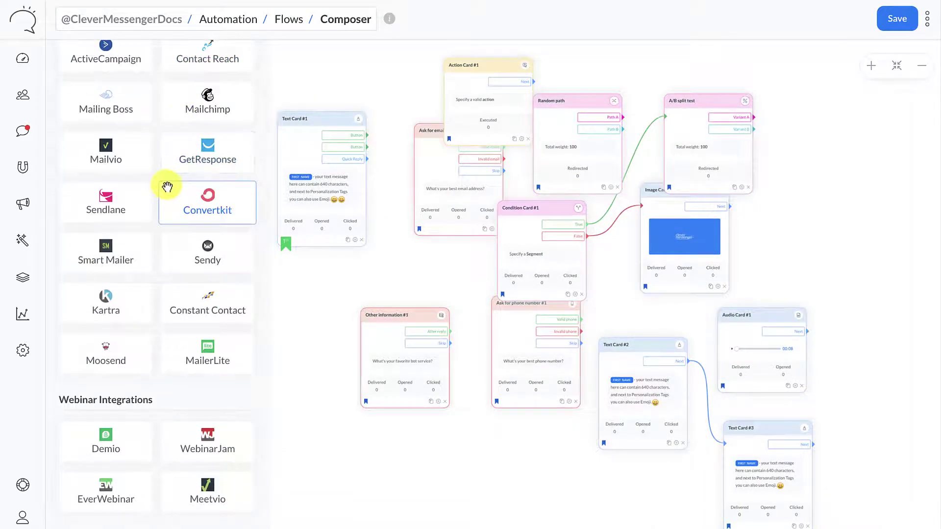
scroll(167, 187, up, 2)
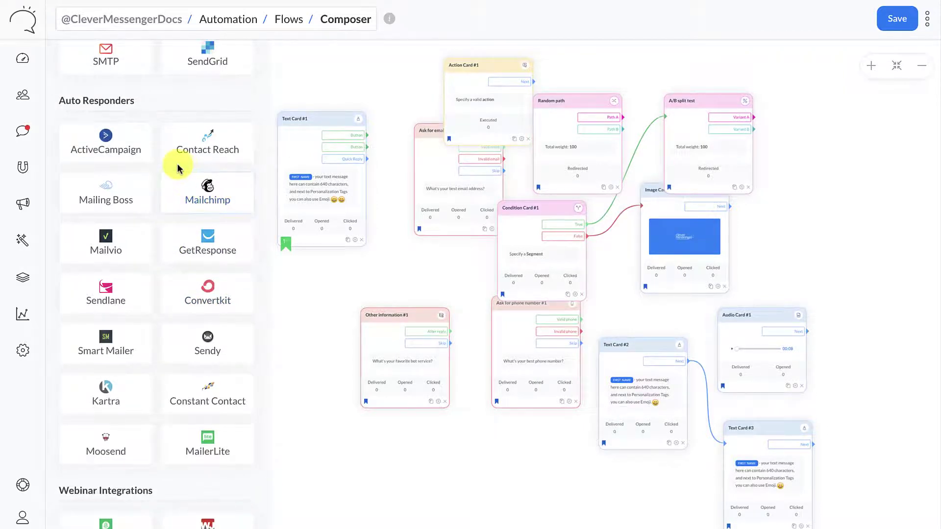
scroll(177, 168, up, 6)
scroll(143, 137, down, 4)
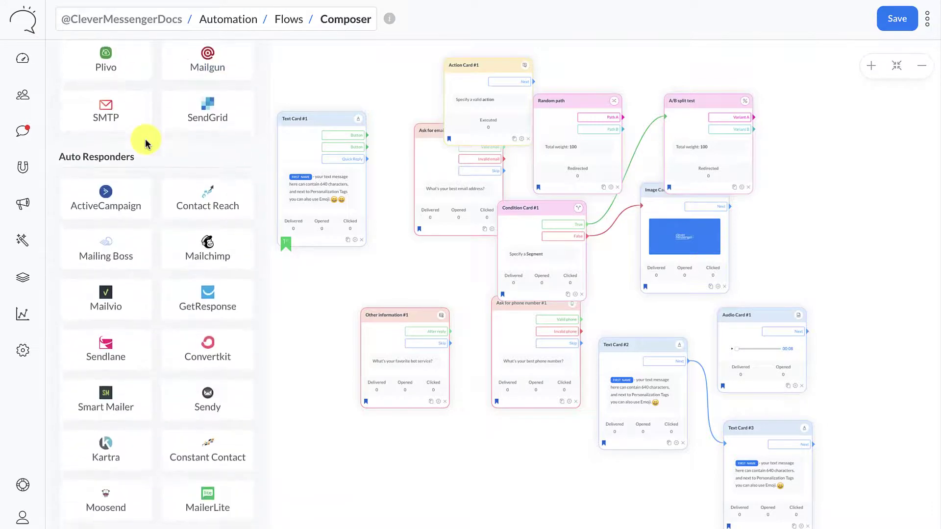
scroll(146, 139, down, 5)
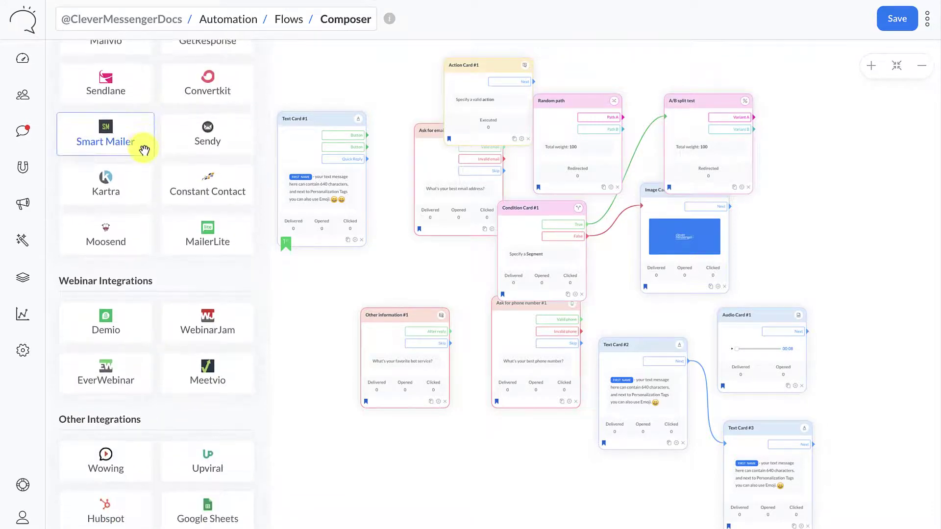
scroll(141, 175, up, 3)
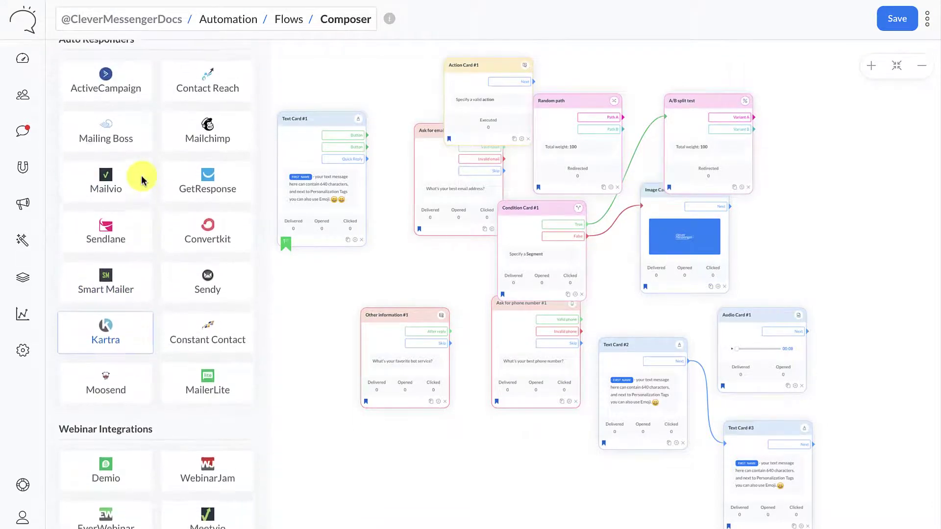
scroll(141, 179, up, 15)
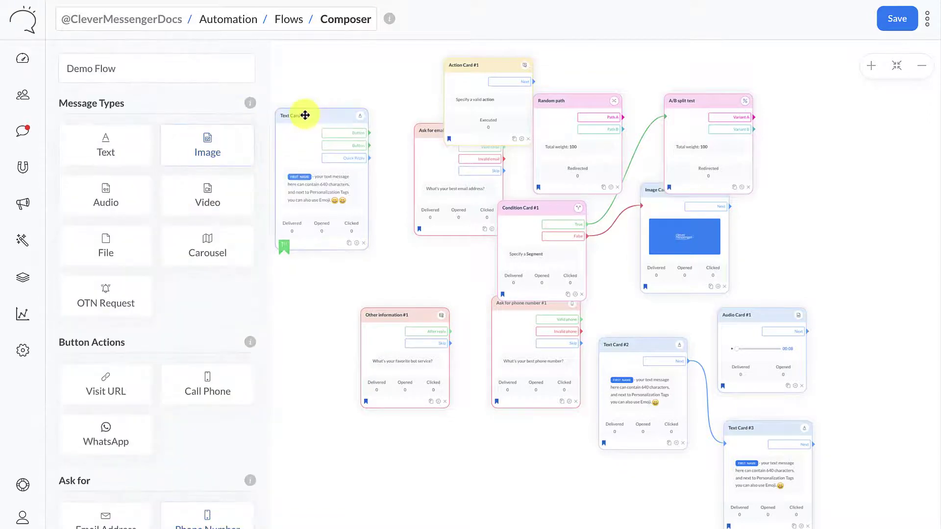
Move Text Card #1 right, next to the email address card
drag(304, 115, 353, 115)
drag(384, 80, 412, 92)
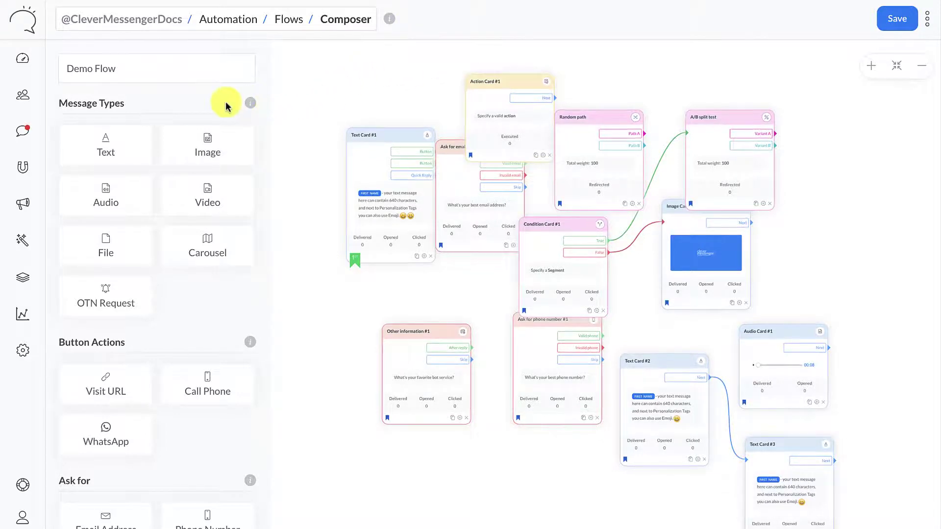
Open the dashboard, take its guided tour as far as the total subscribers item, and close the tour
click(14, 58)
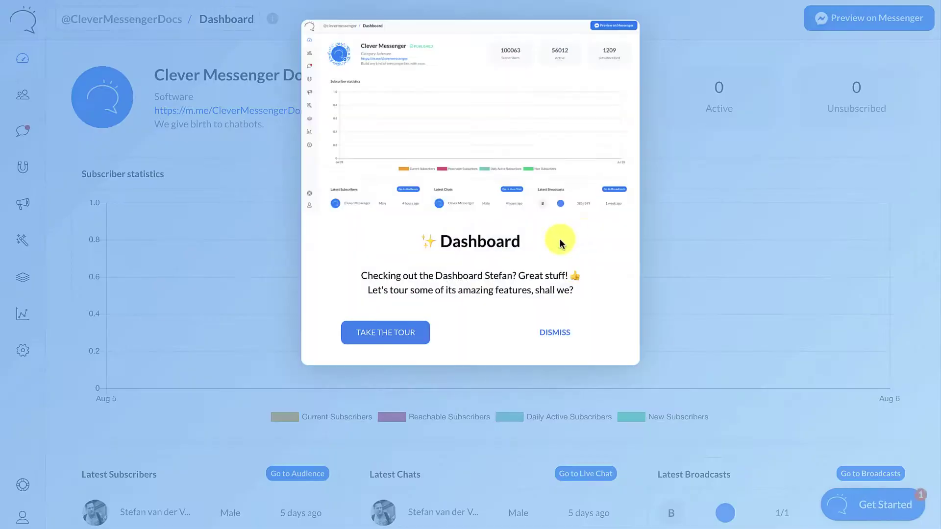
click(384, 327)
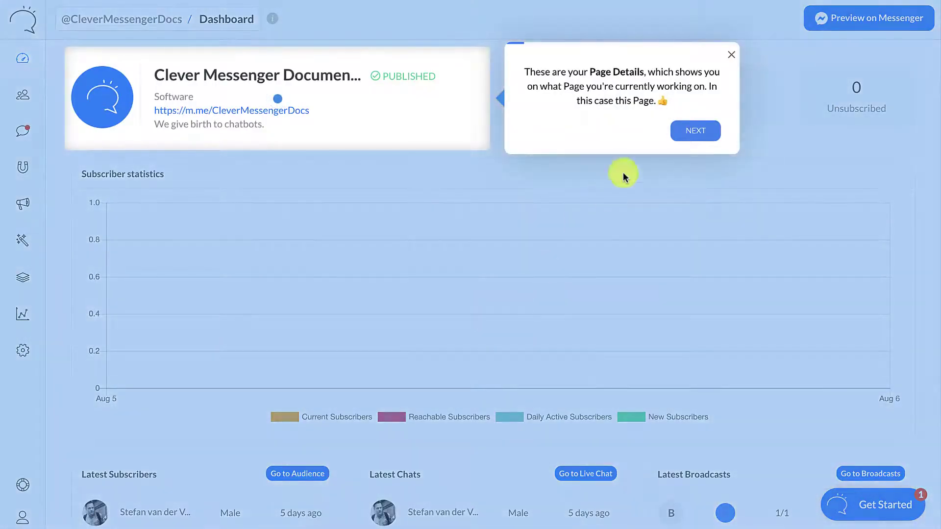
click(694, 132)
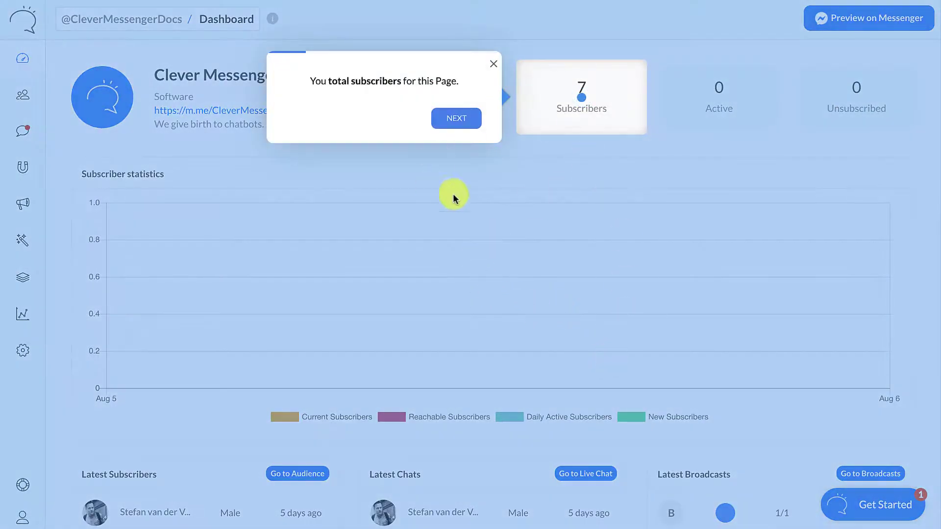
click(493, 66)
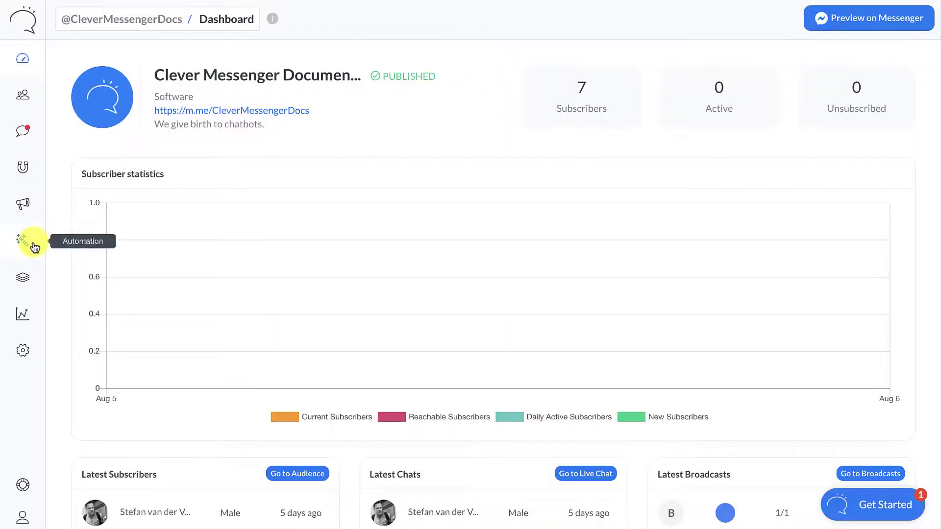
Go to the automation flows list and open Demo Flow for editing
mouse_move(40, 239)
click(71, 245)
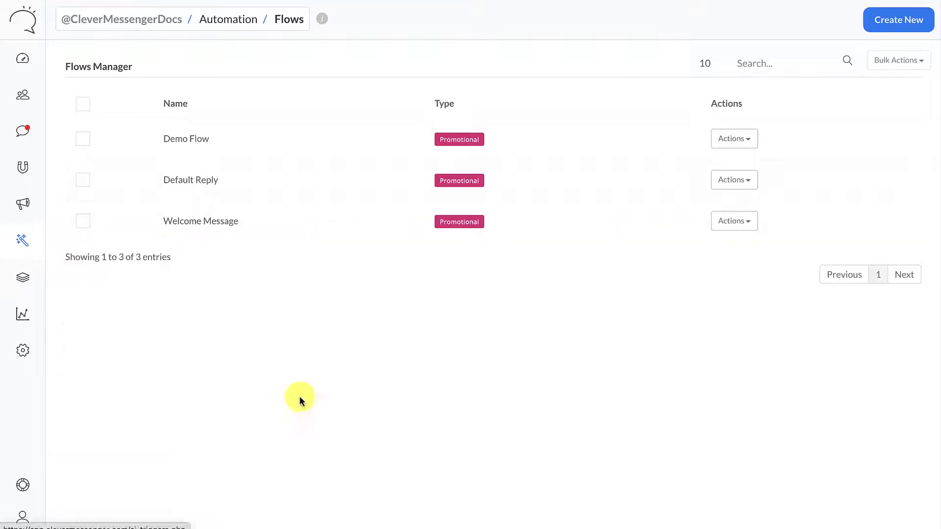
mouse_move(23, 240)
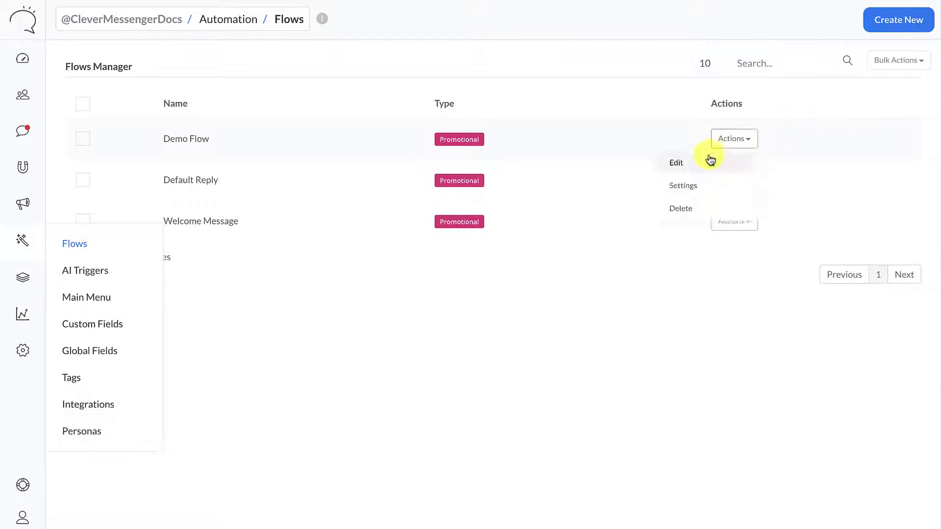
click(686, 163)
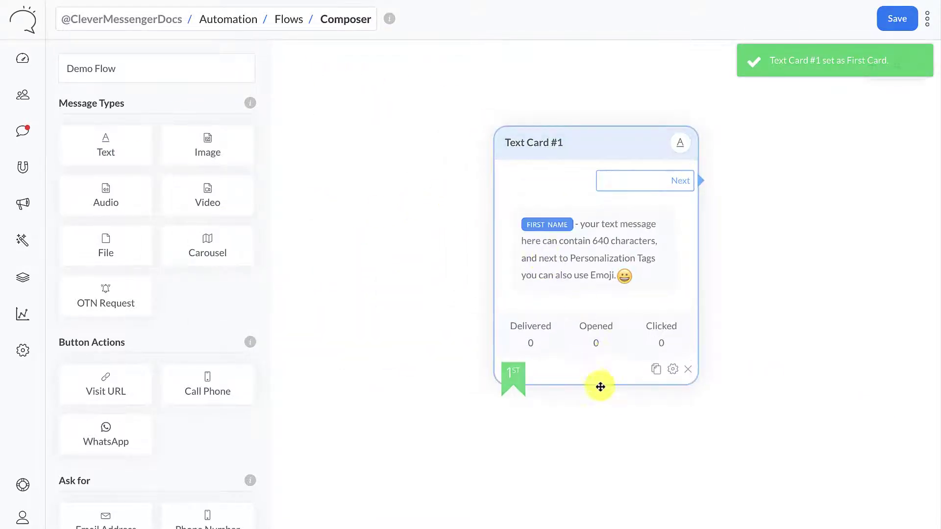
Add Hello, Hi and Hey as positive trigger keywords for Text Card #1
click(668, 365)
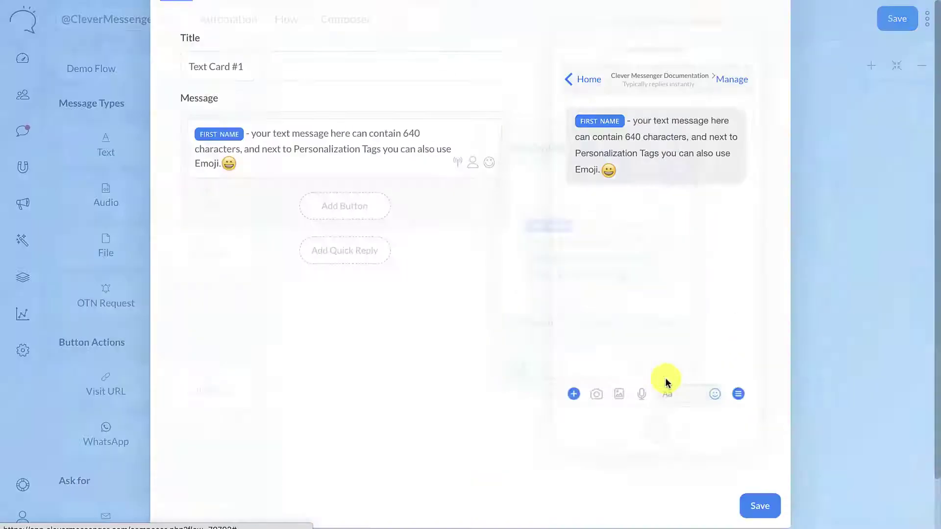
click(209, 44)
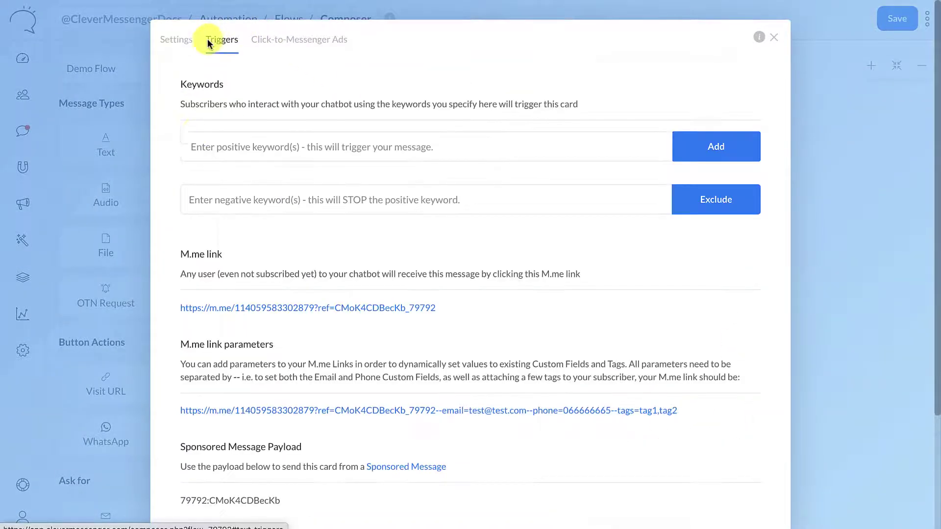
click(219, 151)
text(H)
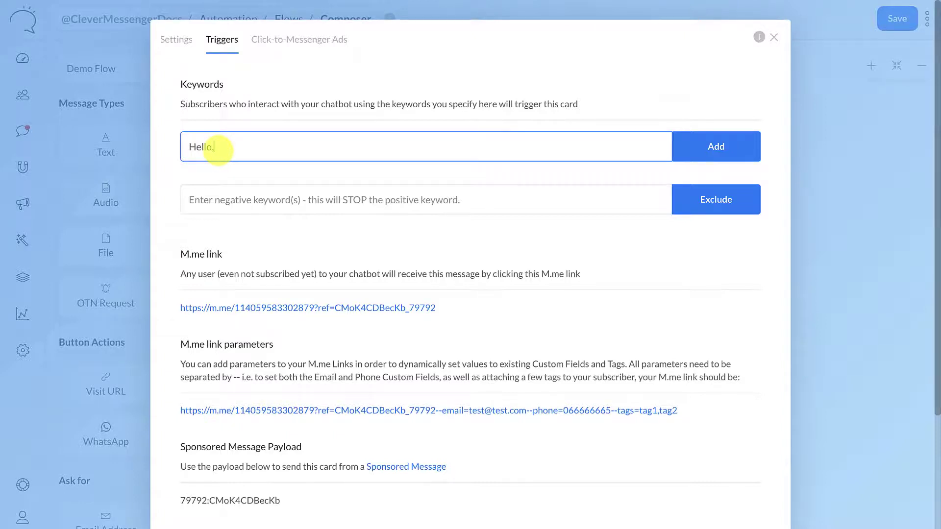
text(ello)
key(Return)
text(Hi)
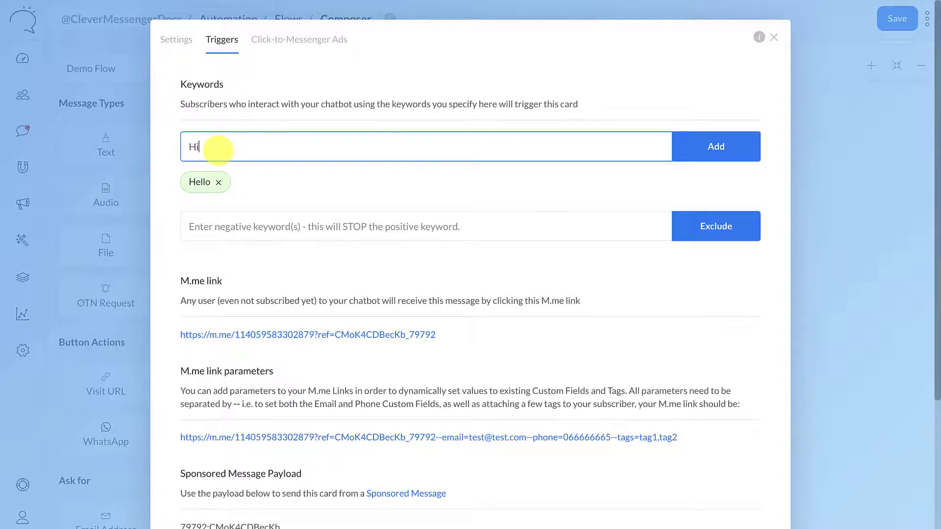
key(Return)
text(Hey)
key(Return)
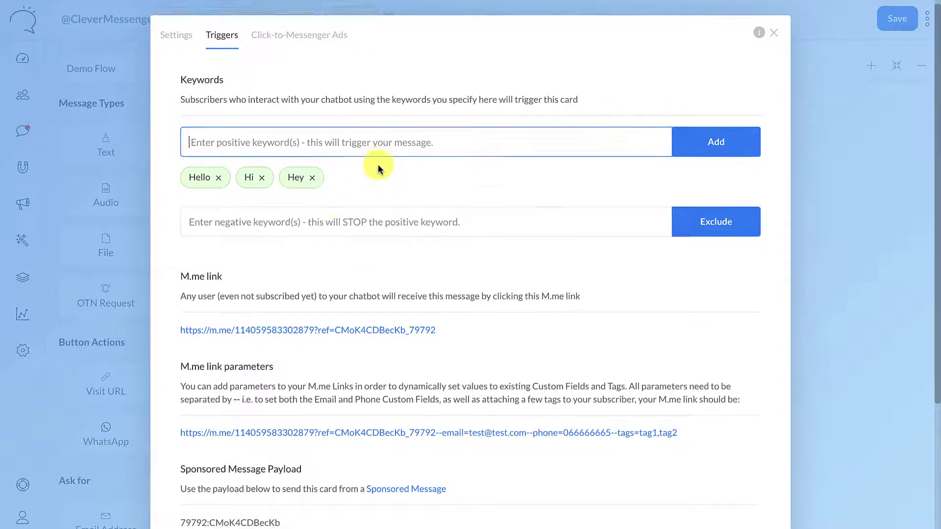
Review the card's triggers, close Text Card #1's settings and save the flow
scroll(380, 164, down, 2)
scroll(380, 153, up, 2)
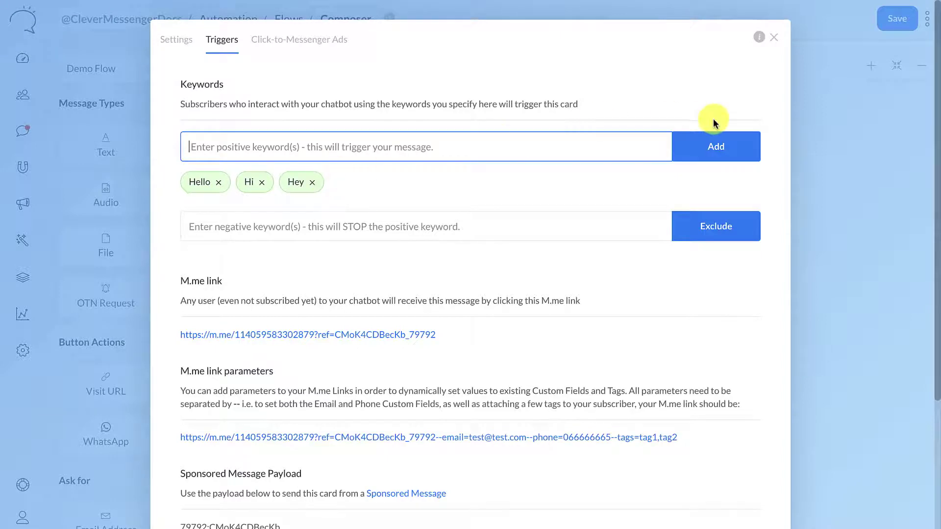
click(166, 42)
click(774, 37)
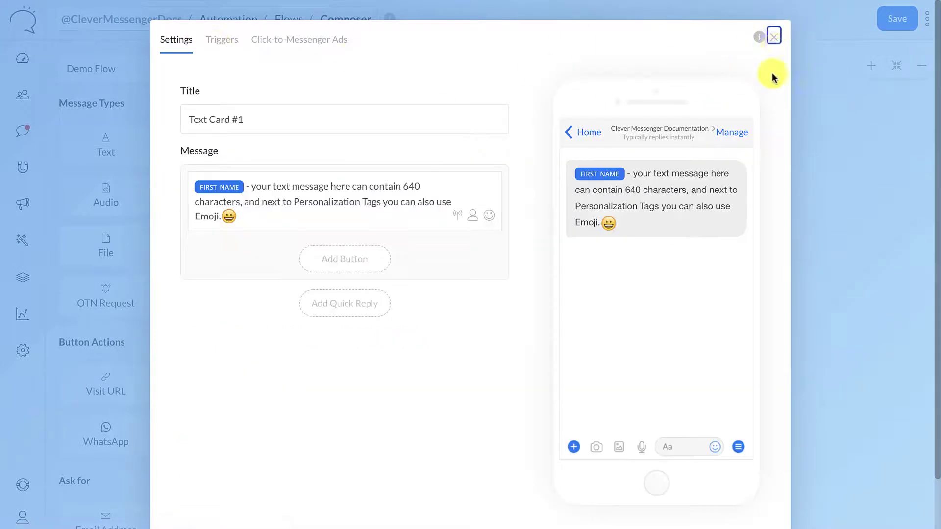
click(896, 18)
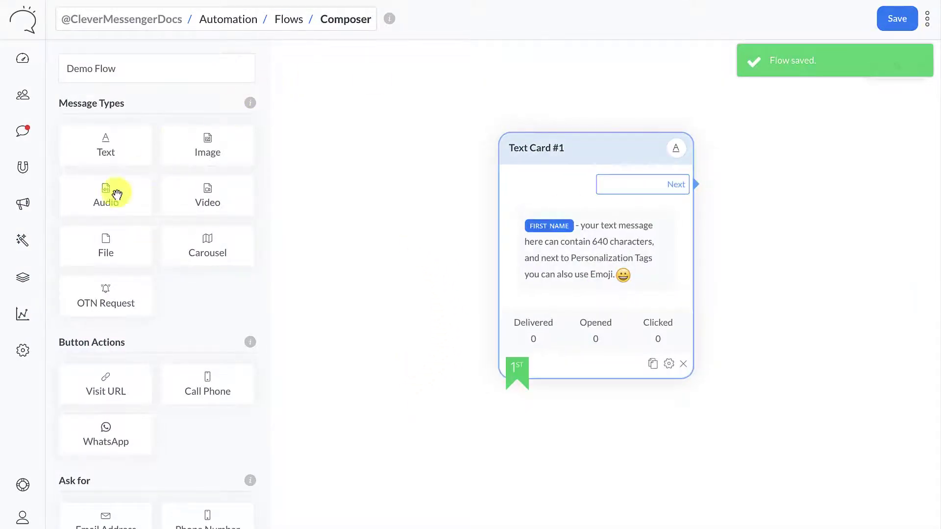
Go to the AI Triggers list and check the keyword rule that sends Text Card #1
click(23, 248)
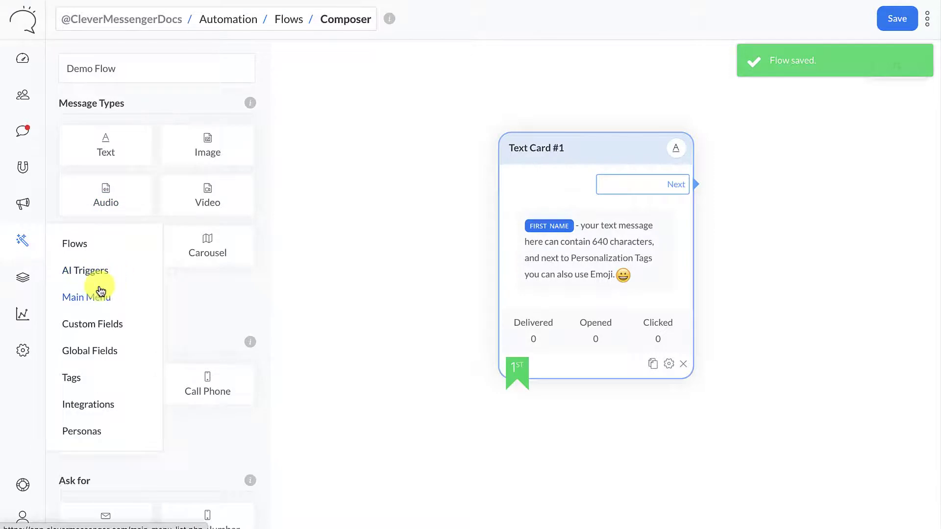
click(91, 273)
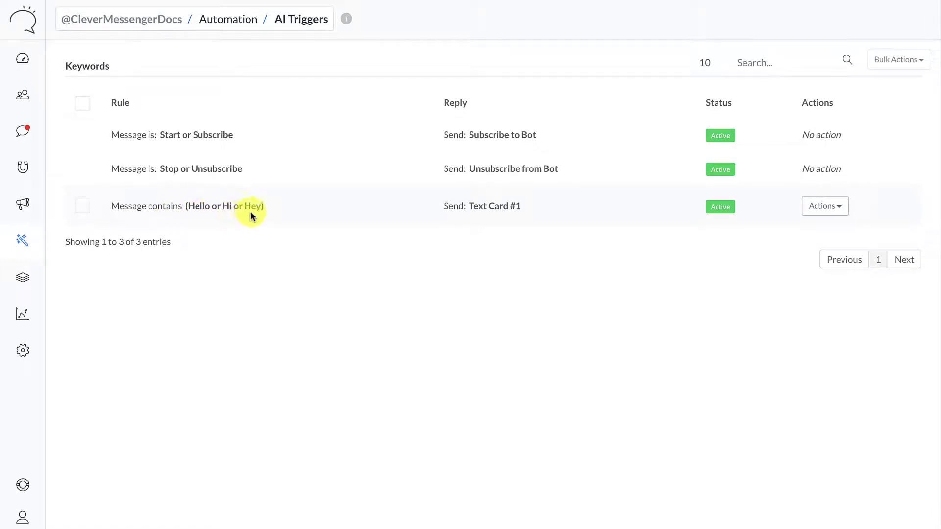
double_click(482, 207)
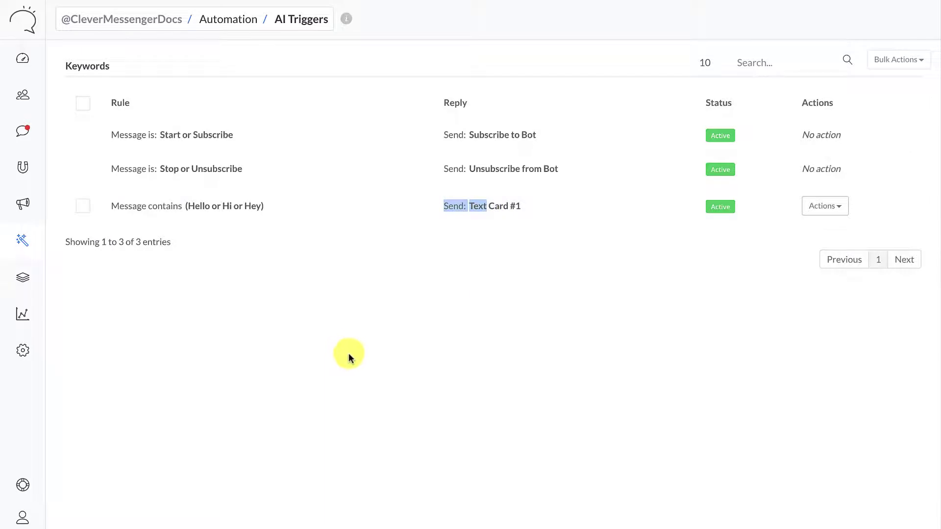
Pause the Hello, Hi or Hey keyword rule, then activate it again
click(841, 206)
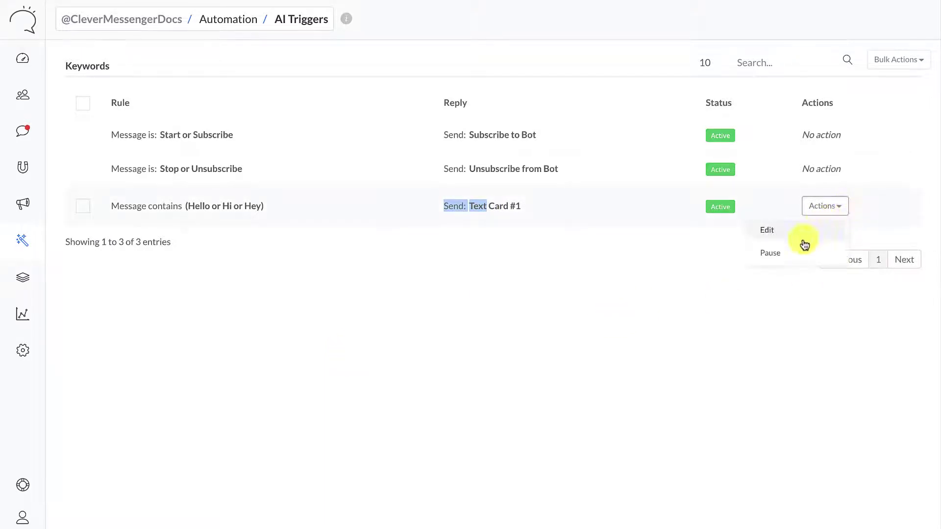
click(792, 259)
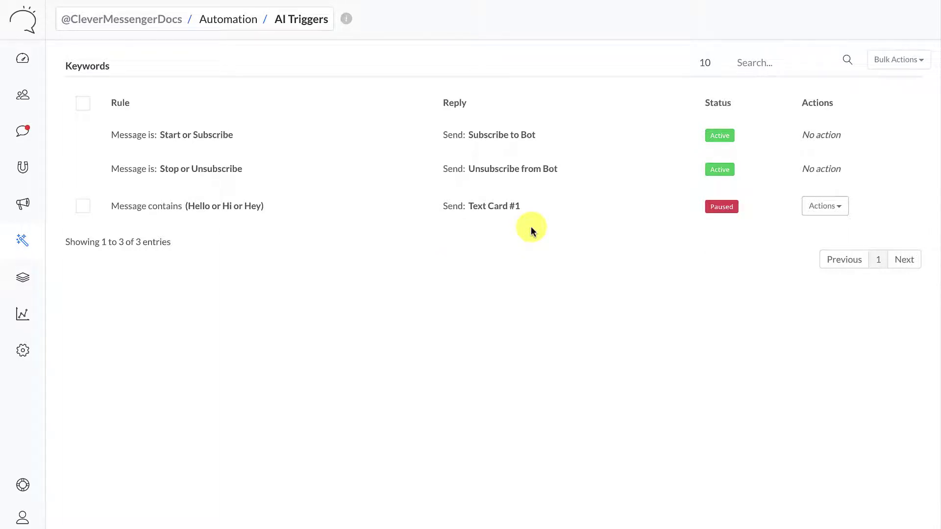
click(834, 208)
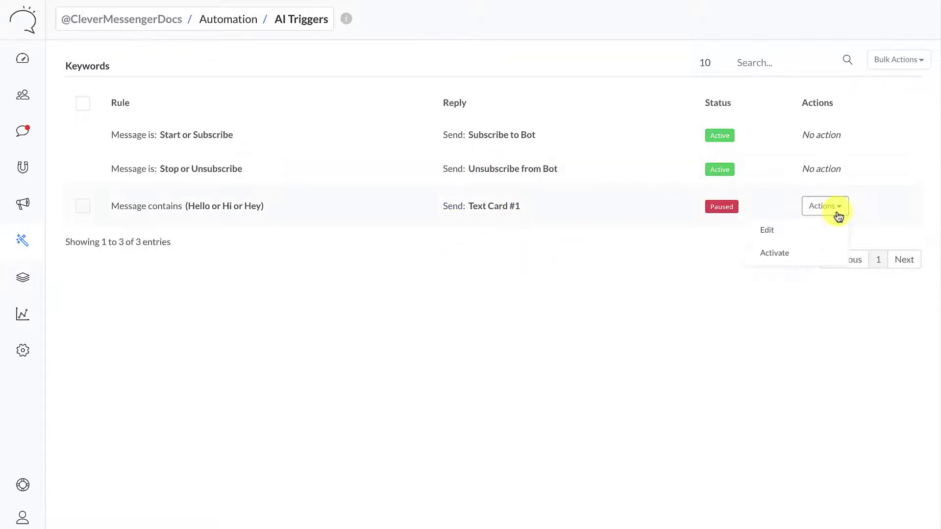
click(783, 252)
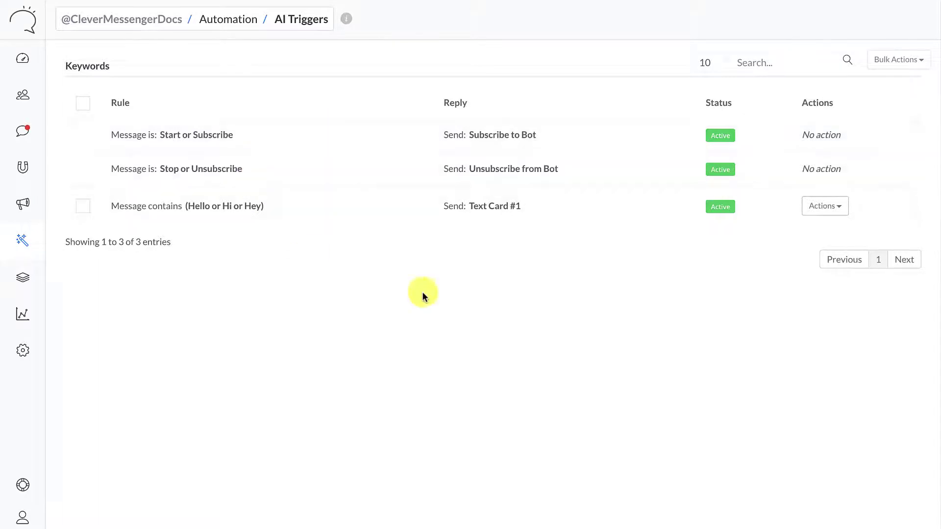
Go to the chatbot's main menu list and open the All Languages menu for editing
mouse_move(27, 250)
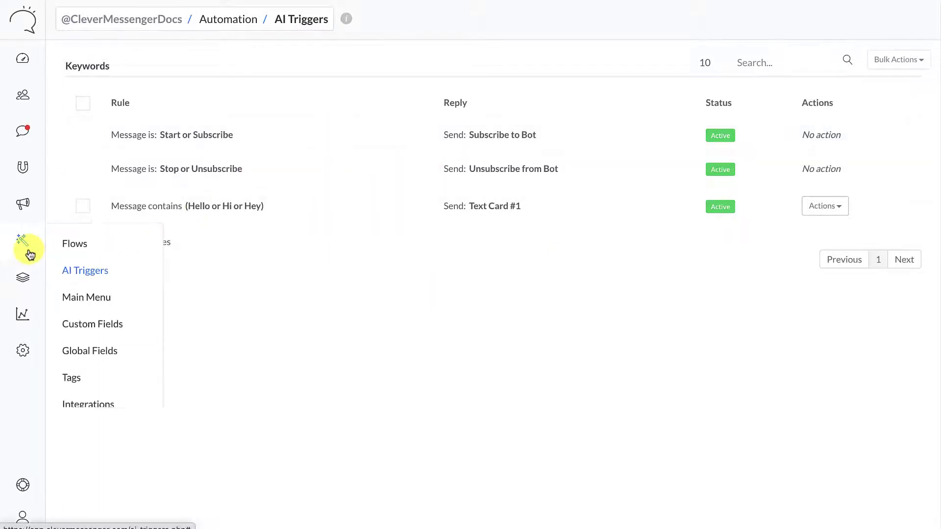
click(94, 299)
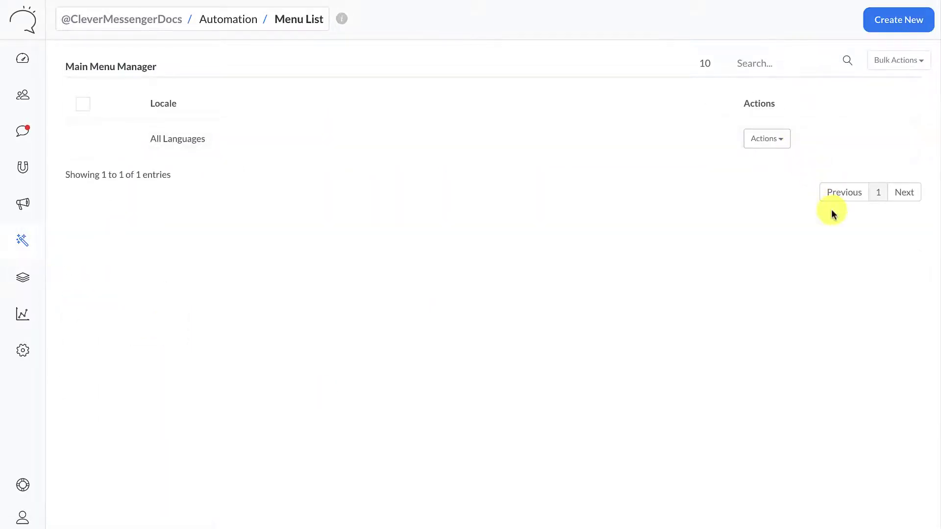
click(781, 143)
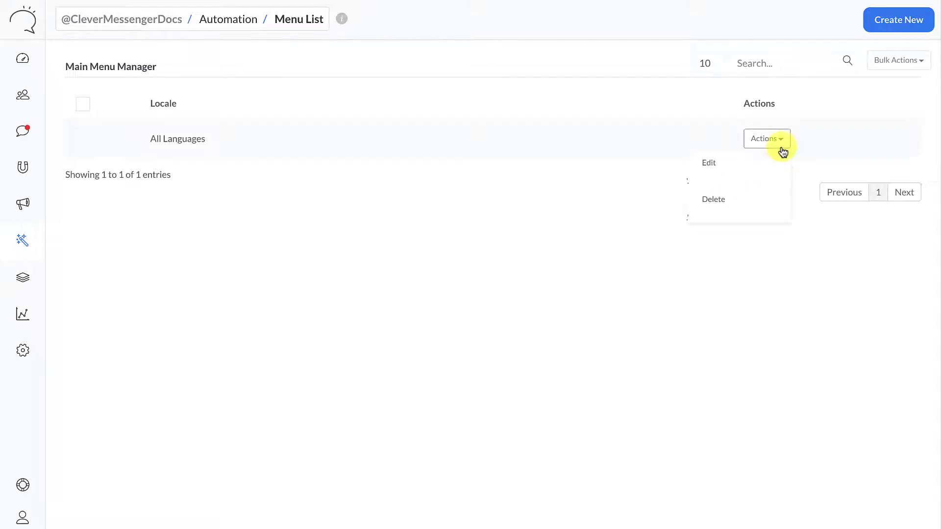
click(724, 172)
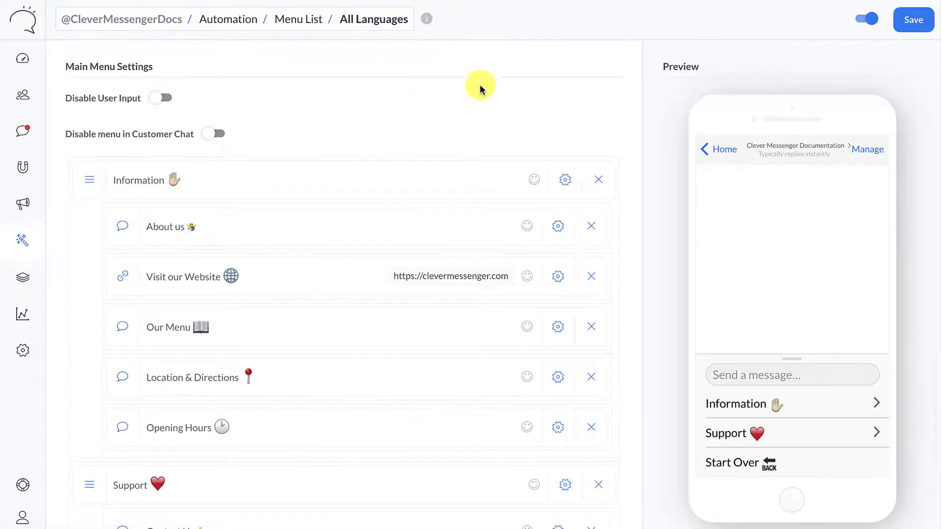
Examine the main menu's items, nested submenus, phone preview and the options to disable user input and the customer chat menu
scroll(494, 88, down, 2)
scroll(483, 126, down, 3)
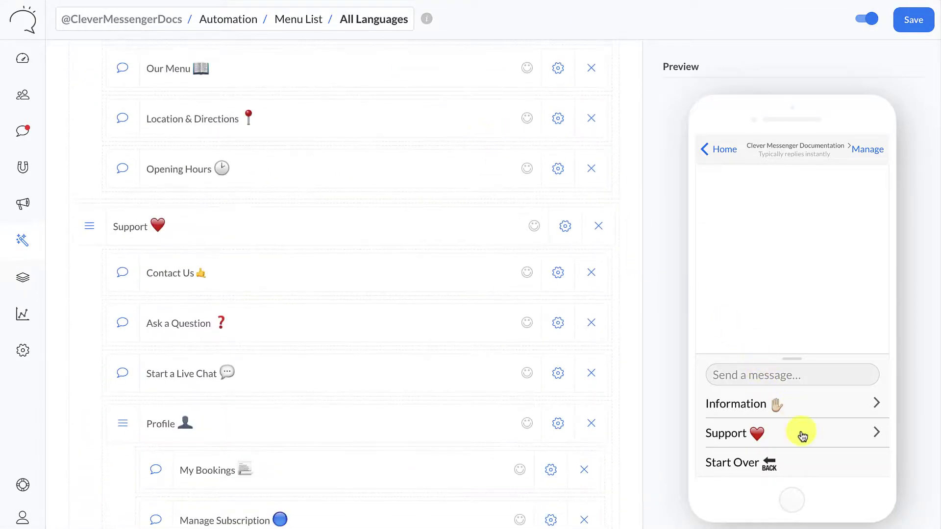
scroll(799, 434, down, 1)
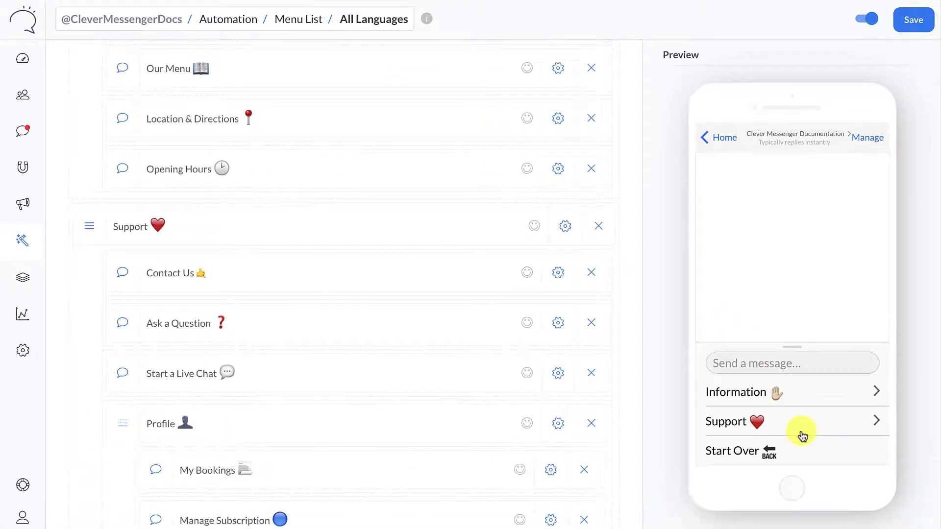
click(847, 394)
click(706, 303)
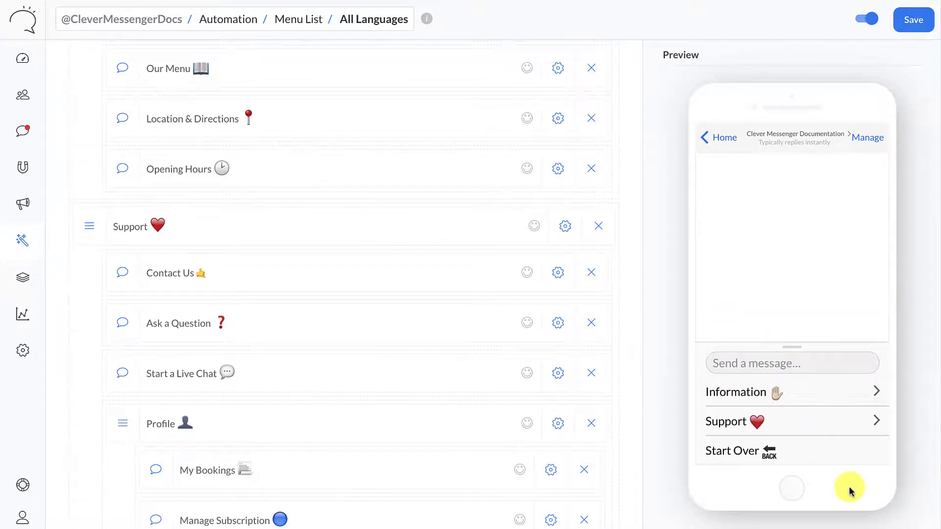
click(493, 234)
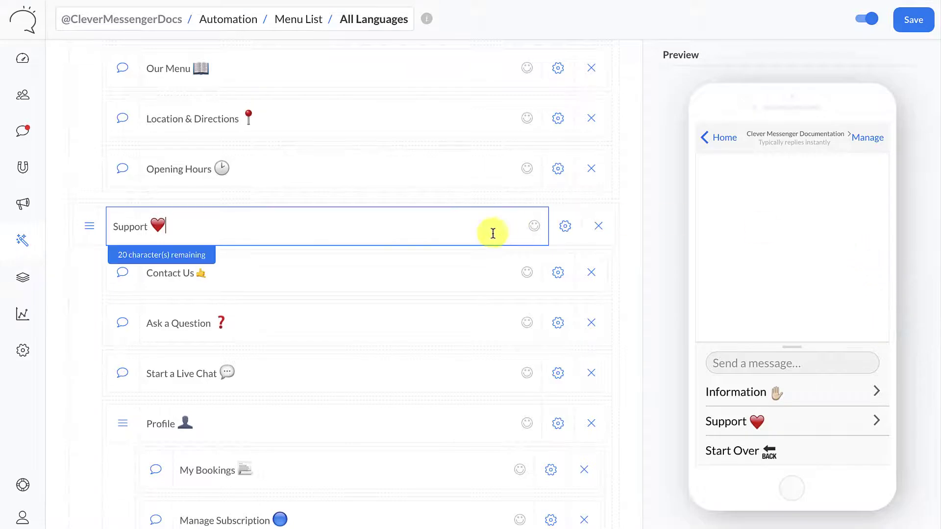
scroll(420, 210, up, 4)
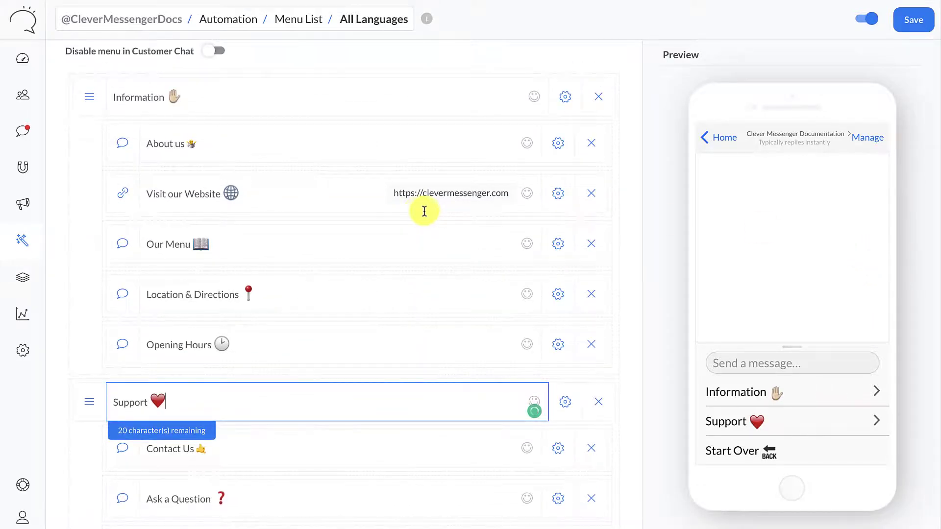
scroll(425, 210, up, 2)
scroll(299, 172, down, 4)
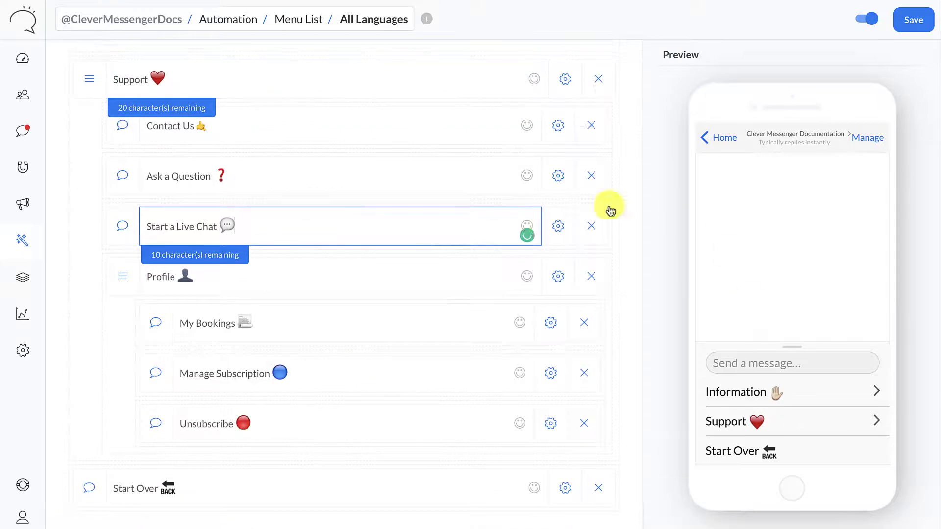
scroll(500, 248, up, 3)
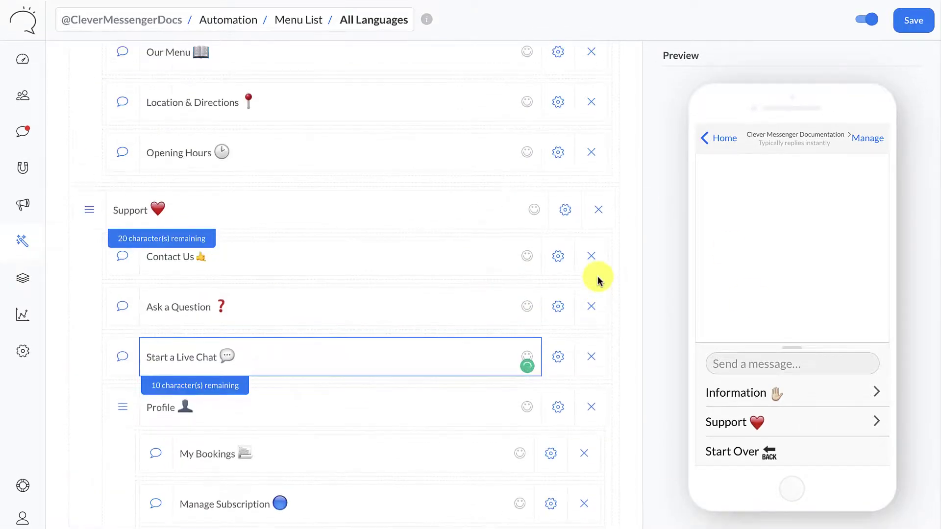
scroll(599, 280, up, 5)
click(471, 224)
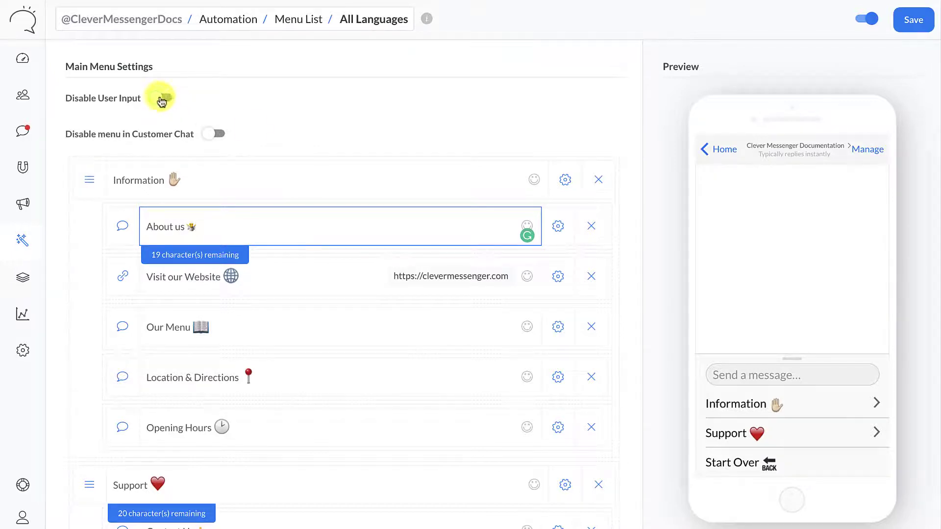
click(216, 135)
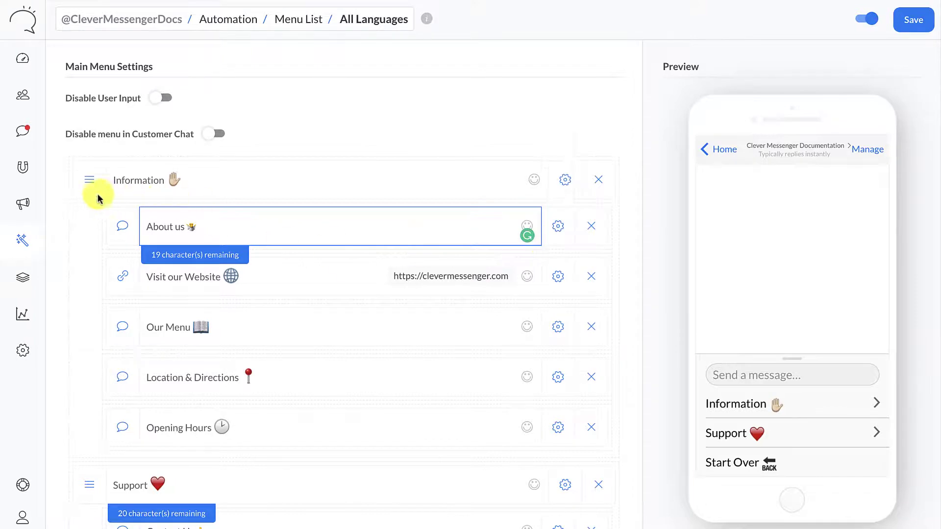
Move the Support submenu above Information, and place Opening Hours directly below About us within Information
drag(65, 457, 77, 153)
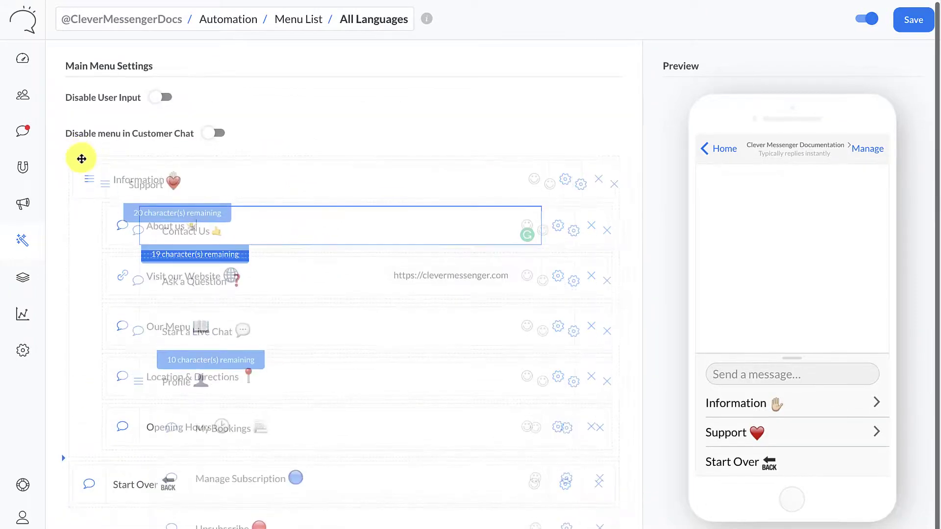
scroll(273, 223, down, 8)
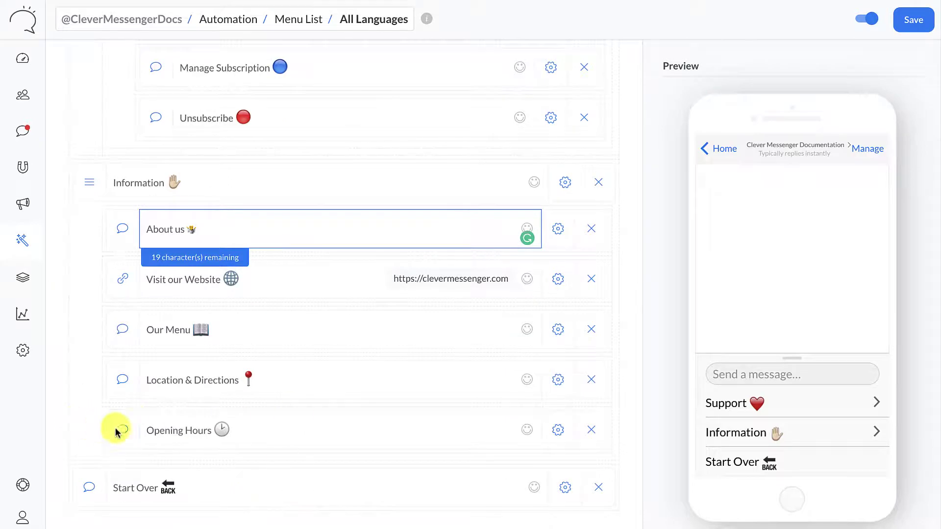
mouse_move(116, 428)
mouse_down()
mouse_move(124, 351)
mouse_move(152, 374)
mouse_move(131, 376)
mouse_move(113, 361)
mouse_move(89, 311)
mouse_move(97, 321)
mouse_up()
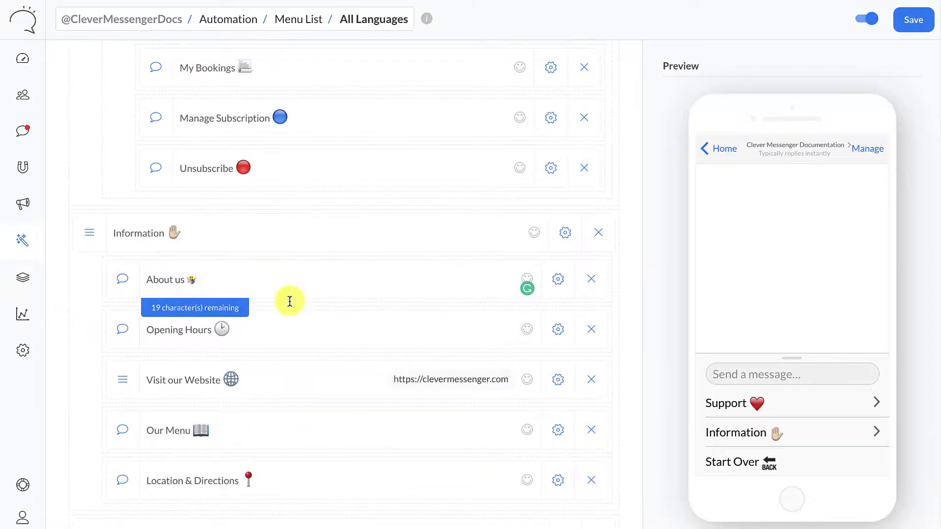
Examine the message, link and add-item options available for the Support menu item
scroll(582, 353, up, 6)
scroll(535, 336, up, 2)
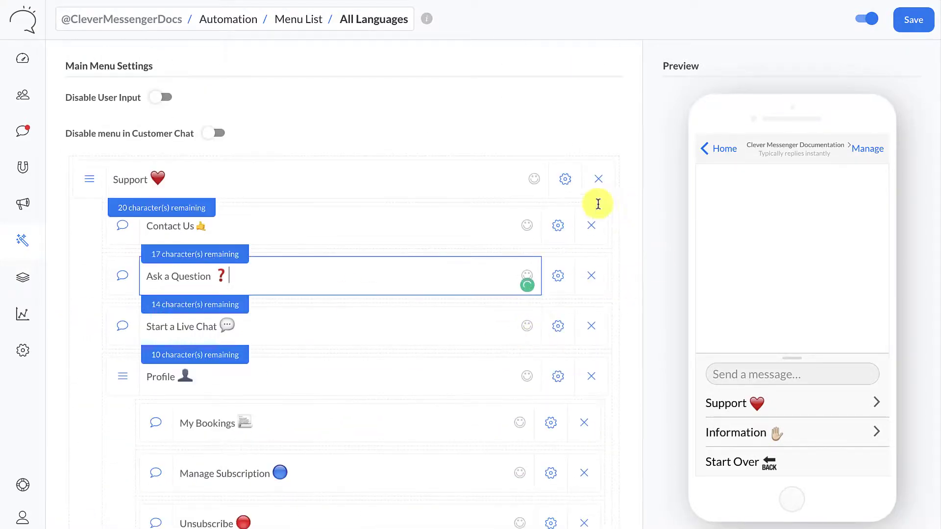
mouse_move(578, 175)
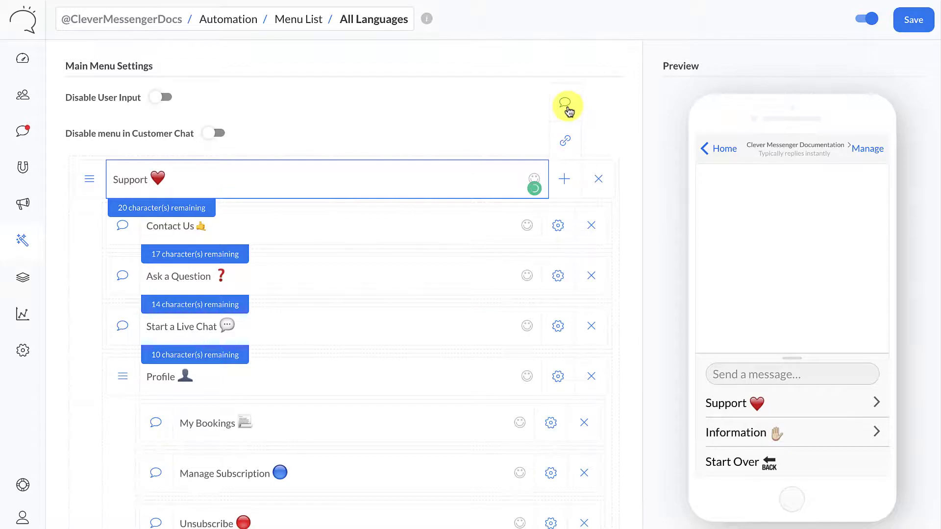
click(568, 112)
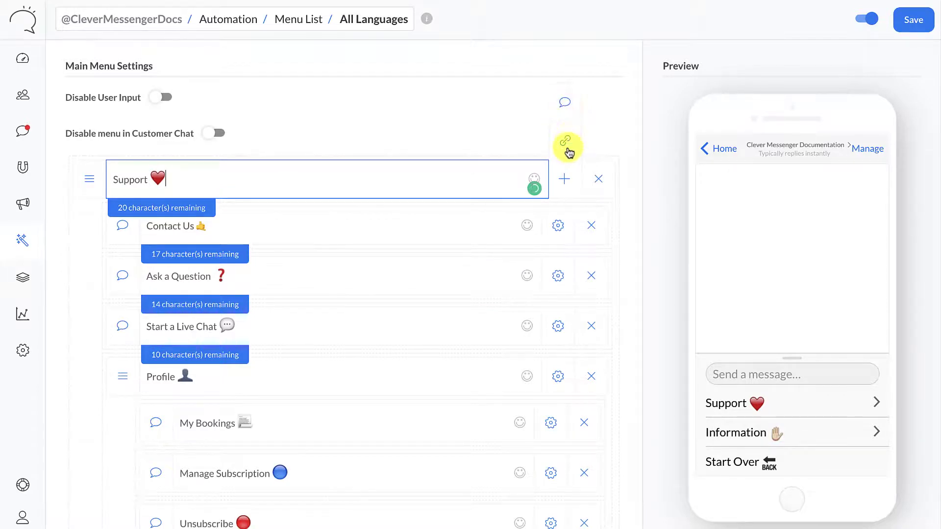
mouse_move(567, 181)
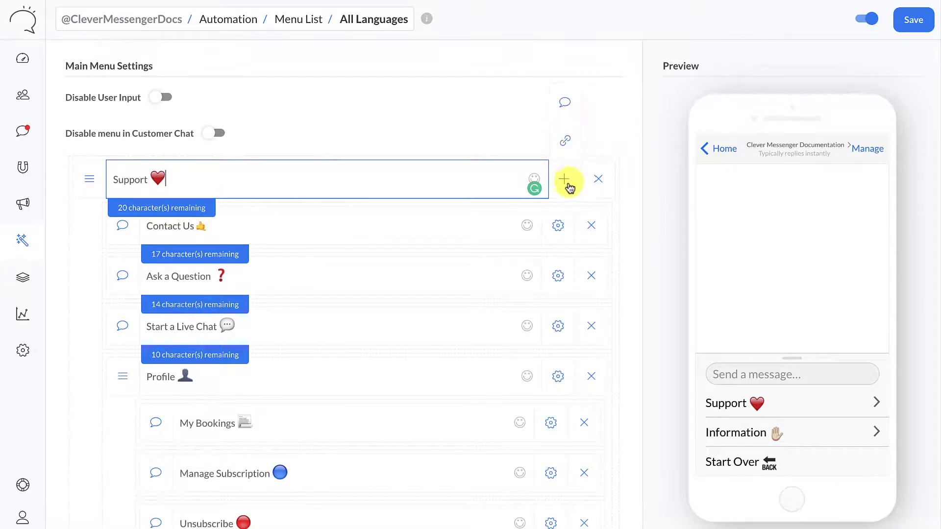
Review the chatbot's list of custom fields and its list of global fields
click(567, 104)
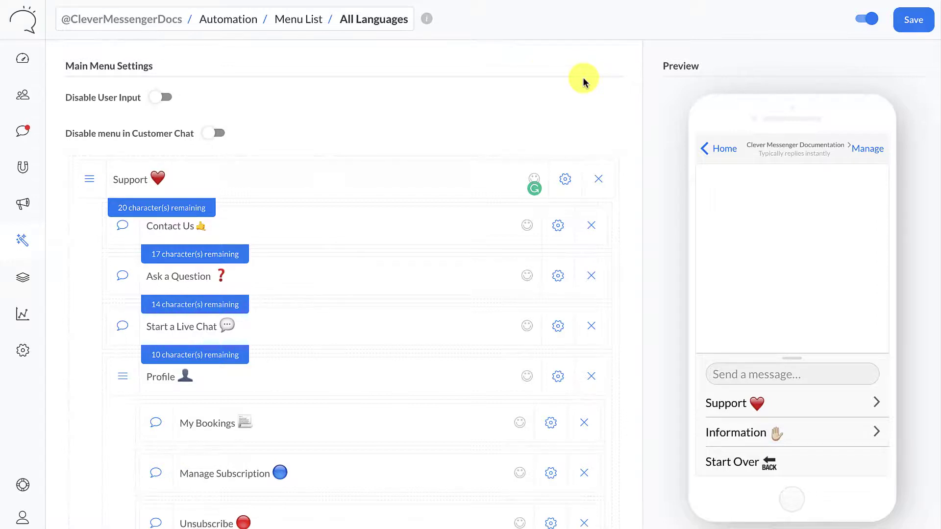
mouse_move(27, 240)
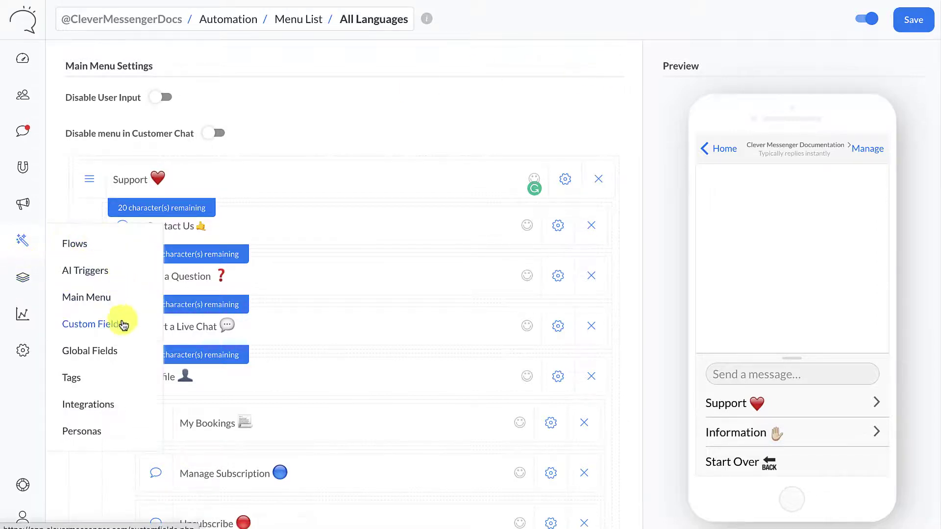
click(93, 332)
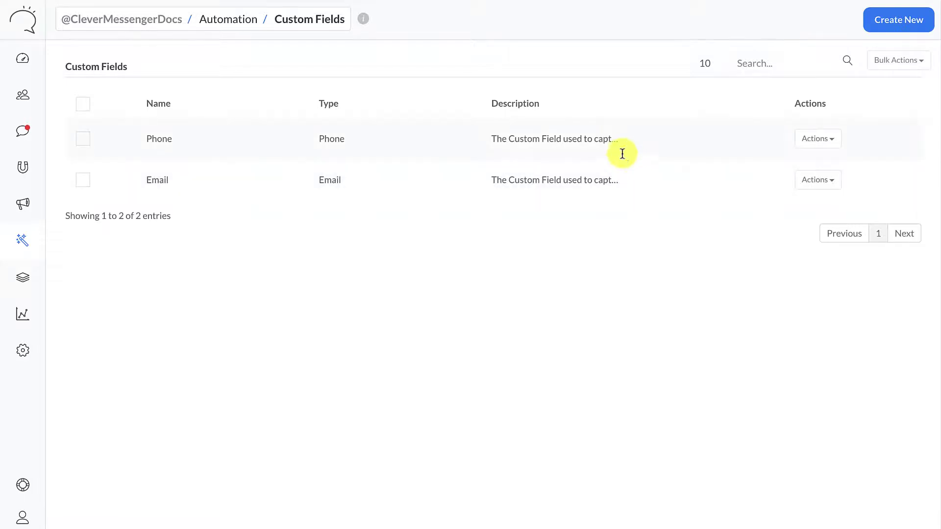
mouse_move(21, 240)
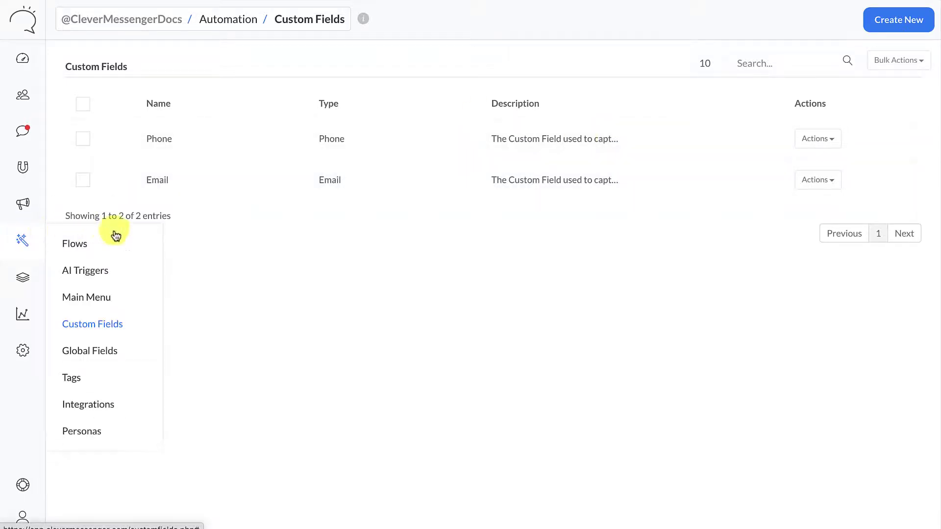
click(91, 344)
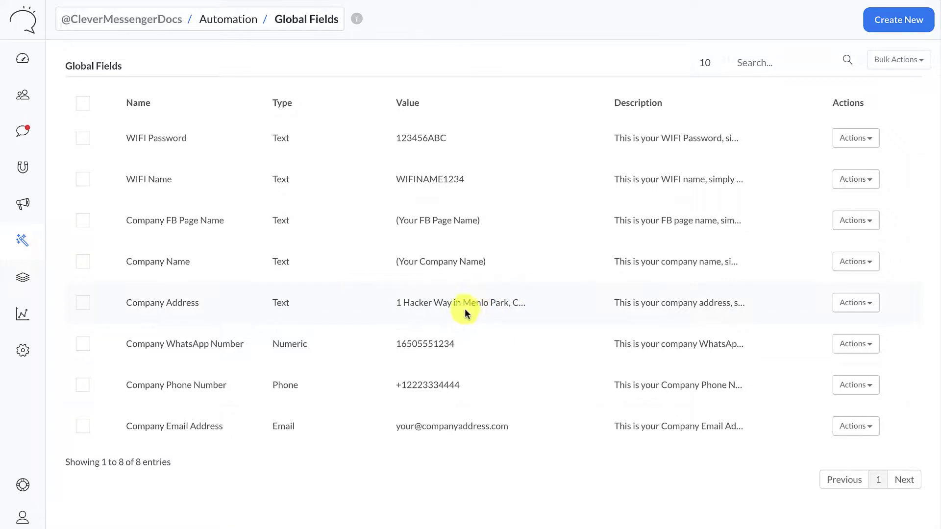
Open the tags manager and examine the Event: Seen Welcome Message tag
mouse_move(26, 245)
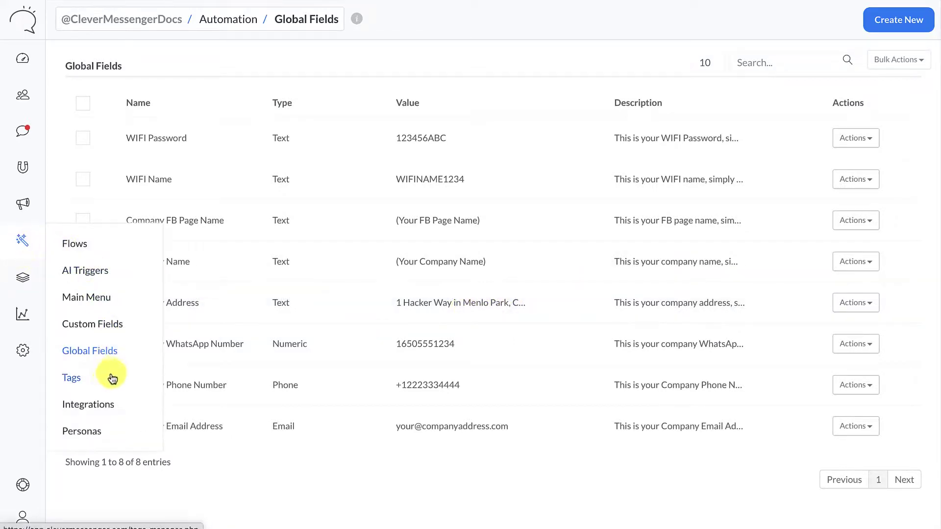
click(108, 383)
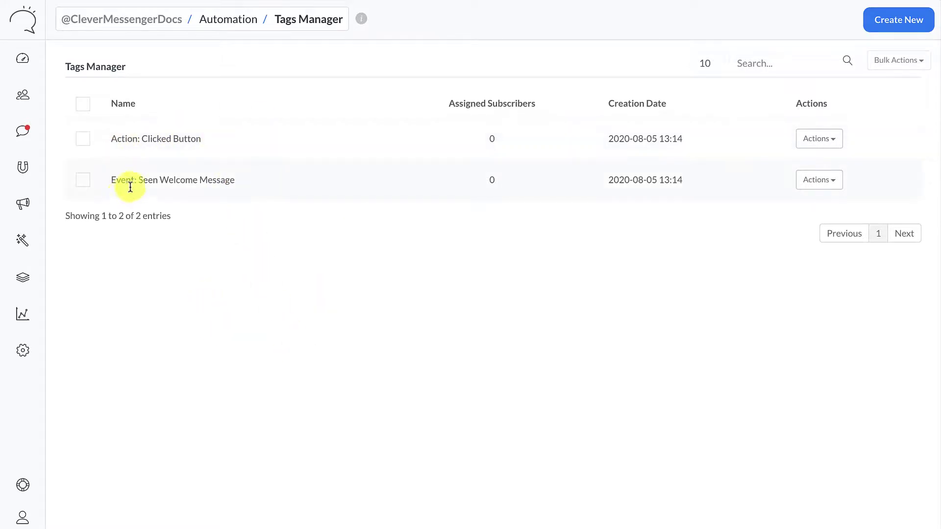
drag(116, 180, 252, 182)
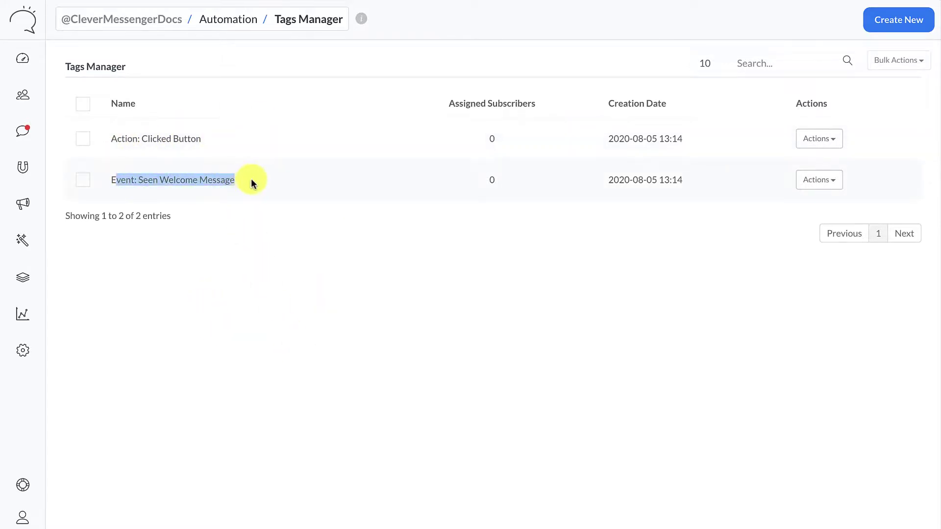
click(180, 266)
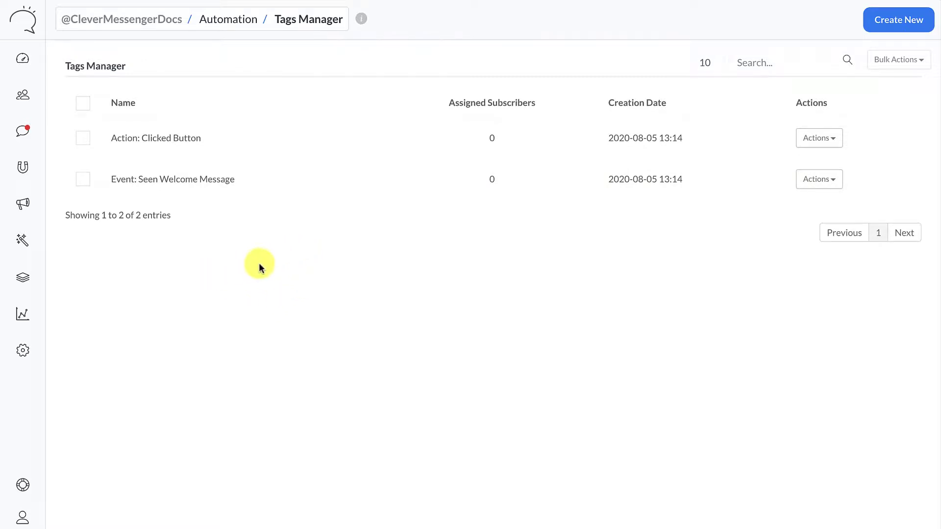
Examine the providers available for a new integration in the Integrations Manager, without creating one
mouse_move(23, 240)
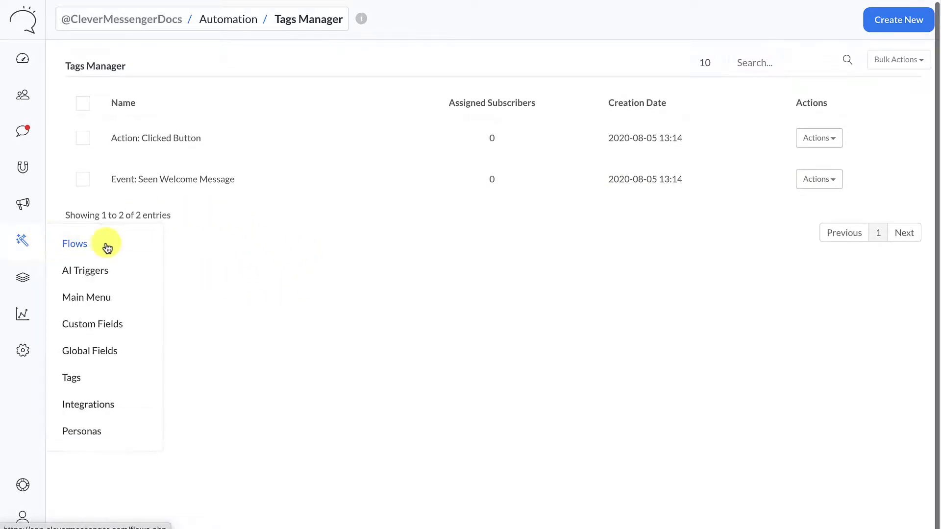
click(108, 407)
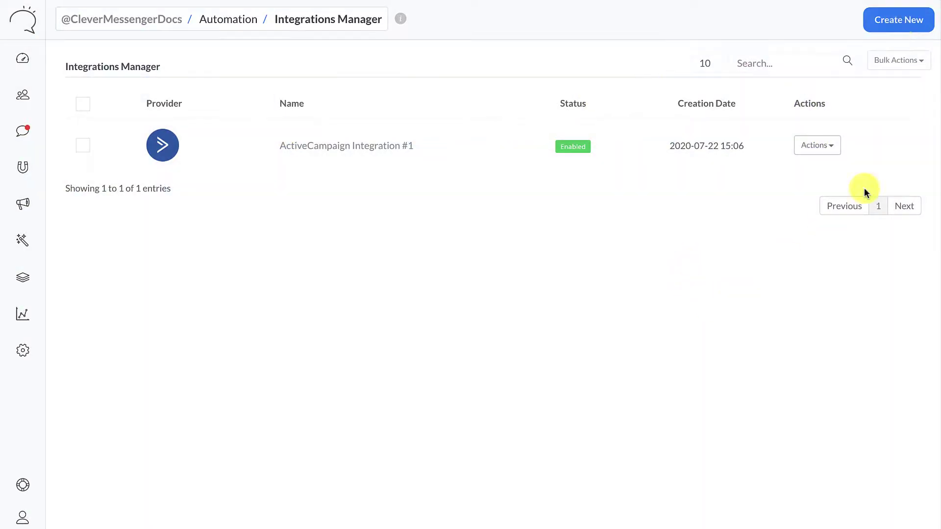
click(886, 29)
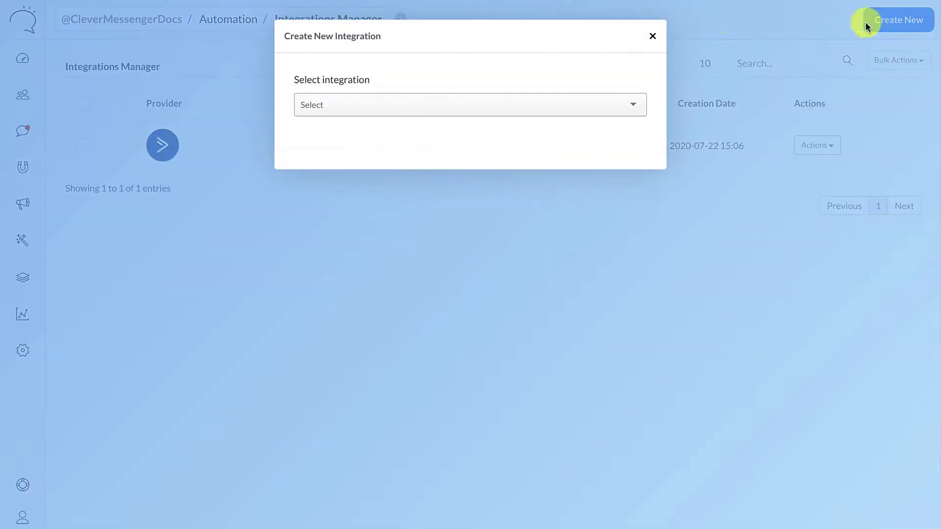
click(435, 105)
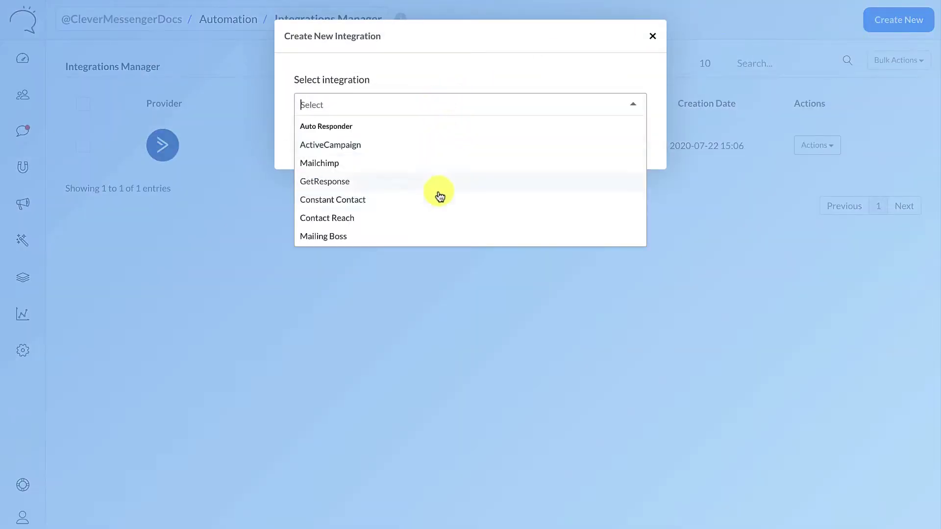
scroll(439, 196, down, 6)
scroll(448, 182, up, 2)
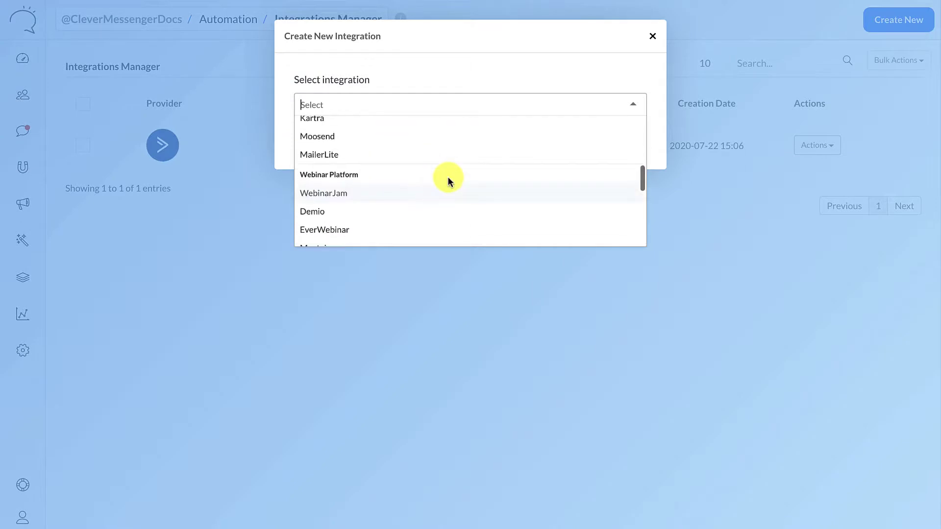
scroll(448, 177, up, 4)
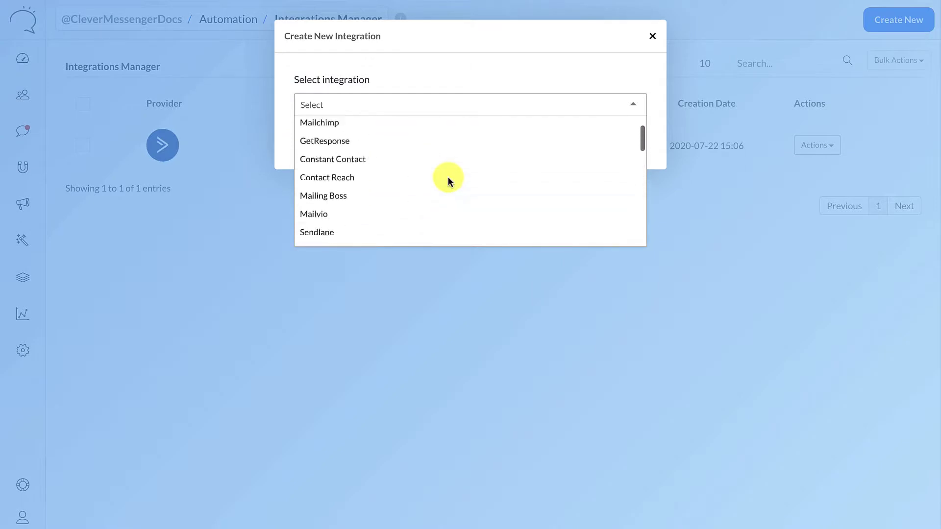
click(653, 39)
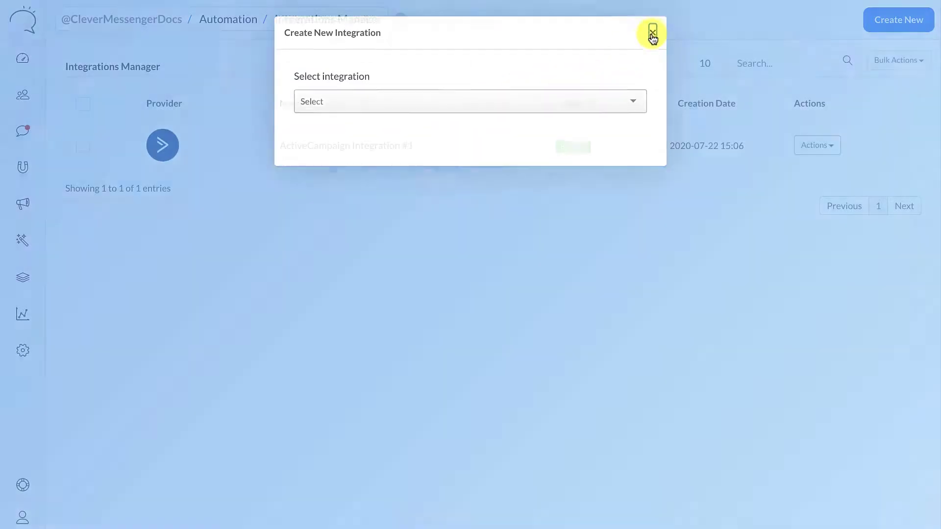
click(653, 40)
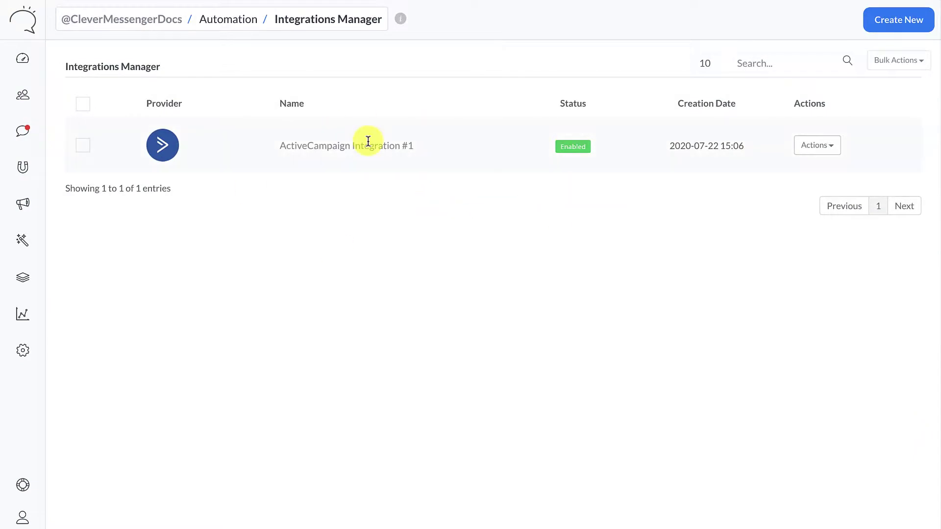
Open Demo Flow in the composer and move Text Card #1 toward the canvas's upper left
click(24, 248)
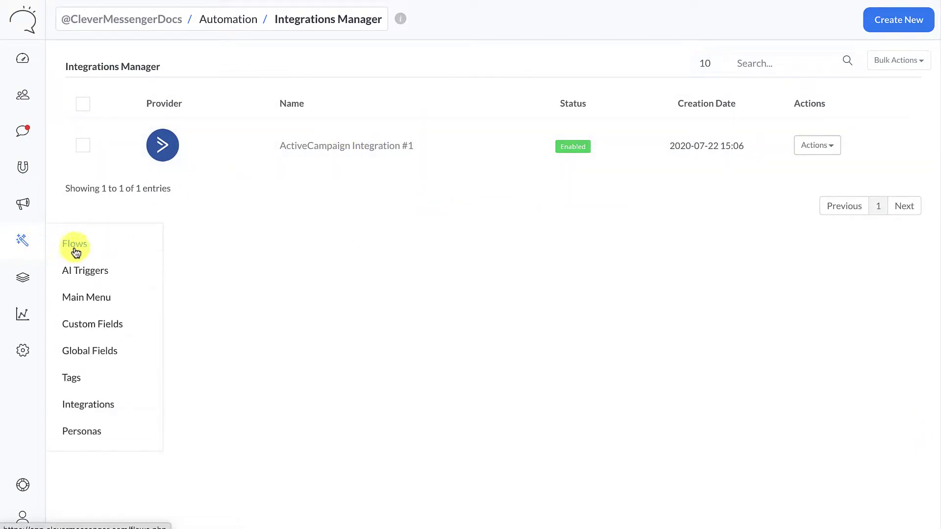
click(87, 247)
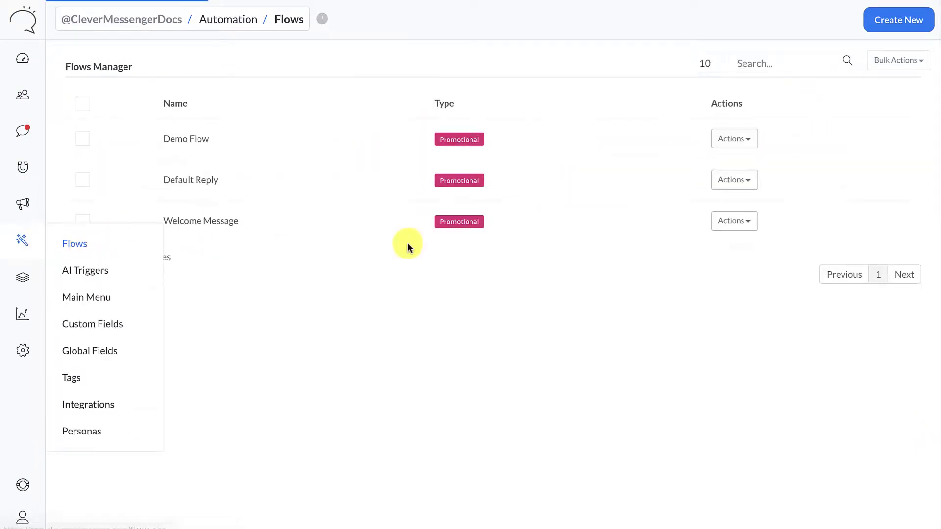
click(742, 140)
click(701, 162)
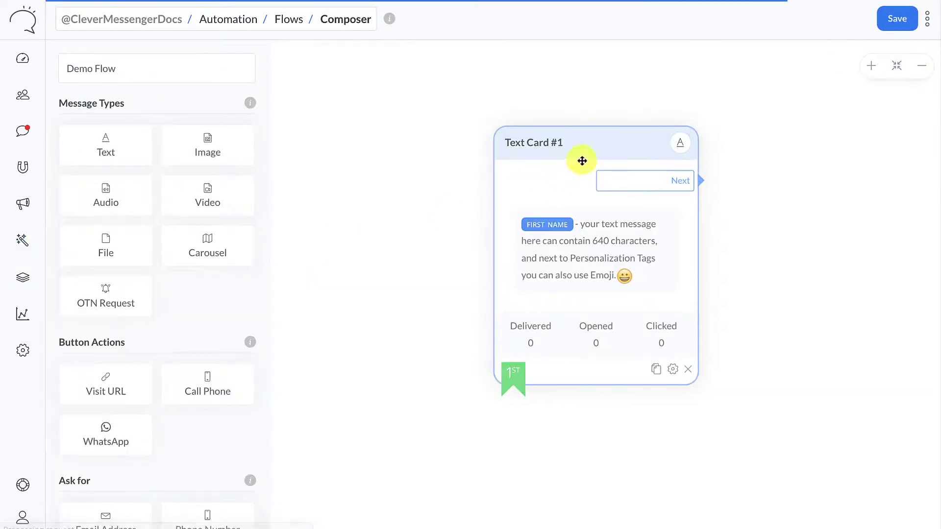
drag(584, 157, 432, 110)
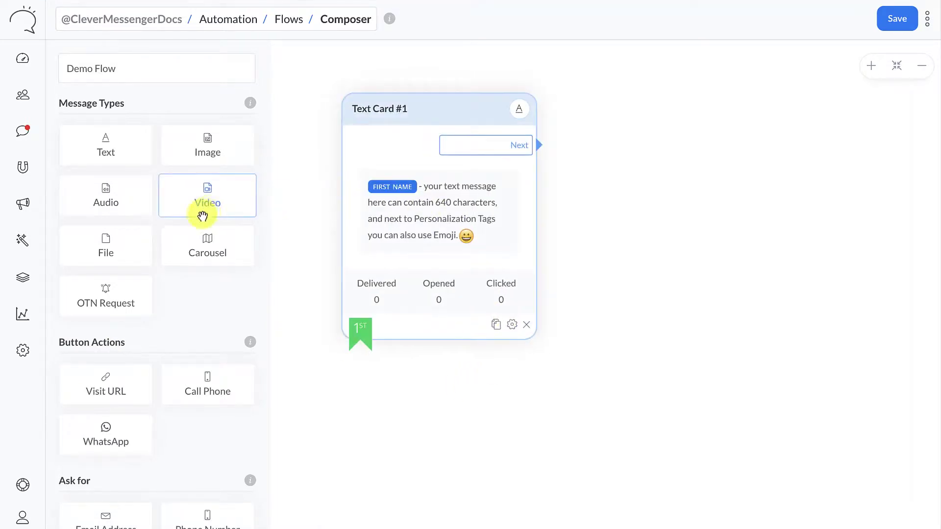
Add an Ask for email address card beside Text Card #1 and connect the text card's Next output to it
scroll(201, 220, down, 15)
scroll(152, 274, up, 10)
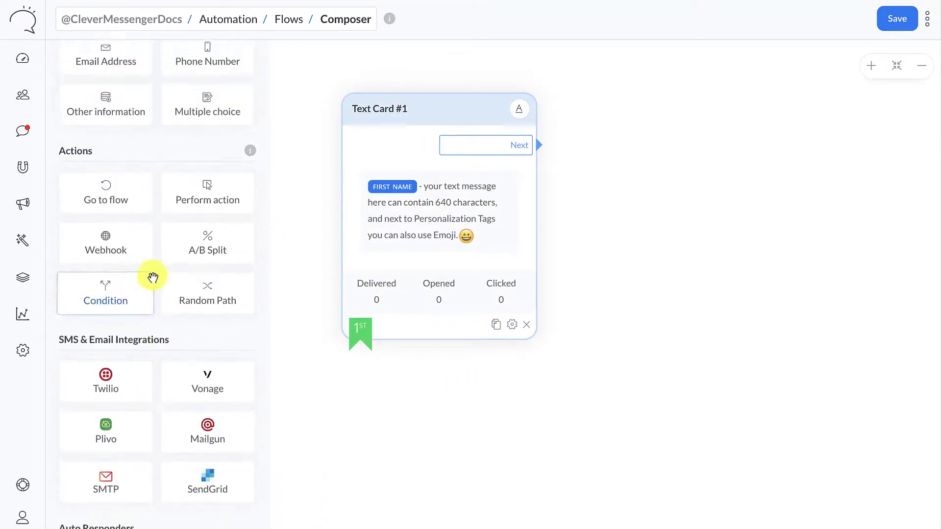
drag(106, 305, 704, 194)
drag(494, 147, 653, 225)
click(636, 206)
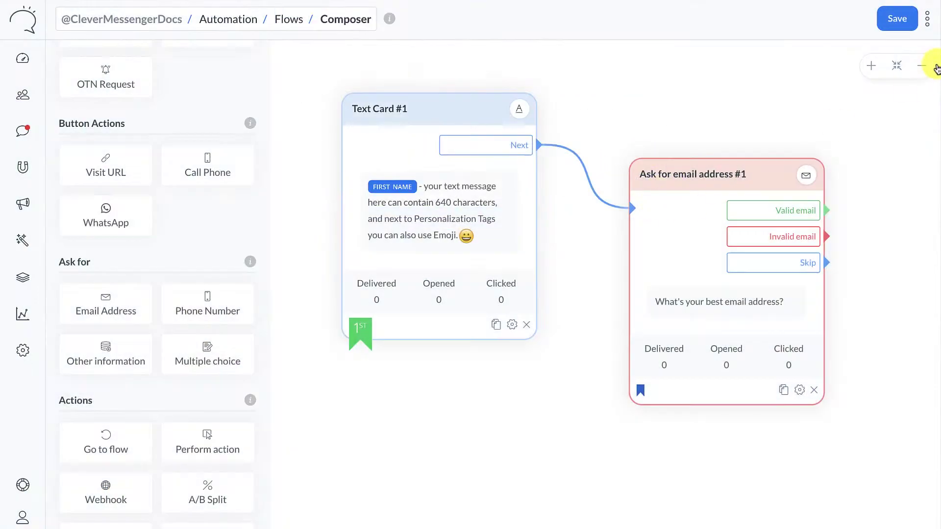
Add an ActiveCampaign card beside the email address card and connect the Valid email output to it
click(922, 65)
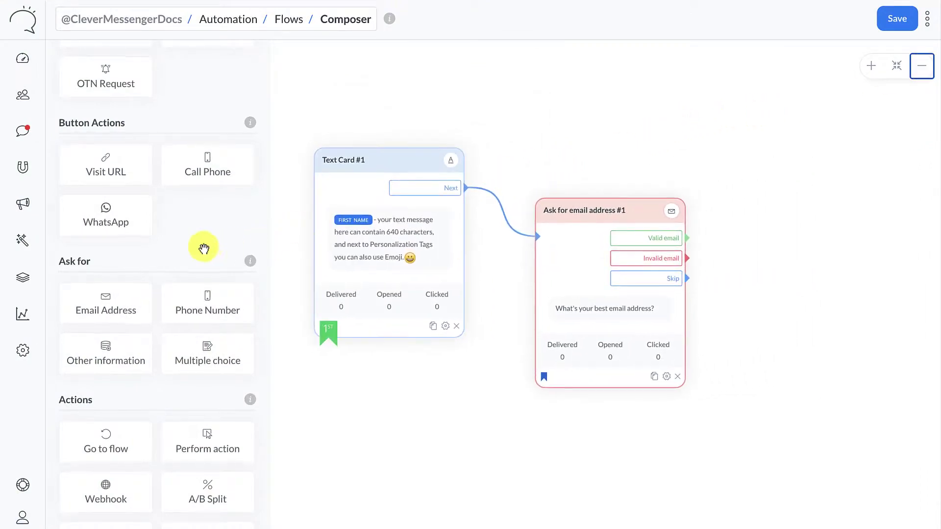
scroll(204, 245, down, 9)
drag(107, 389, 763, 301)
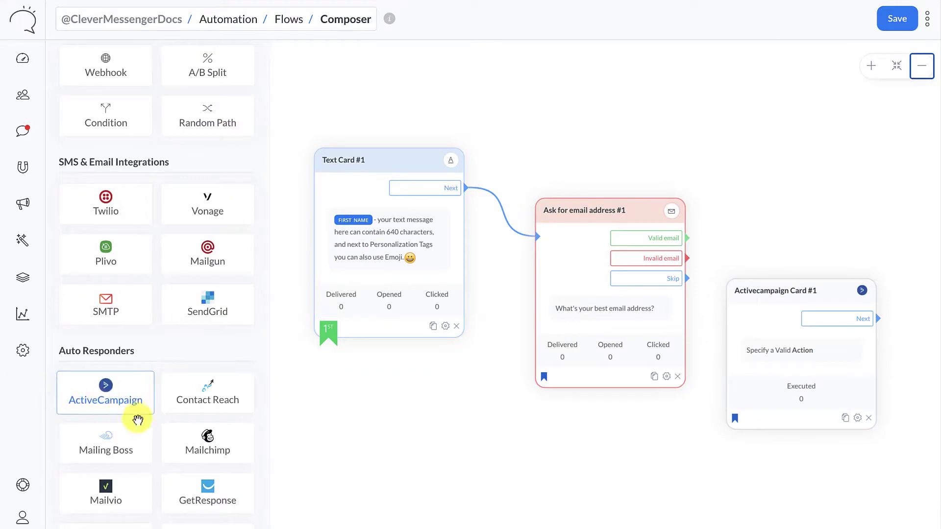
drag(687, 238, 743, 336)
click(637, 208)
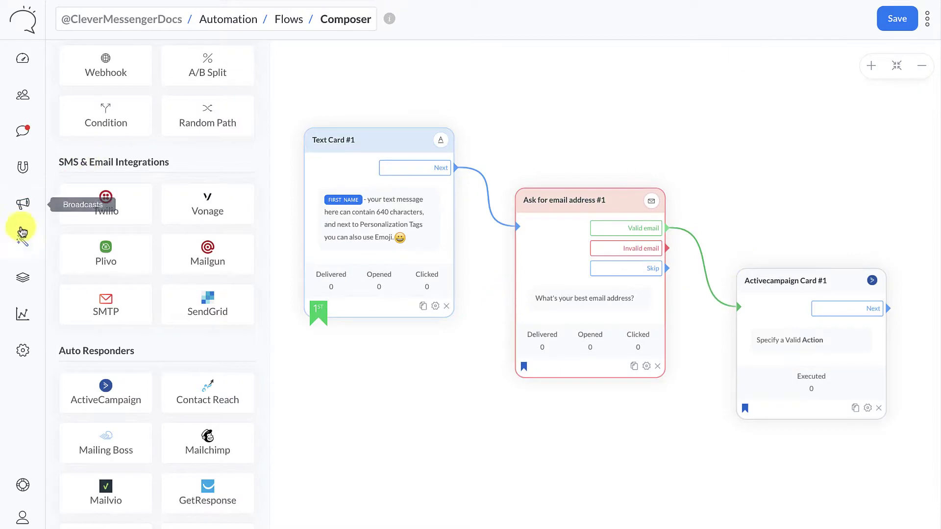
Revisit the existing ActiveCampaign integration in the Integrations Manager and view the personas list
mouse_move(23, 228)
click(89, 404)
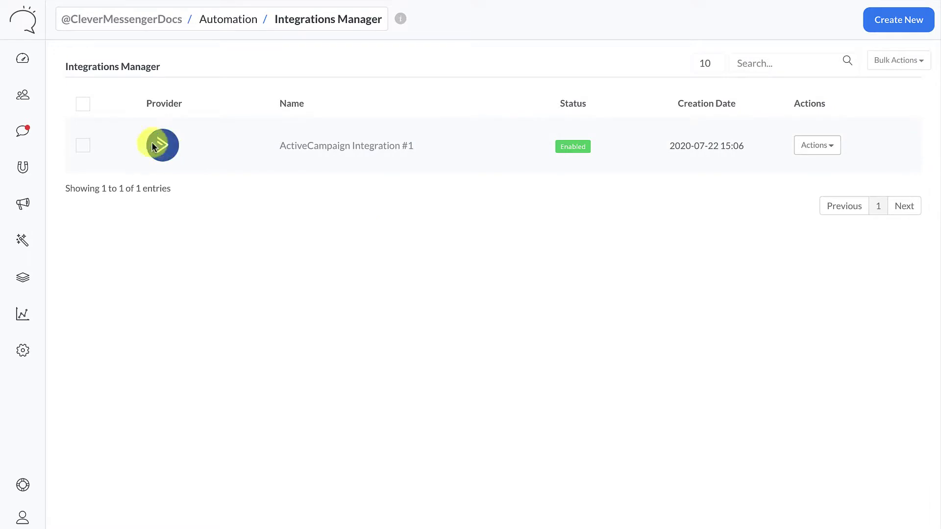
click(22, 245)
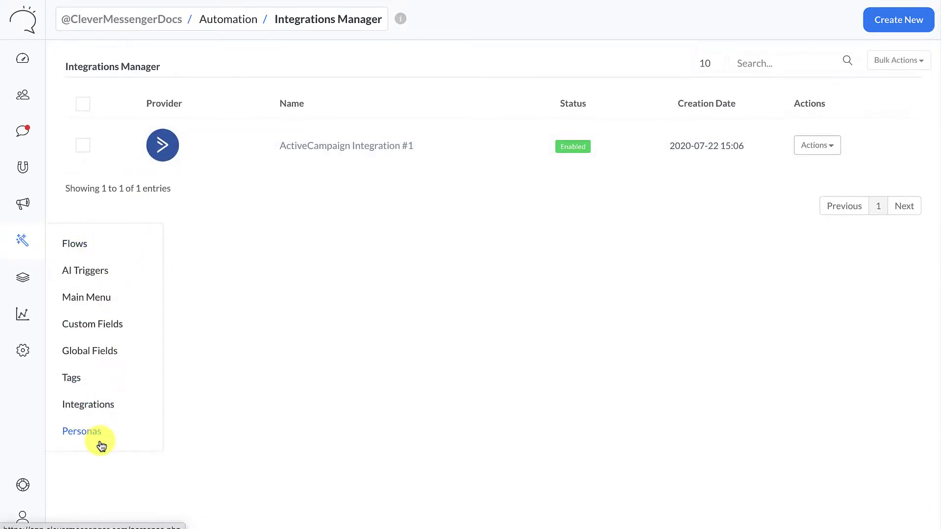
click(81, 432)
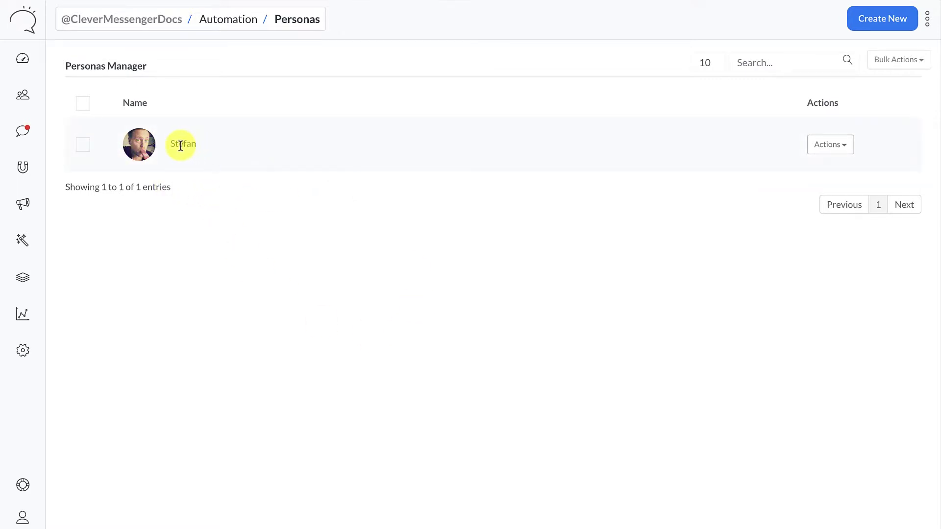
click(208, 325)
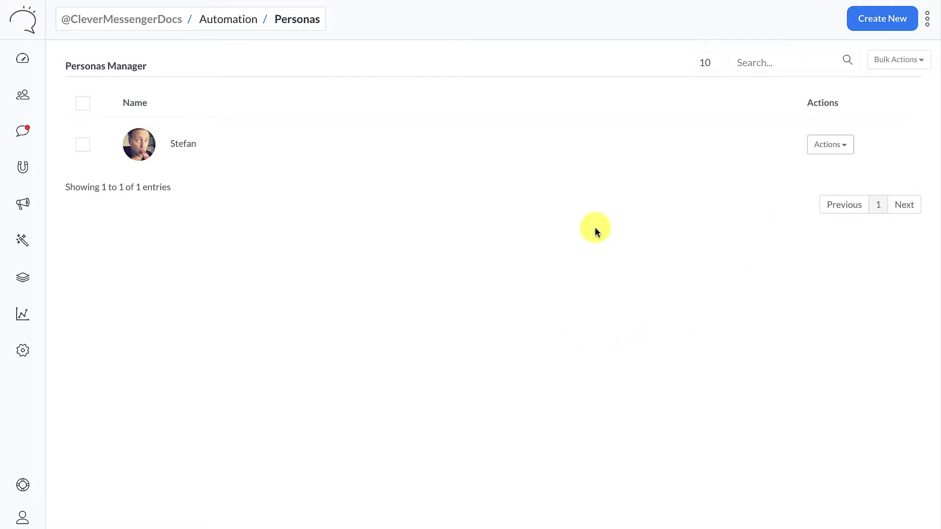
Open Live Chat and check the persona selector used for replying in open conversations
click(23, 103)
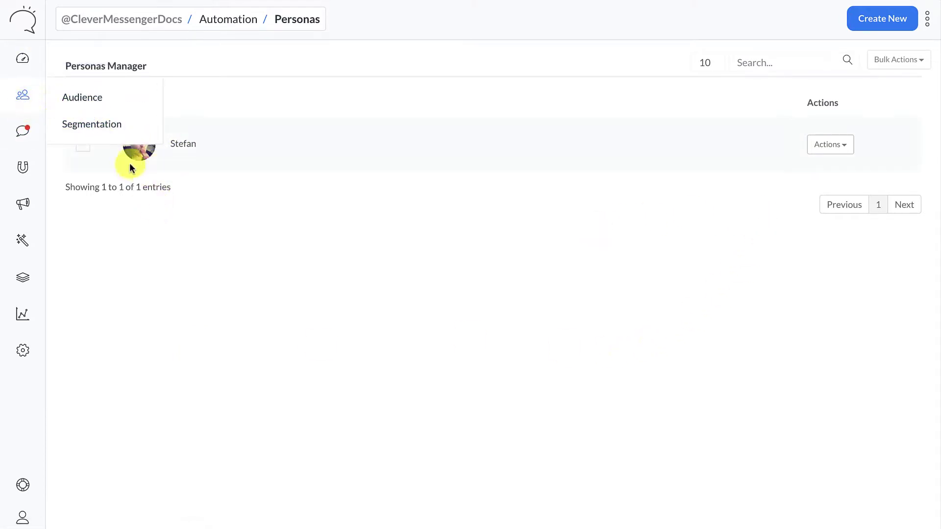
click(22, 131)
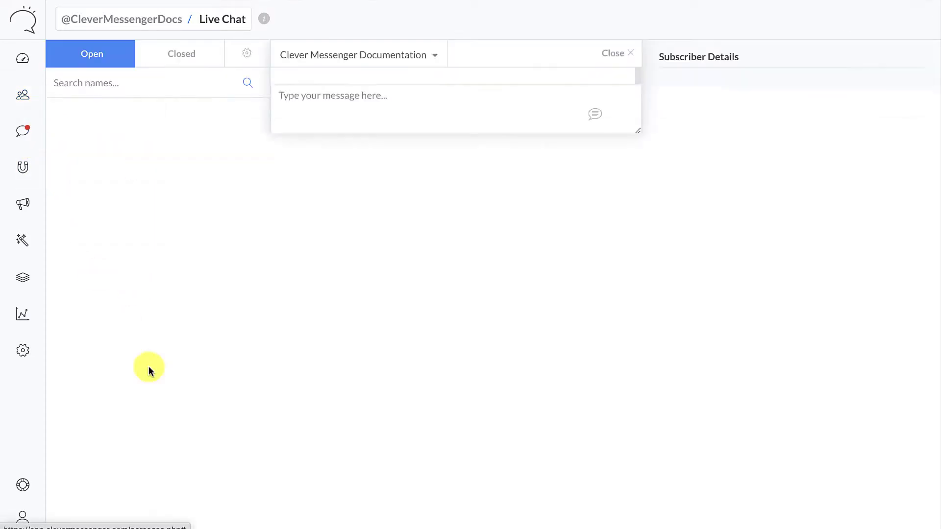
click(375, 54)
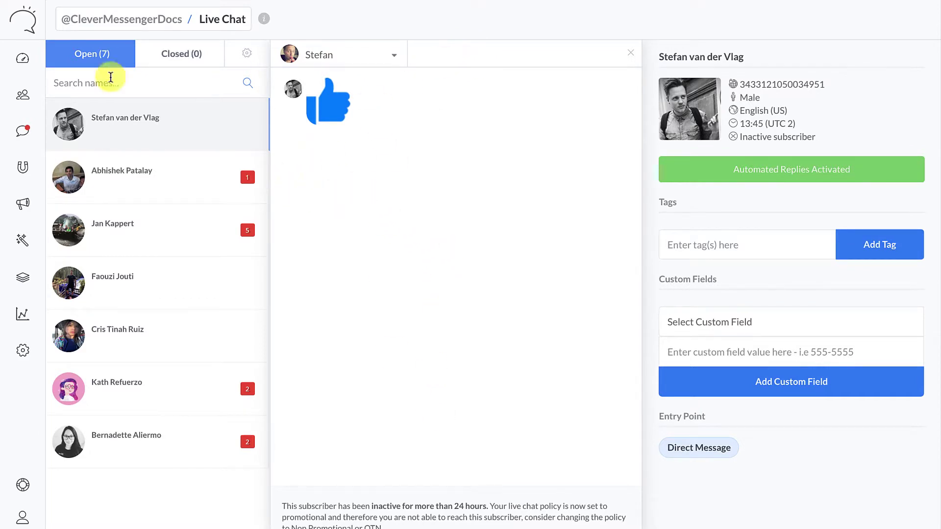
Return to the chatbot's list of flows
mouse_move(19, 242)
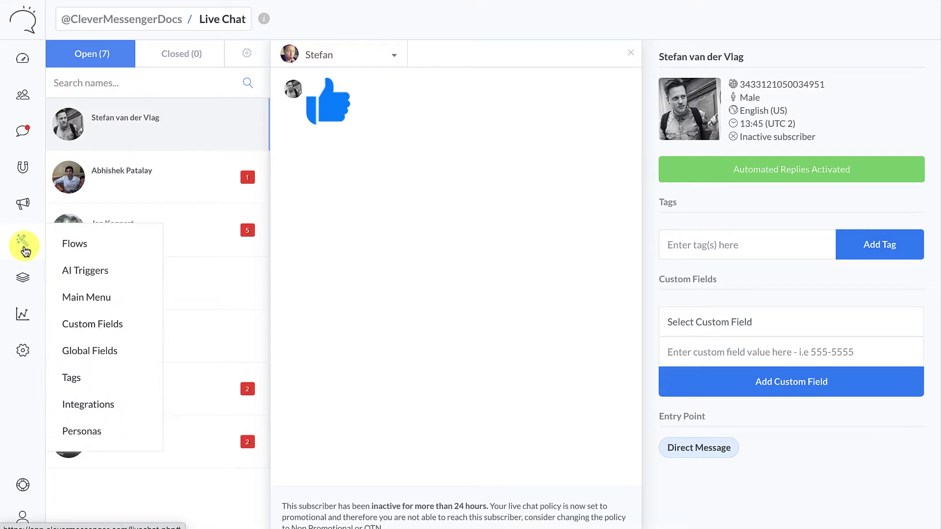
click(79, 246)
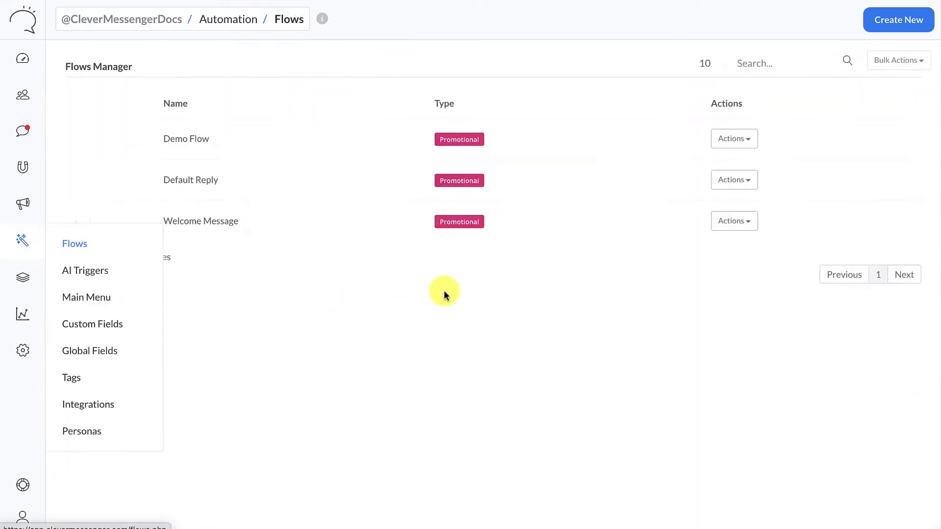
Open Demo Flow for editing and add a Perform action card to its canvas
click(734, 139)
click(692, 164)
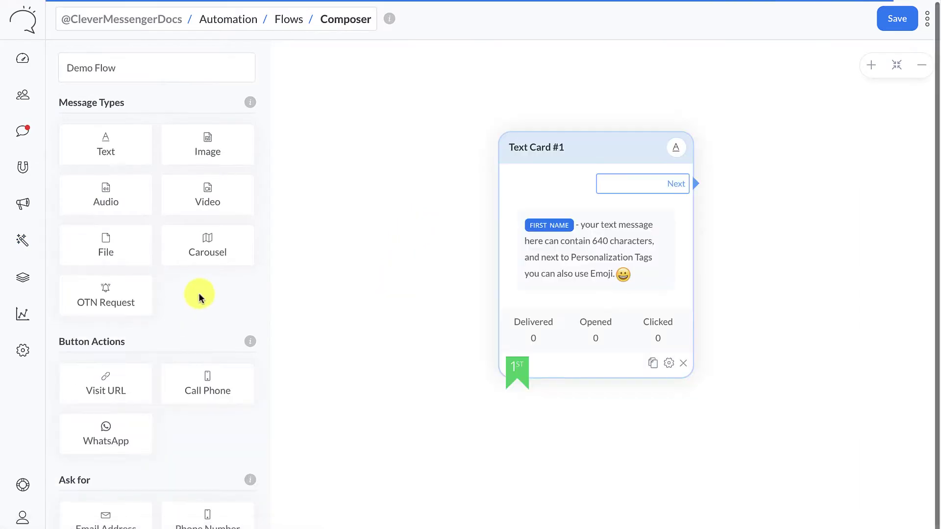
scroll(200, 296, down, 5)
scroll(200, 296, down, 4)
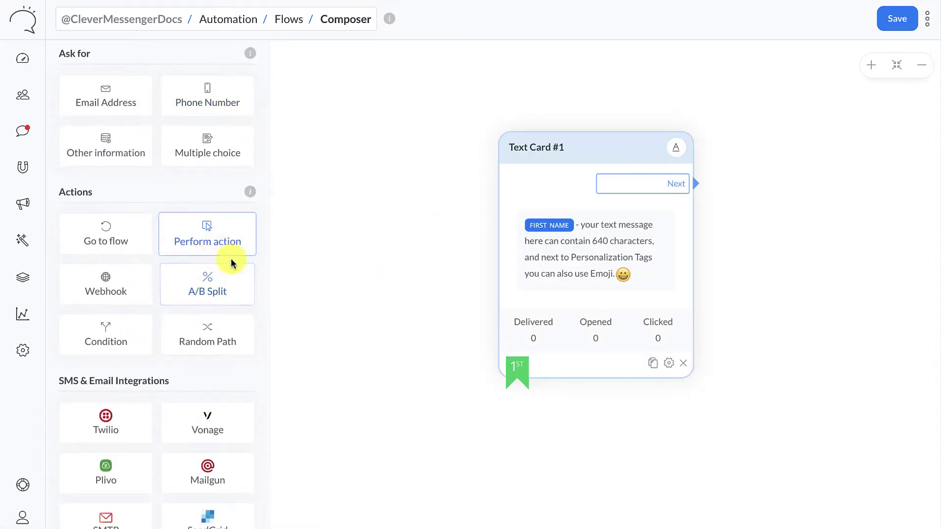
click(203, 248)
Spread the text card and the action card apart and connect the text card's Next output to the action card
drag(532, 148, 315, 63)
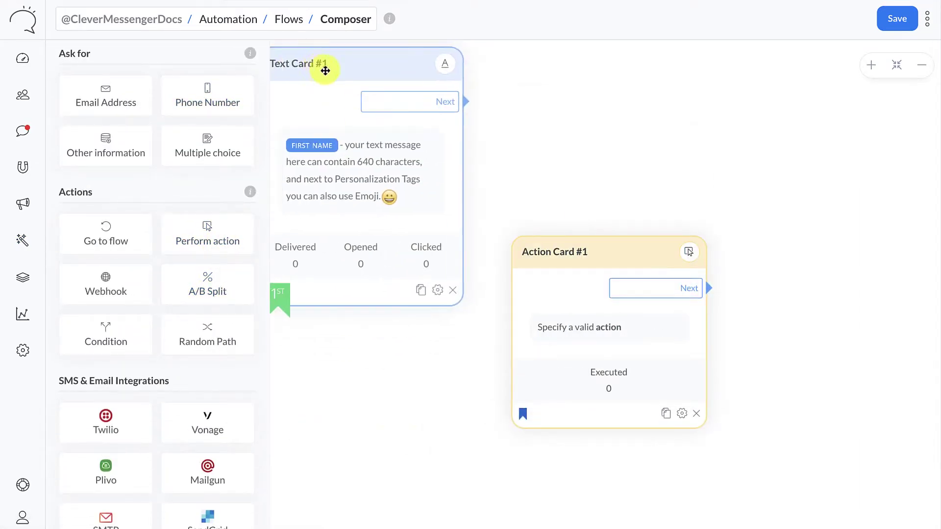
drag(586, 246, 651, 285)
drag(464, 118, 597, 329)
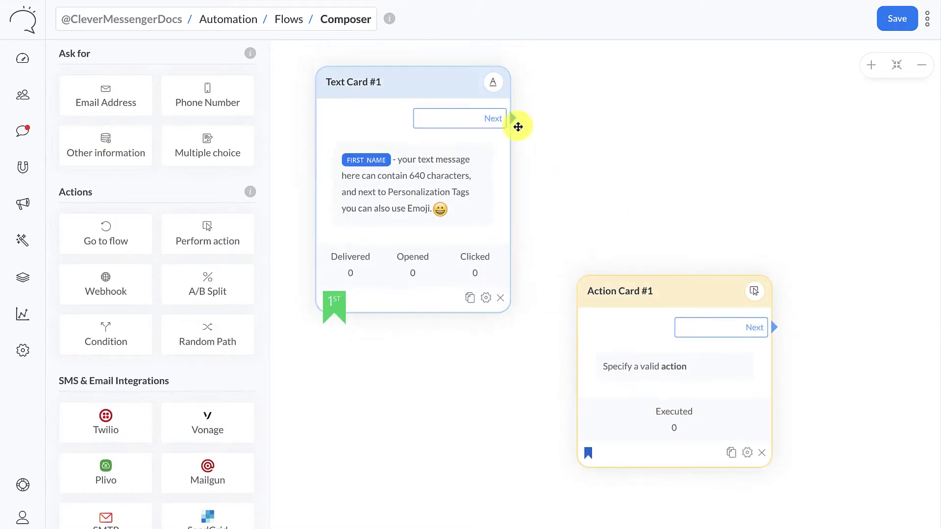
drag(473, 113, 610, 338)
click(639, 195)
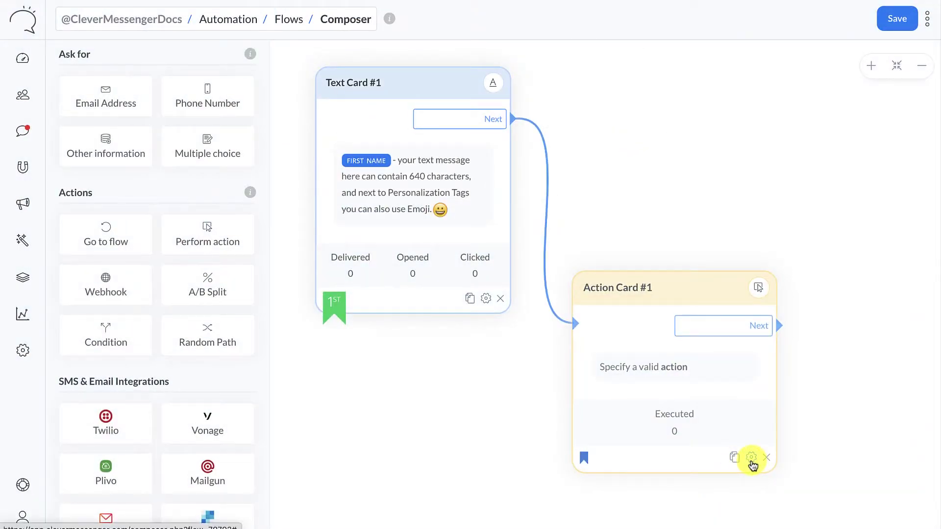
Set Action Card #1 to the Change Persona action, choose the team member's persona instead of the page's, and save the card
click(752, 459)
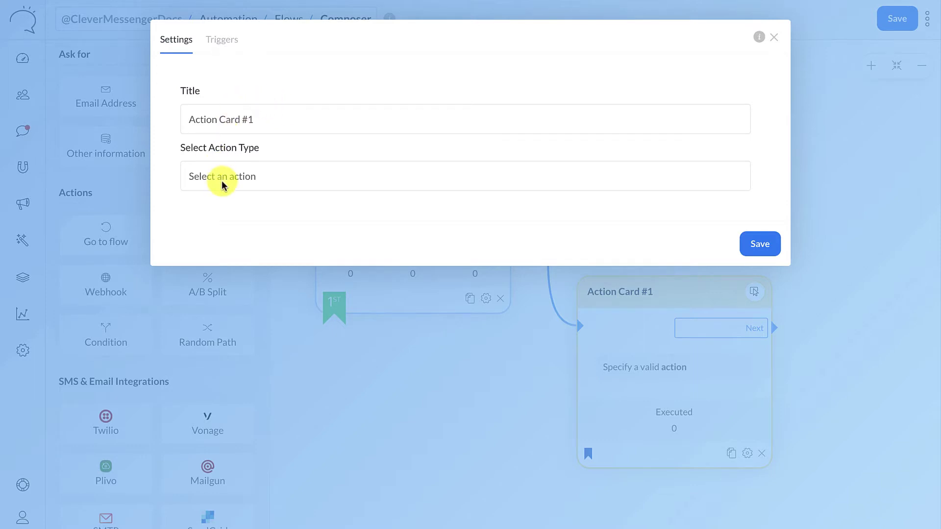
click(205, 183)
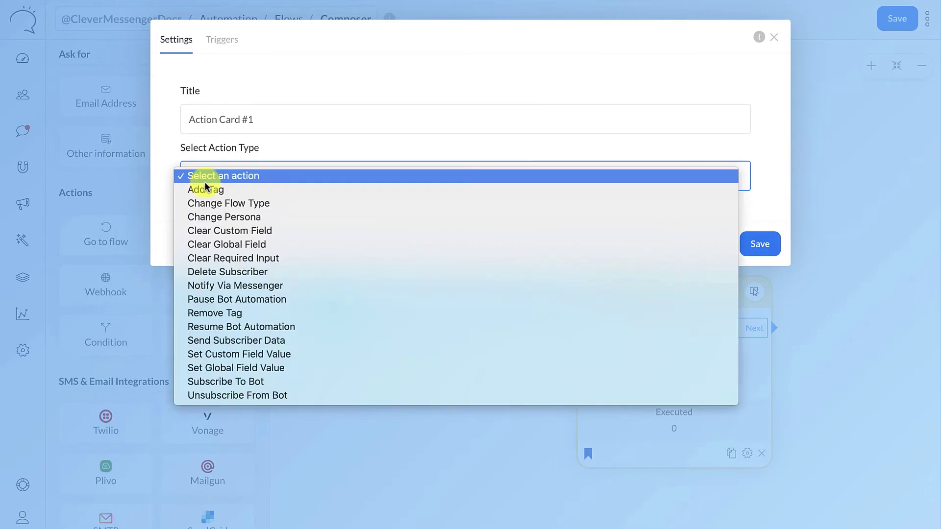
click(315, 217)
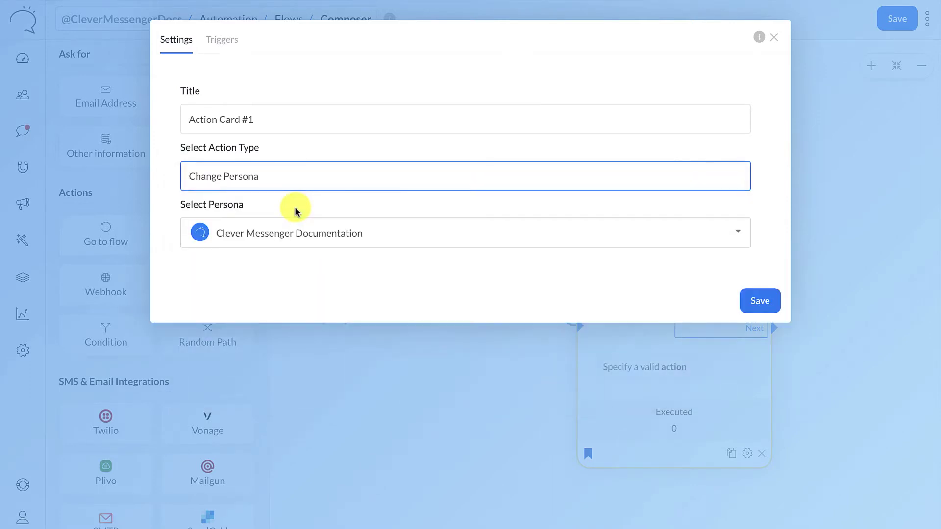
click(297, 235)
click(287, 309)
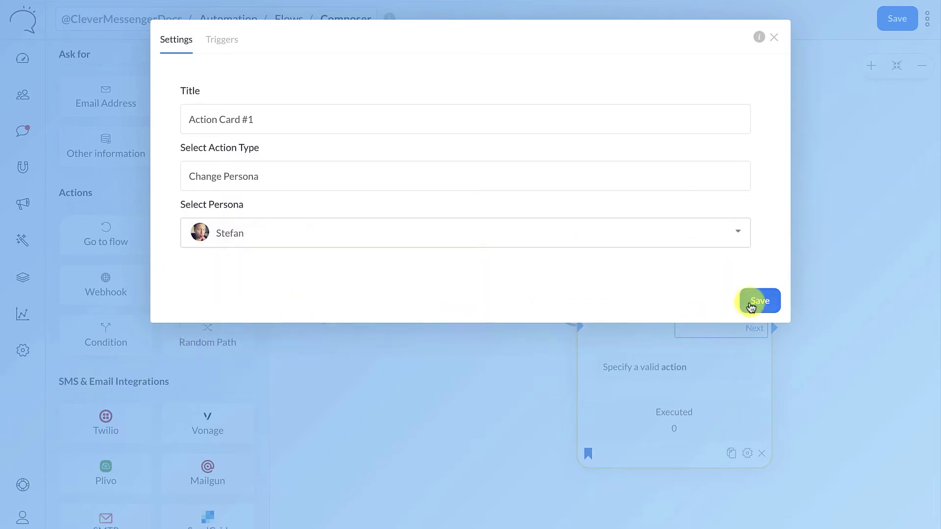
click(752, 301)
Add a second text card beyond the action card and connect the action card's Next output to it
scroll(195, 196, up, 8)
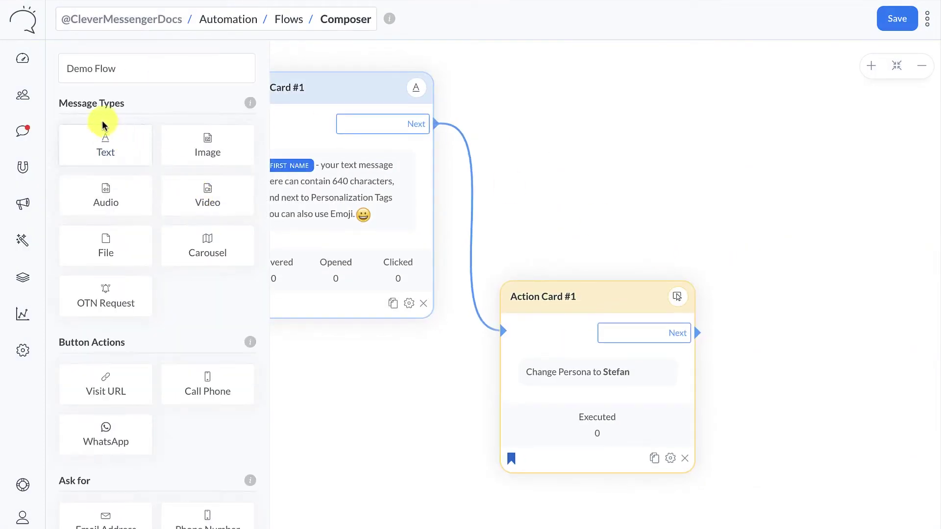
drag(102, 138, 777, 126)
drag(640, 331, 750, 149)
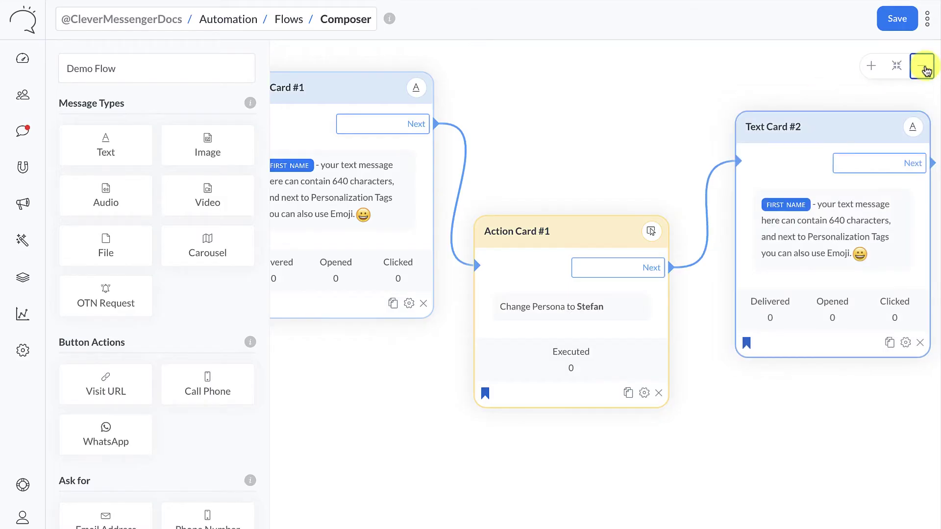
Arrange the flow so Action Card #1 sits above and between Text Card #1 and Text Card #2
click(934, 68)
drag(677, 189, 669, 295)
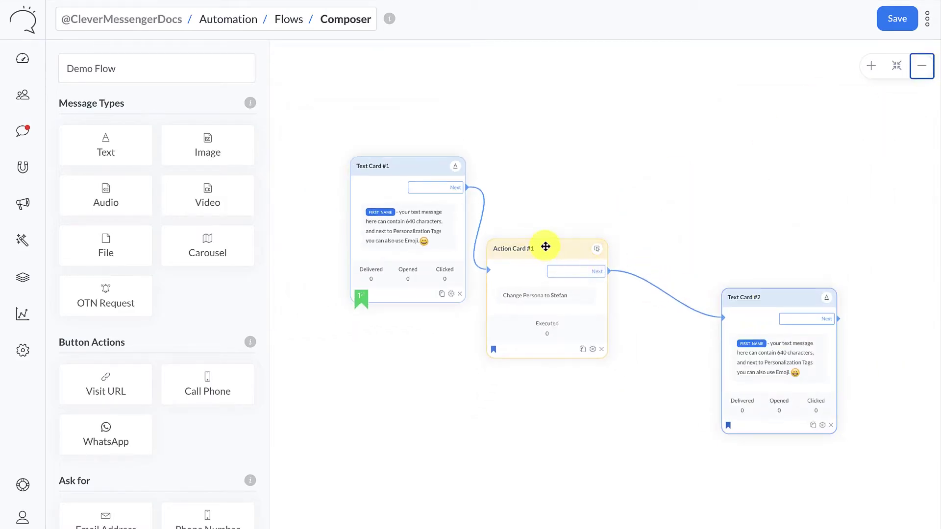
drag(545, 246, 600, 99)
drag(442, 166, 442, 173)
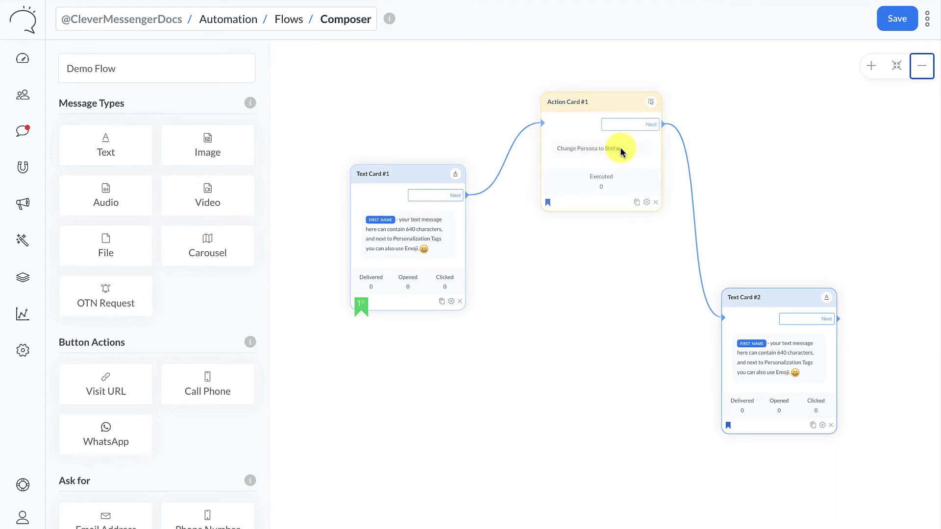
drag(771, 299, 742, 253)
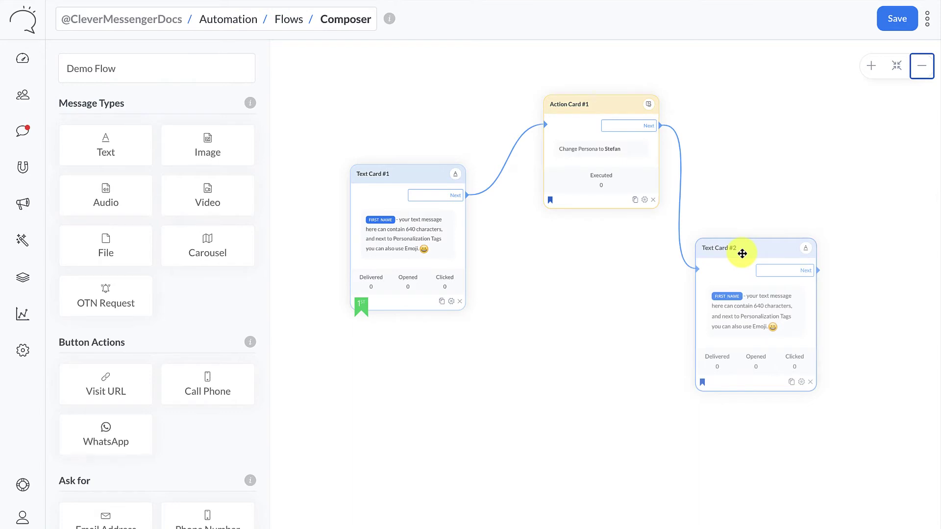
drag(742, 254, 743, 253)
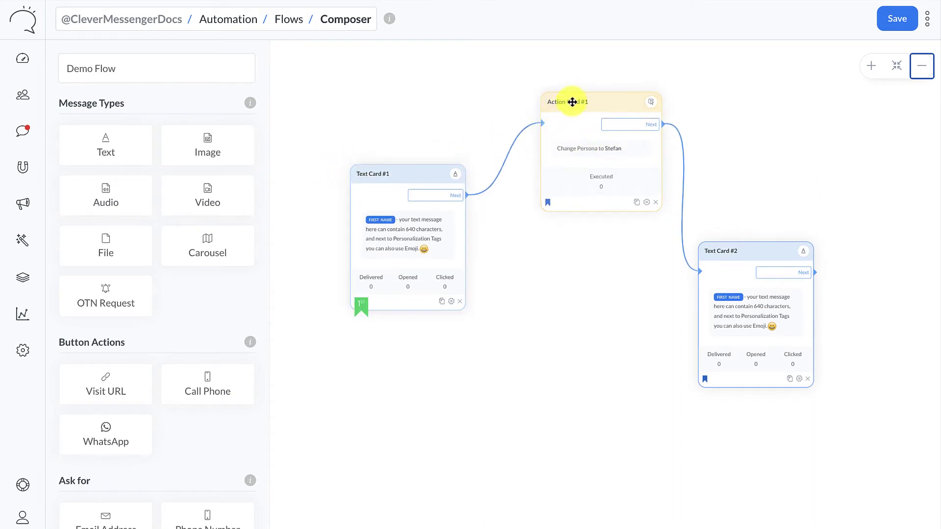
drag(574, 103, 560, 94)
drag(418, 167, 418, 190)
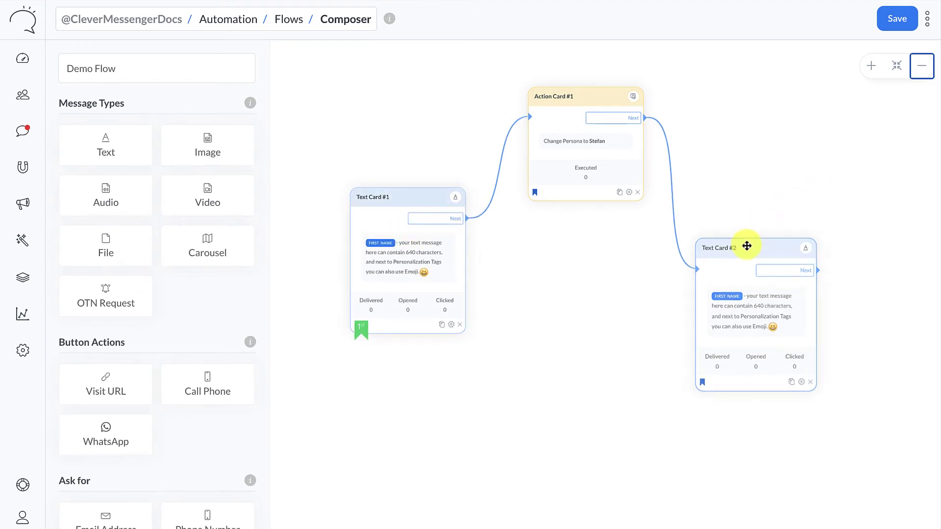
drag(748, 246, 740, 261)
Leave the composer for the flows list and view the AI Triggers keyword rules
mouse_move(40, 271)
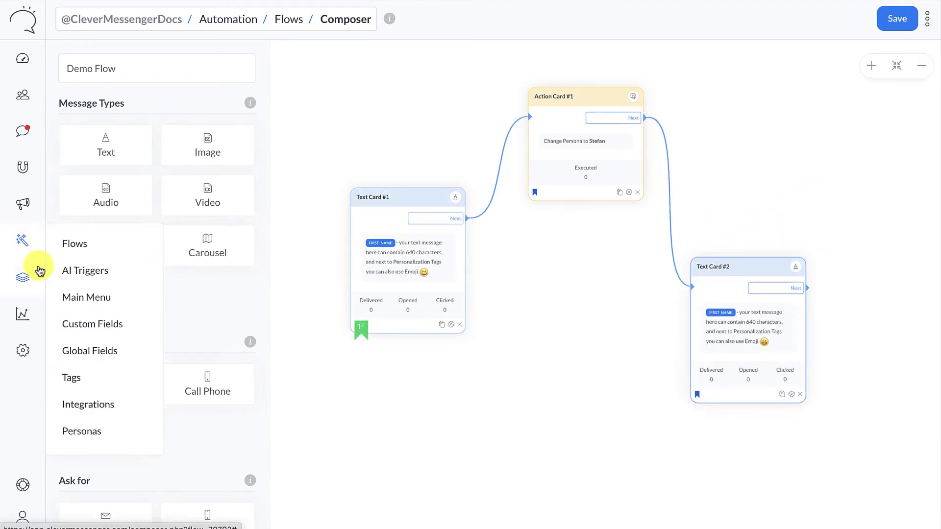
click(83, 245)
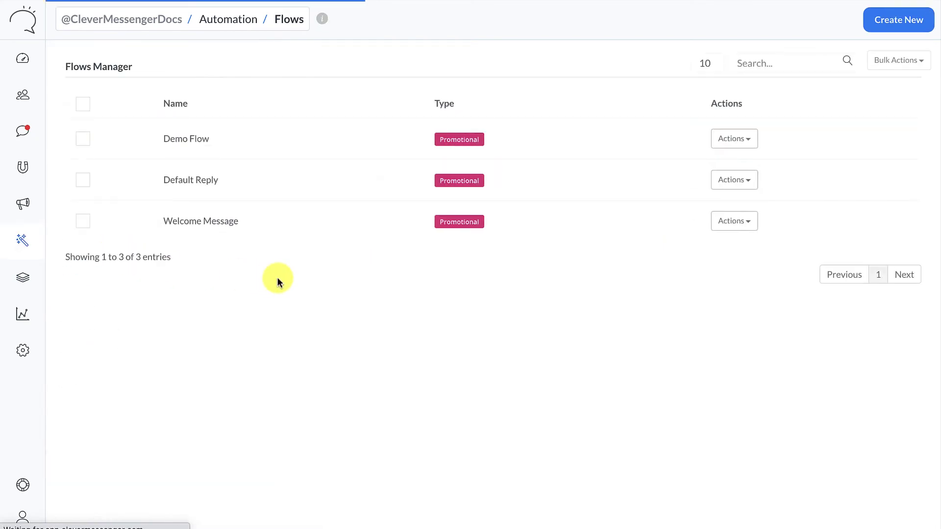
mouse_move(14, 240)
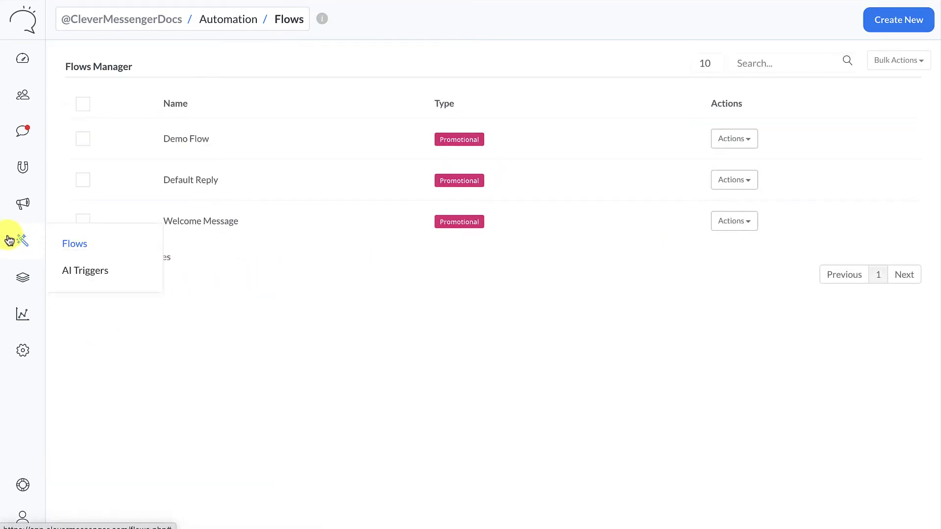
click(79, 273)
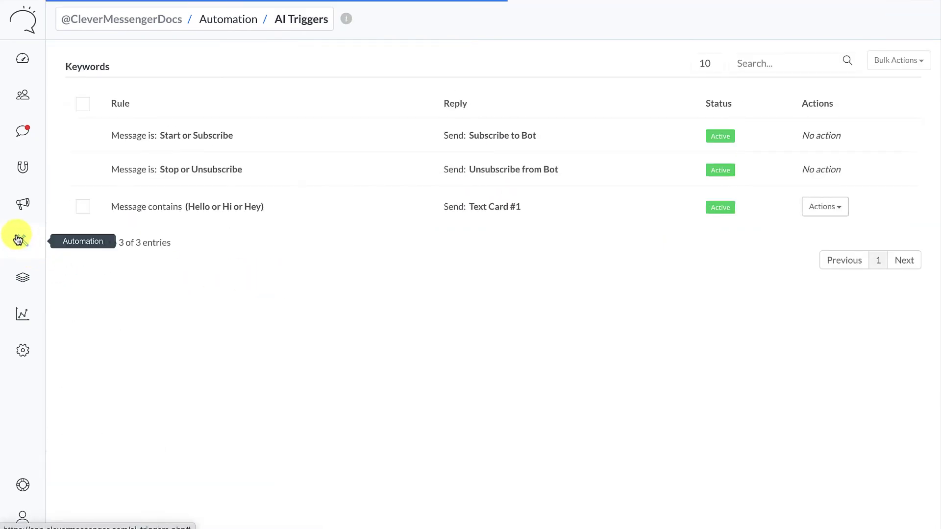